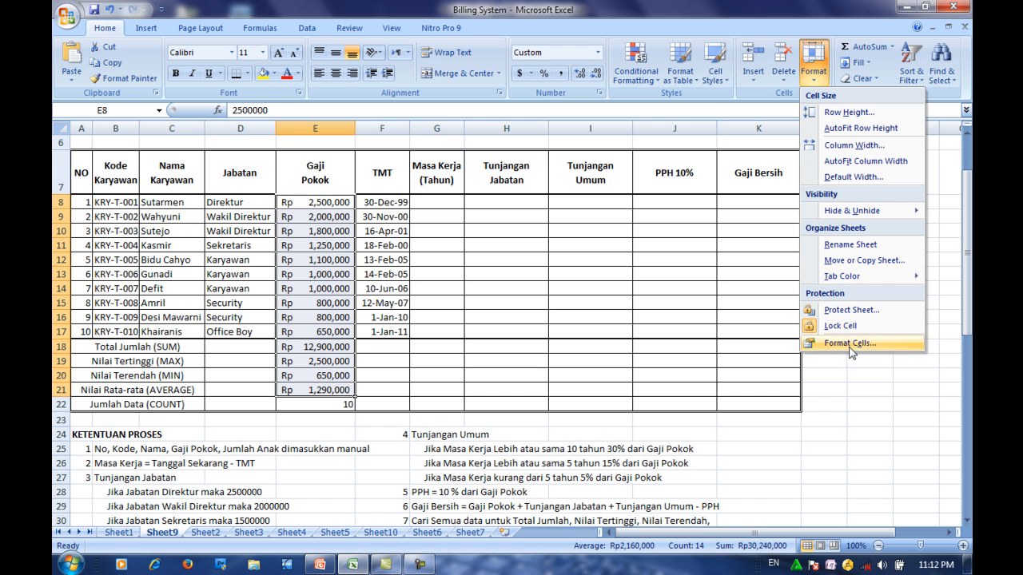
- Format the Gaji Pokok amounts in E8:E21 as Accounting with the Rp Indonesian (Indonesia) symbol and 0 decimal places
left_click(850, 344)
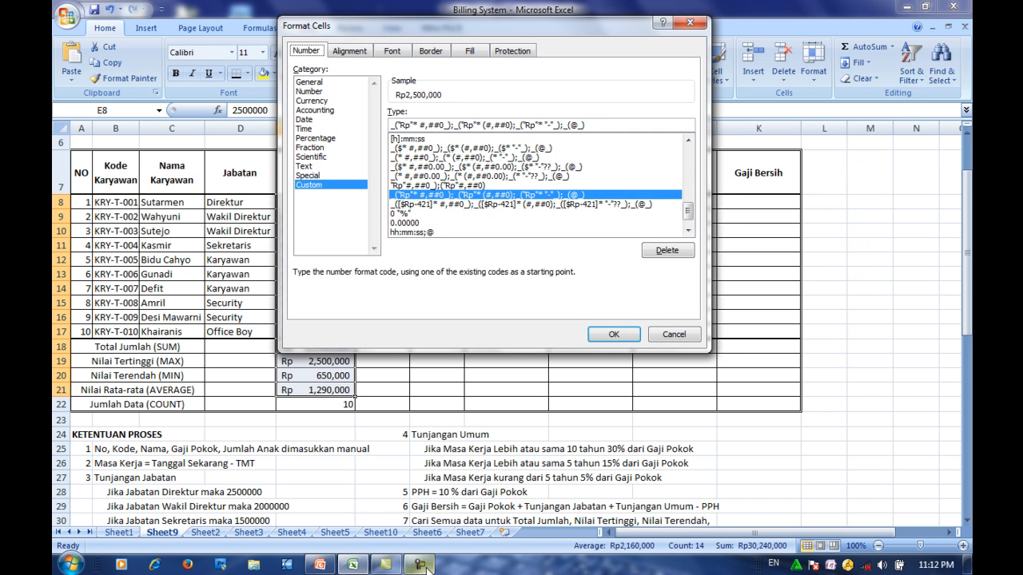
left_click(424, 565)
left_click(484, 461)
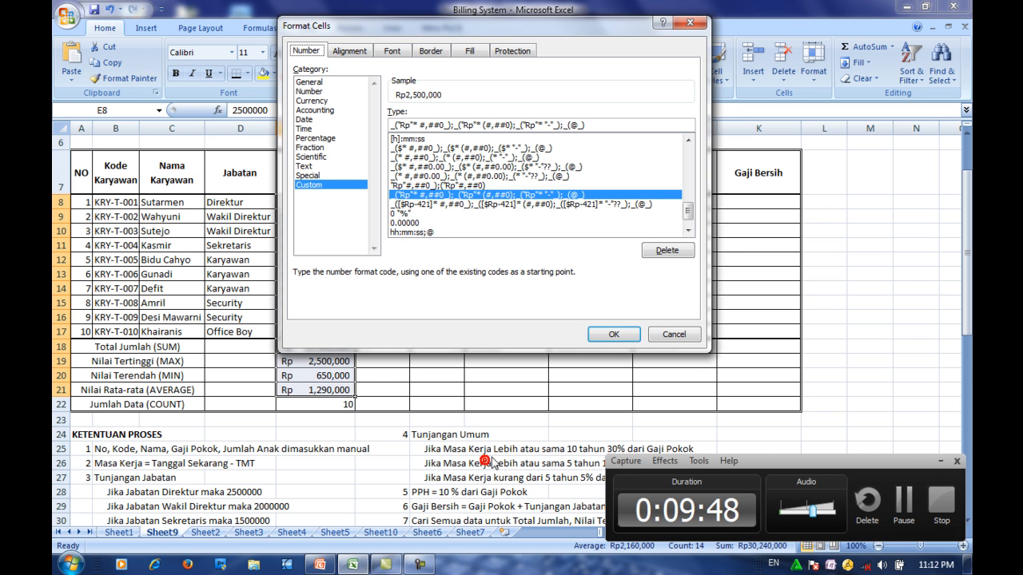
left_click(939, 463)
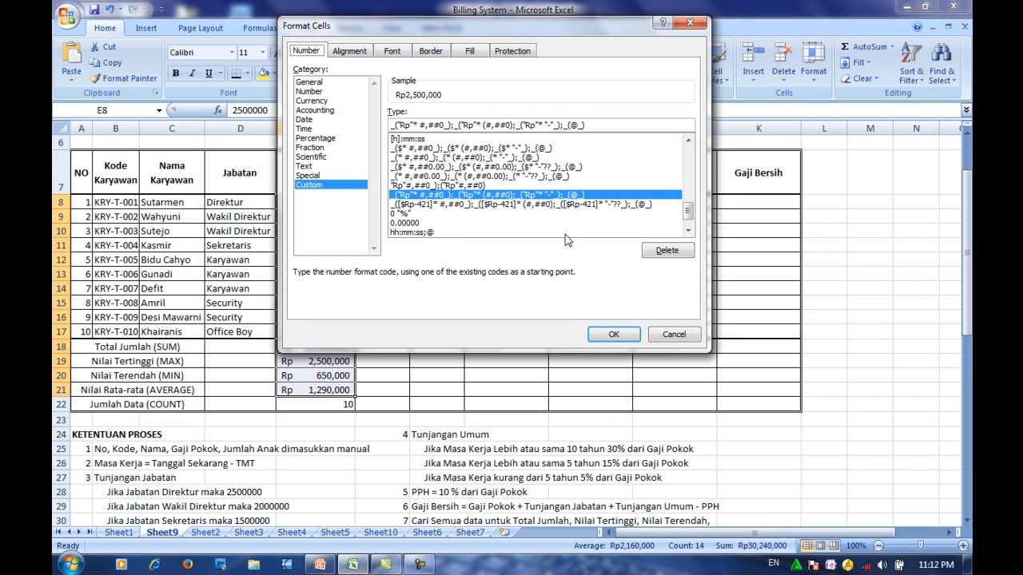
left_click(315, 111)
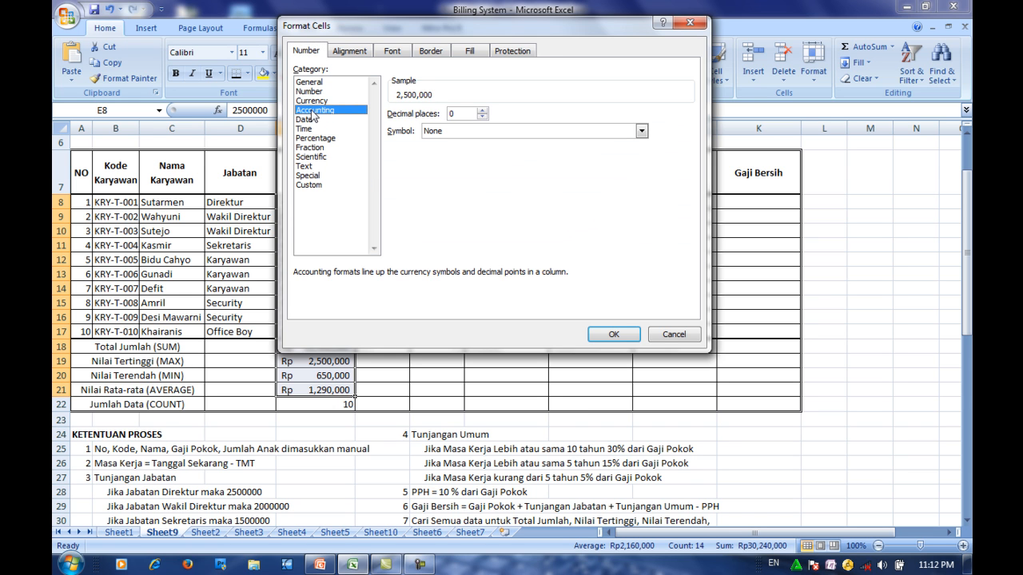
left_click(464, 131)
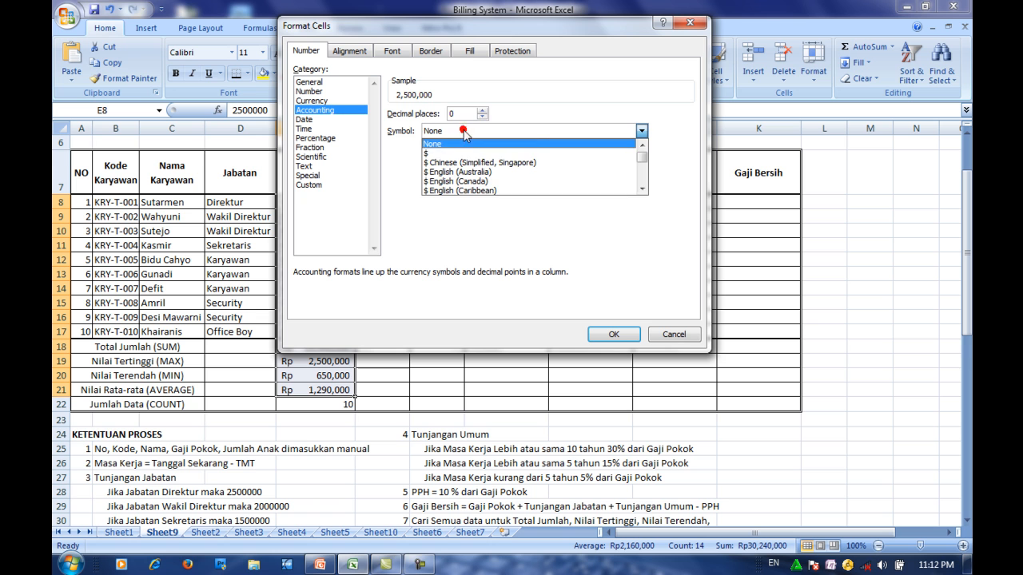
left_click(643, 189)
left_click(643, 188)
left_click(643, 189)
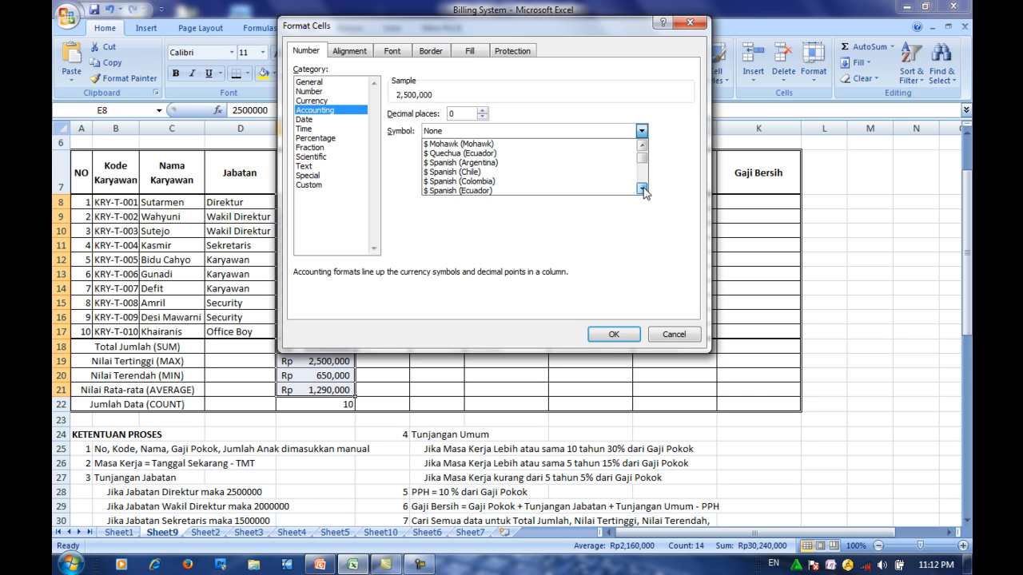
left_click(642, 188)
left_click(643, 189)
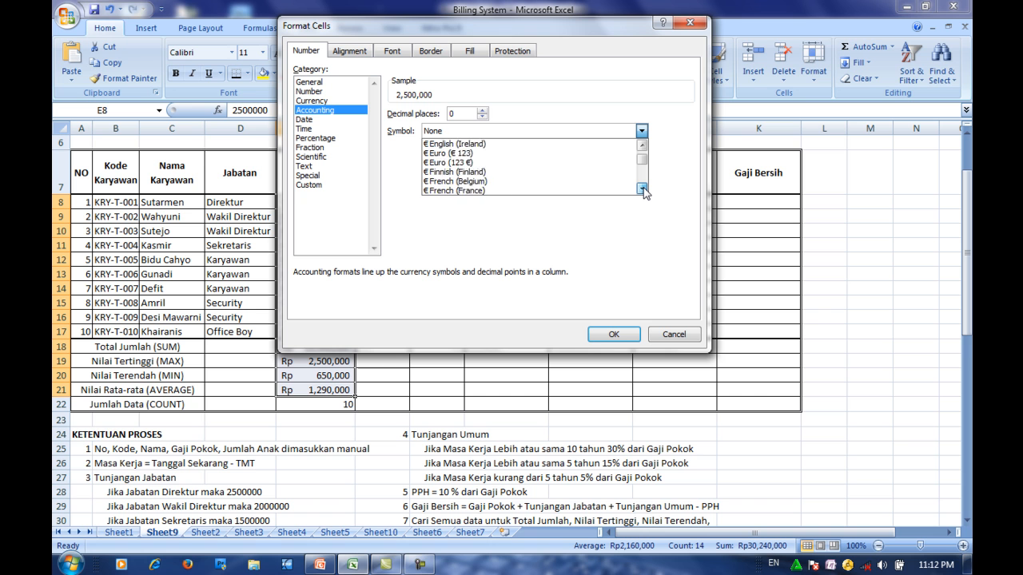
left_click(643, 188)
left_click(643, 189)
left_click(643, 189)
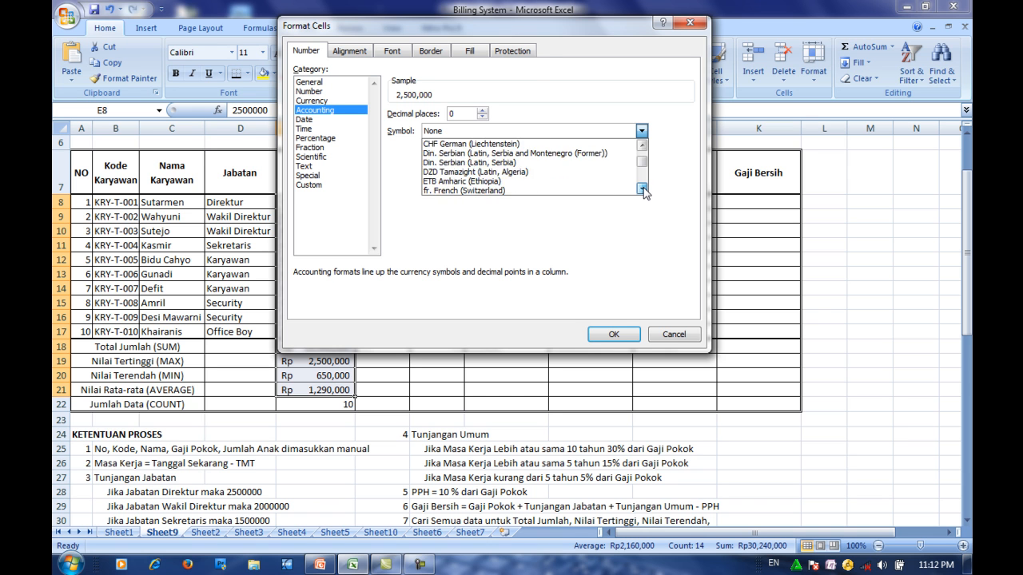
left_click(642, 189)
left_click(643, 188)
left_click(643, 189)
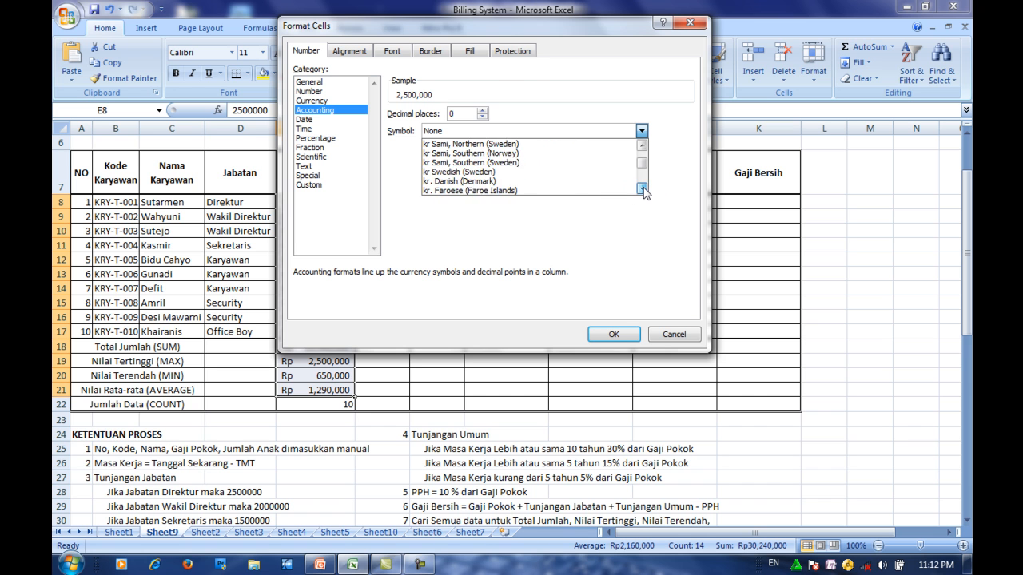
left_click(643, 188)
left_click(642, 189)
left_click(642, 189)
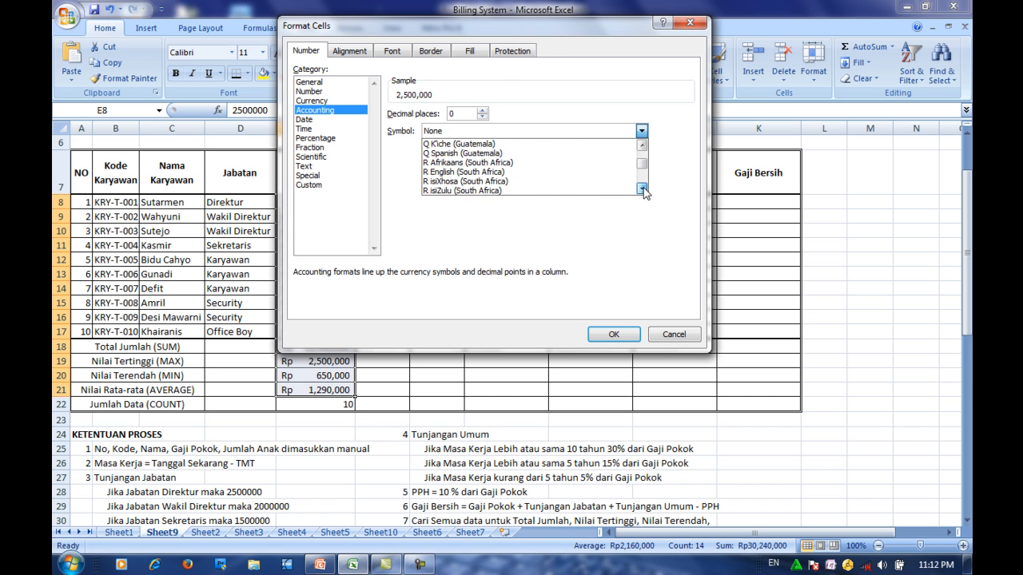
left_click(642, 189)
left_click(643, 188)
left_click(643, 189)
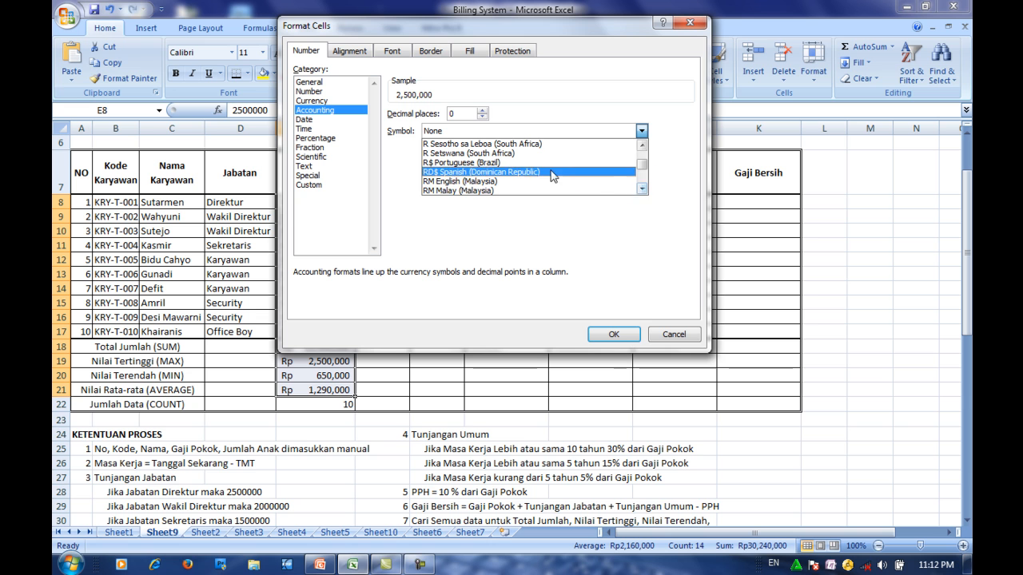
left_click(644, 189)
left_click(643, 189)
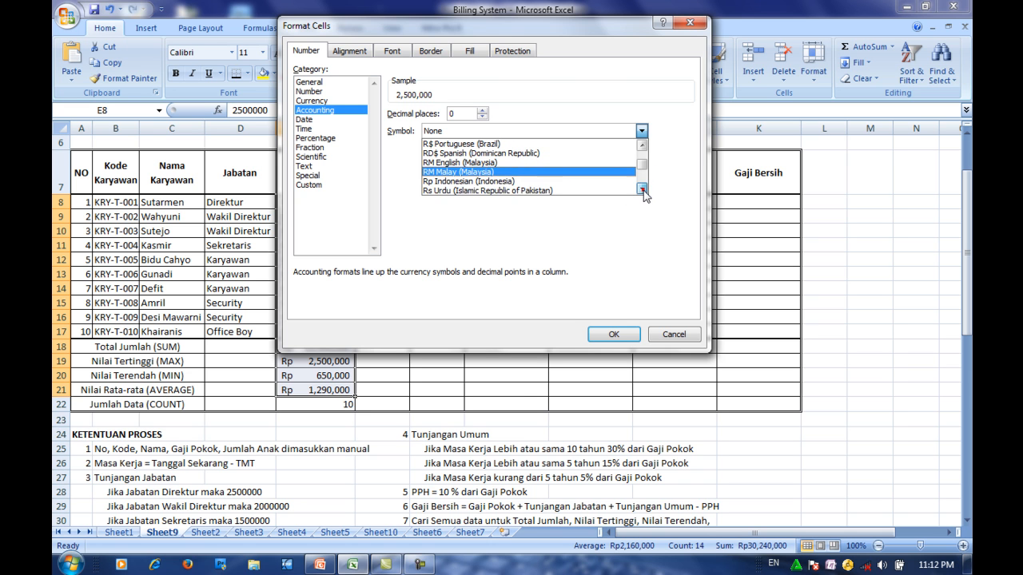
left_click(513, 182)
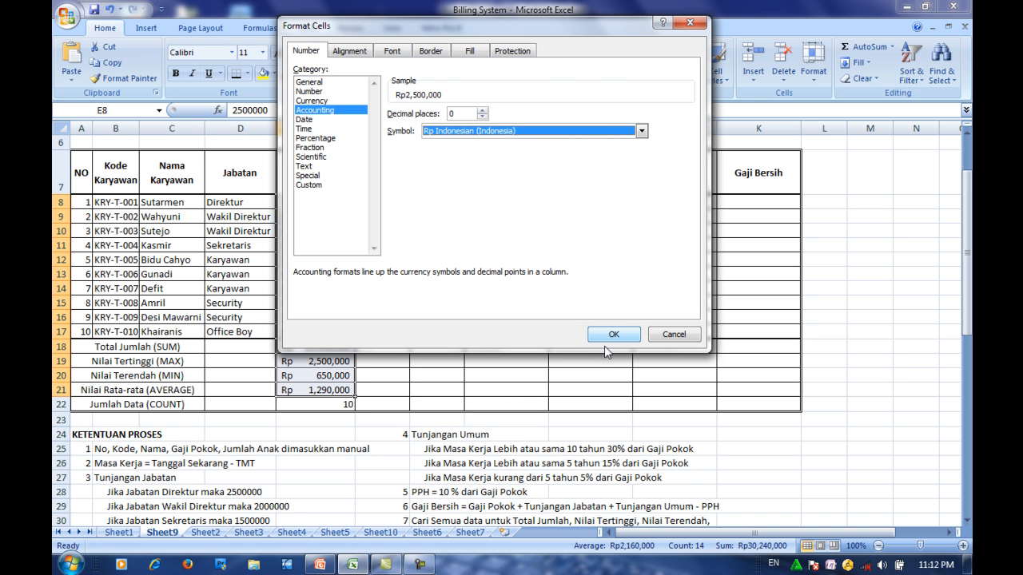
left_click(482, 111)
left_click(482, 111)
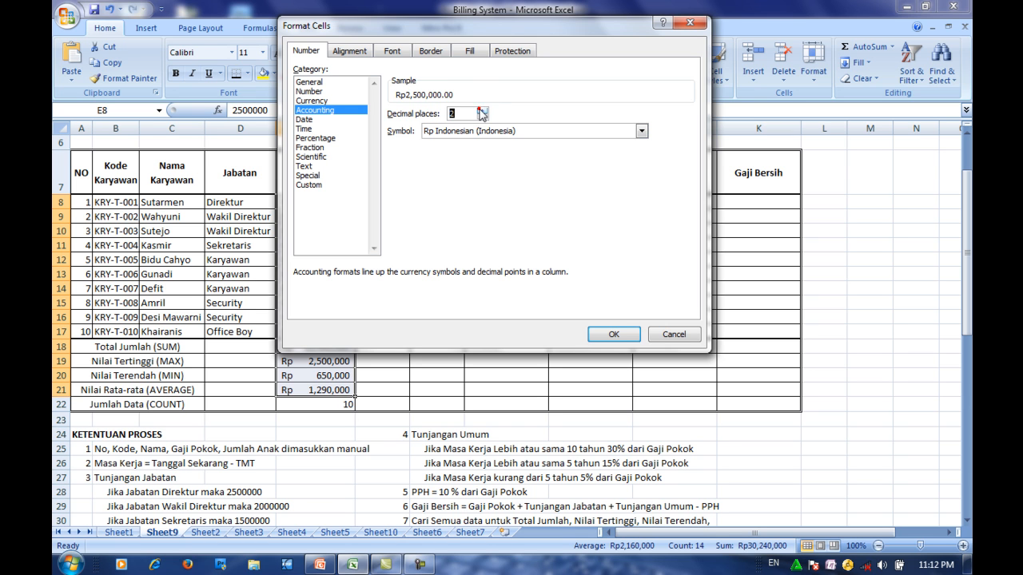
left_click(483, 118)
left_click(613, 334)
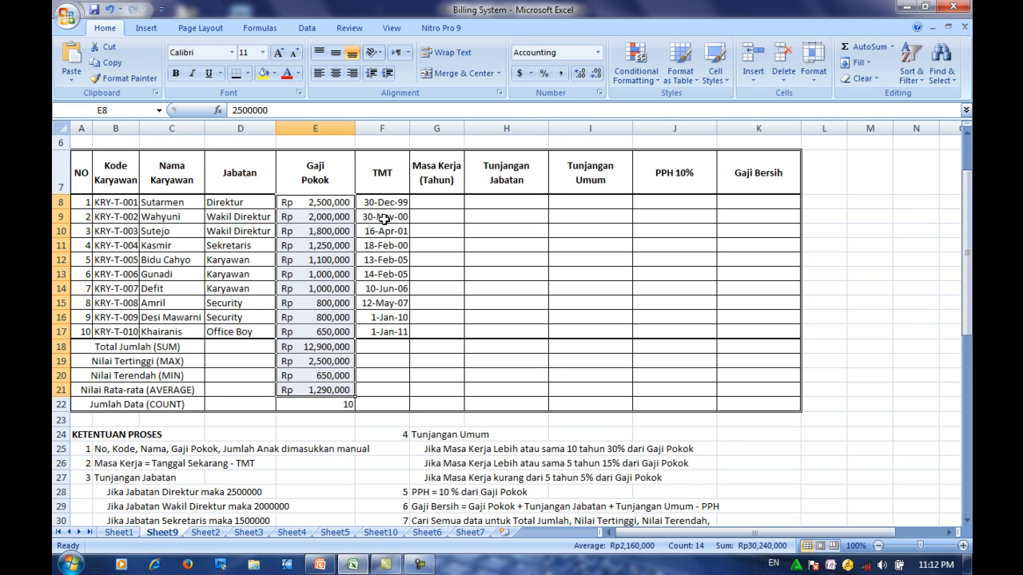
- Set the font size of cell G8 in the Masa Kerja (Tahun) column to 20
left_click(390, 203)
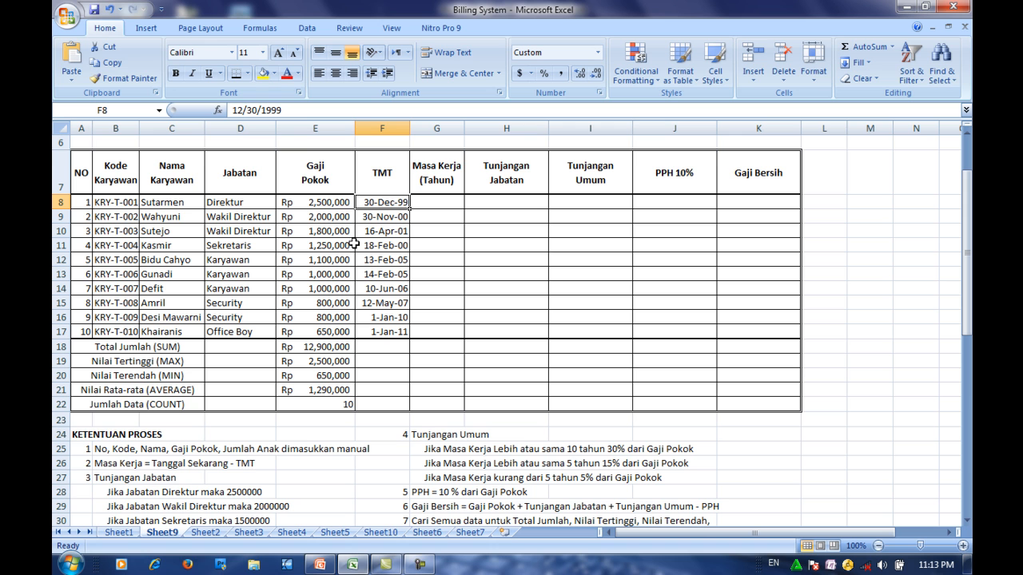
left_click(427, 203)
left_click(949, 532)
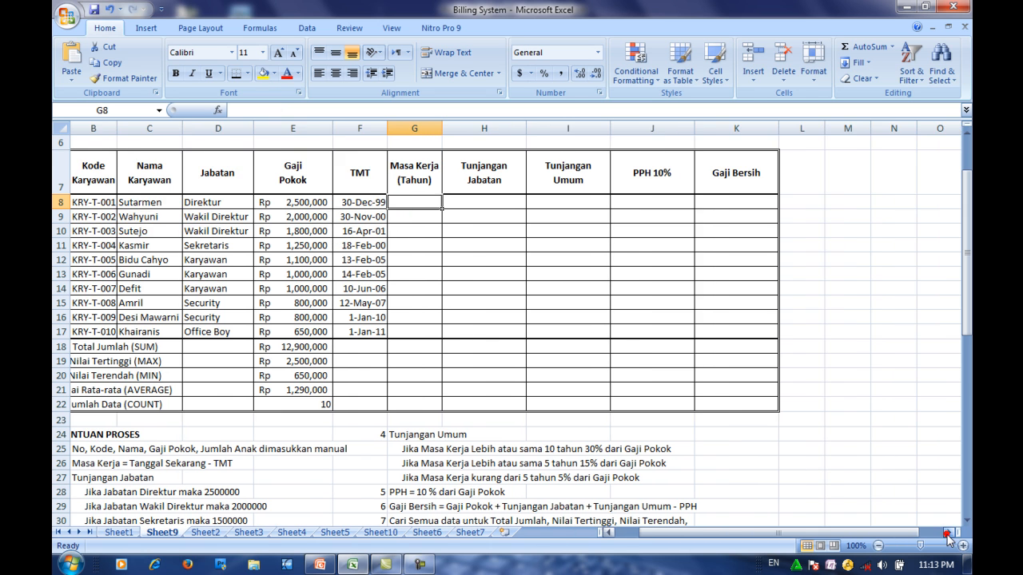
left_click(948, 533)
left_click(948, 532)
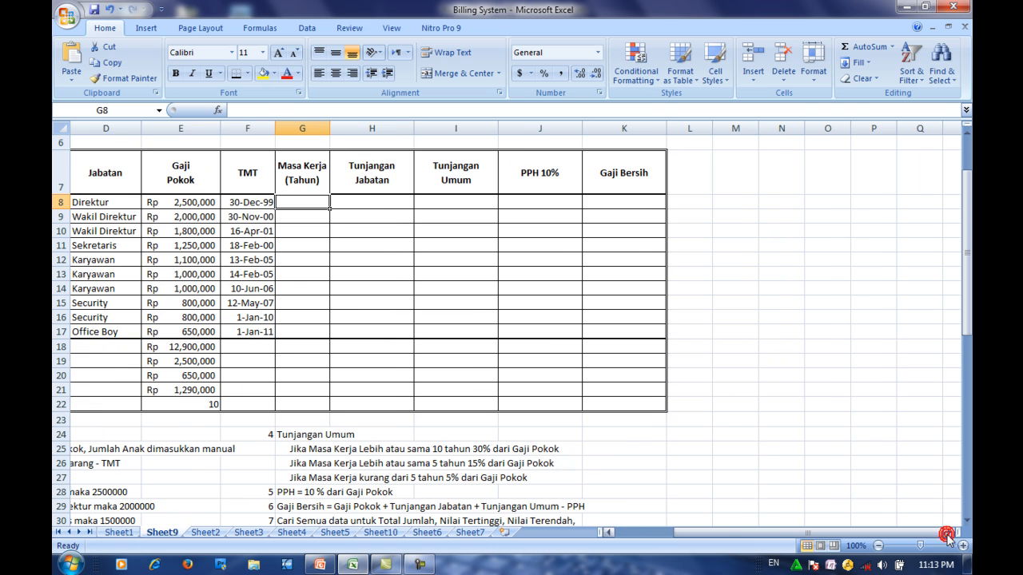
left_click(262, 52)
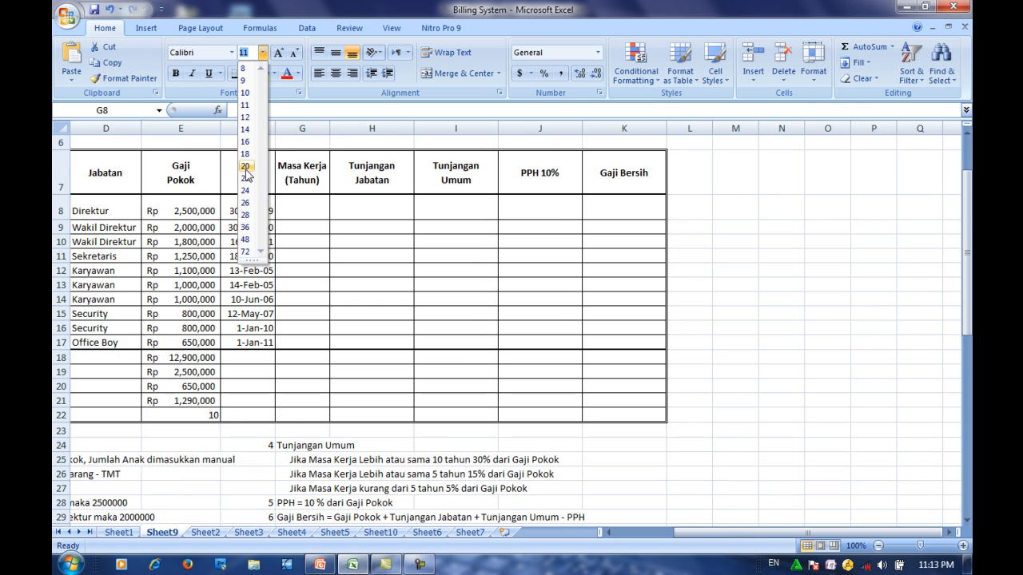
left_click(245, 165)
- Enter the years-of-service formula =(NOW()-F8)/365 in G8 and widen column G to fit more decimals
left_click(949, 533)
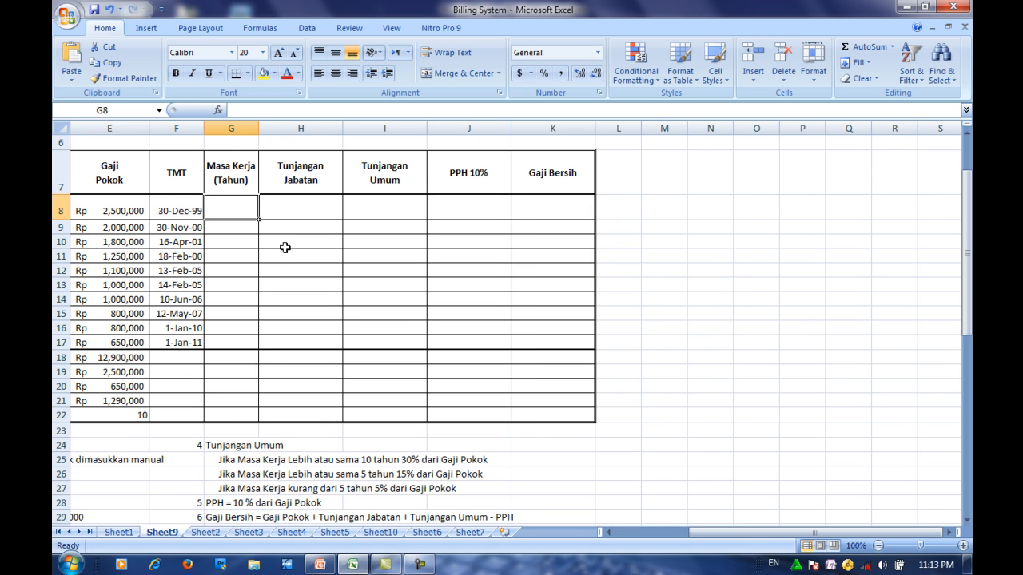
type("=")
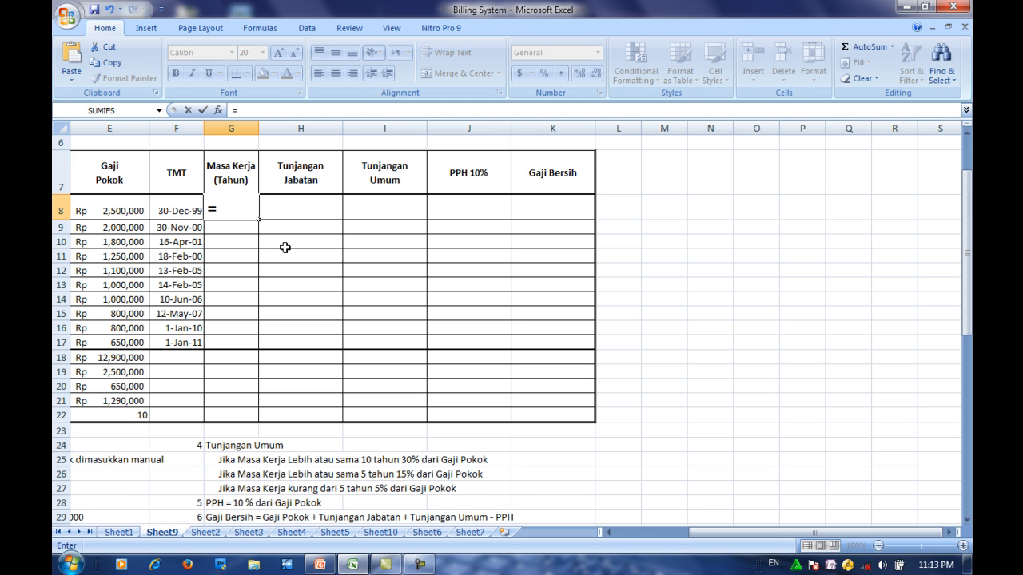
type("(now")
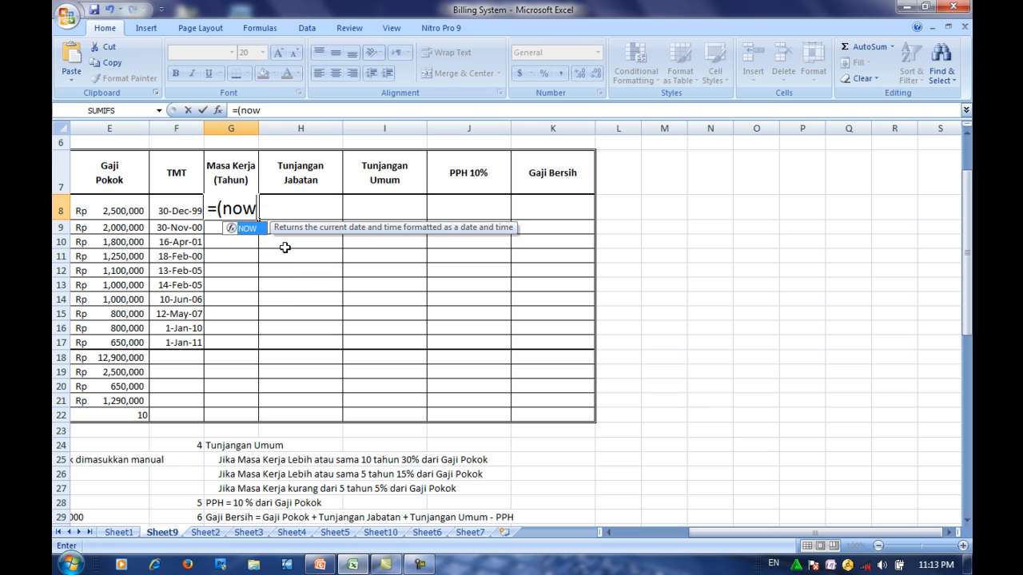
type("()")
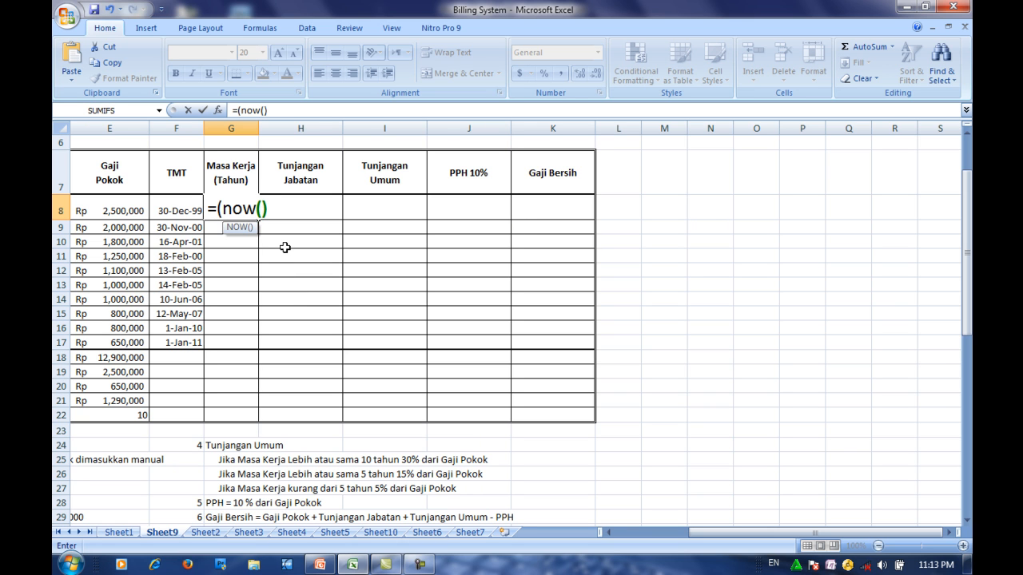
type("-")
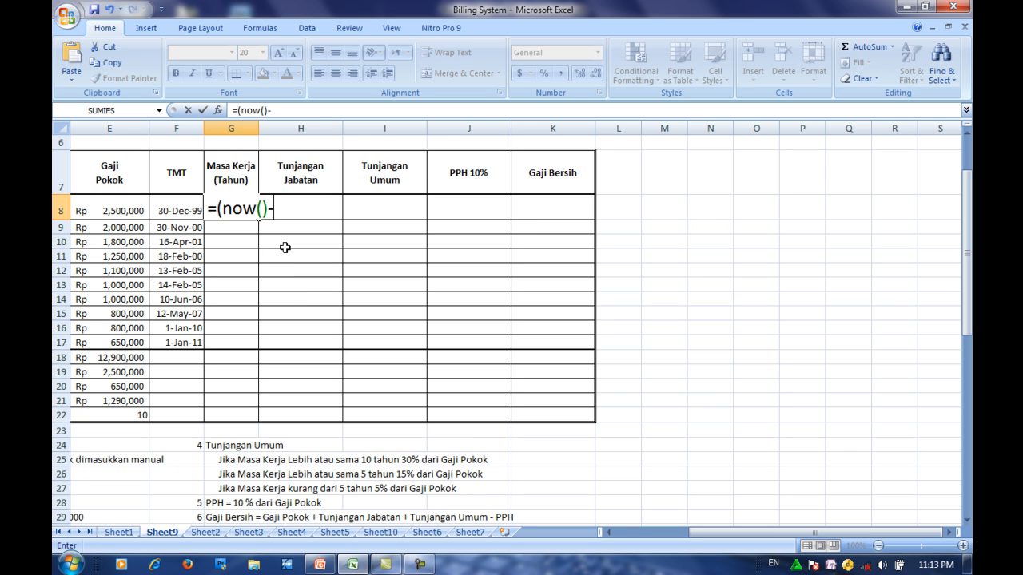
left_click(177, 210)
type(")/")
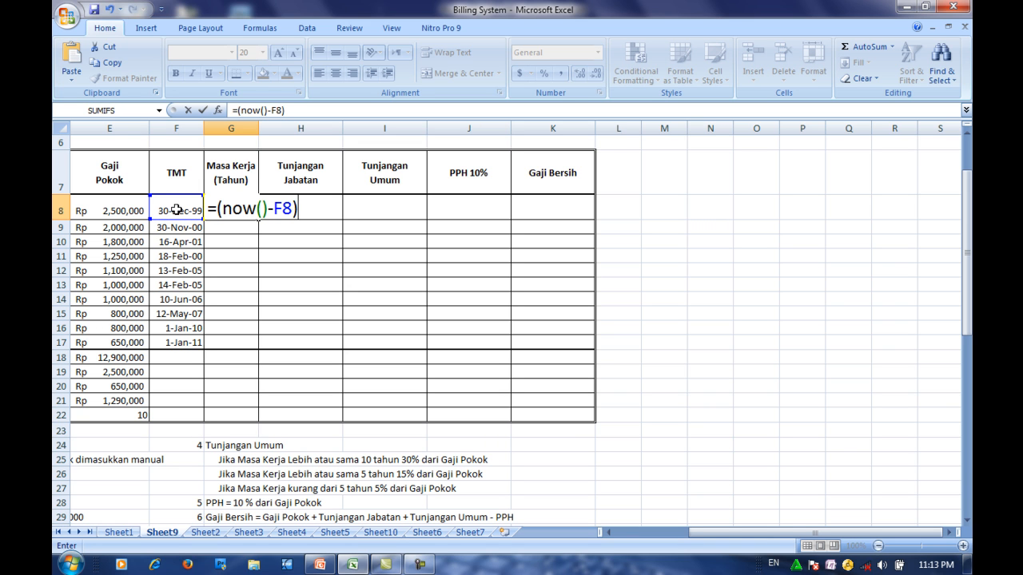
type("365")
key("Return")
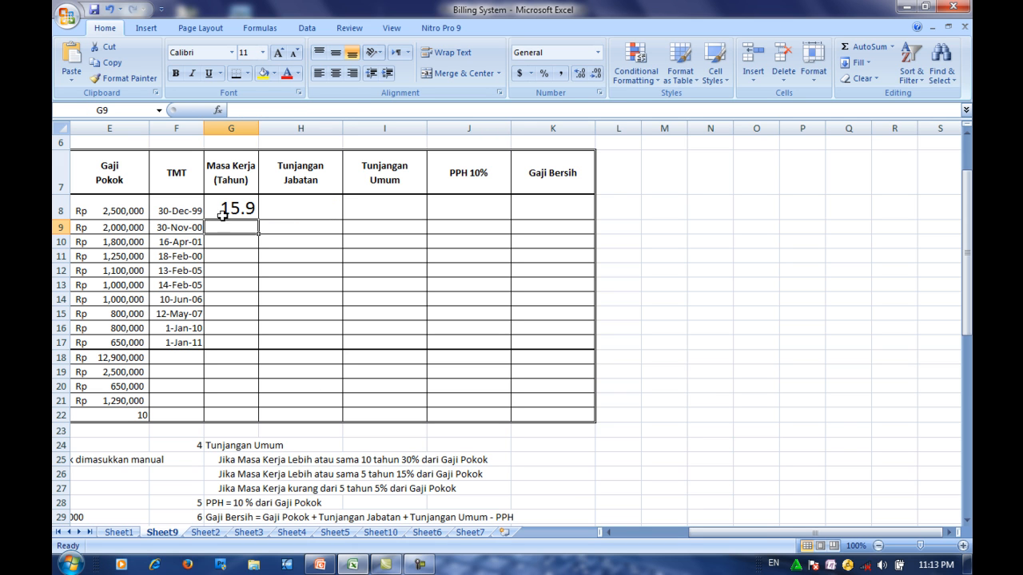
left_click_drag(258, 129, 285, 128)
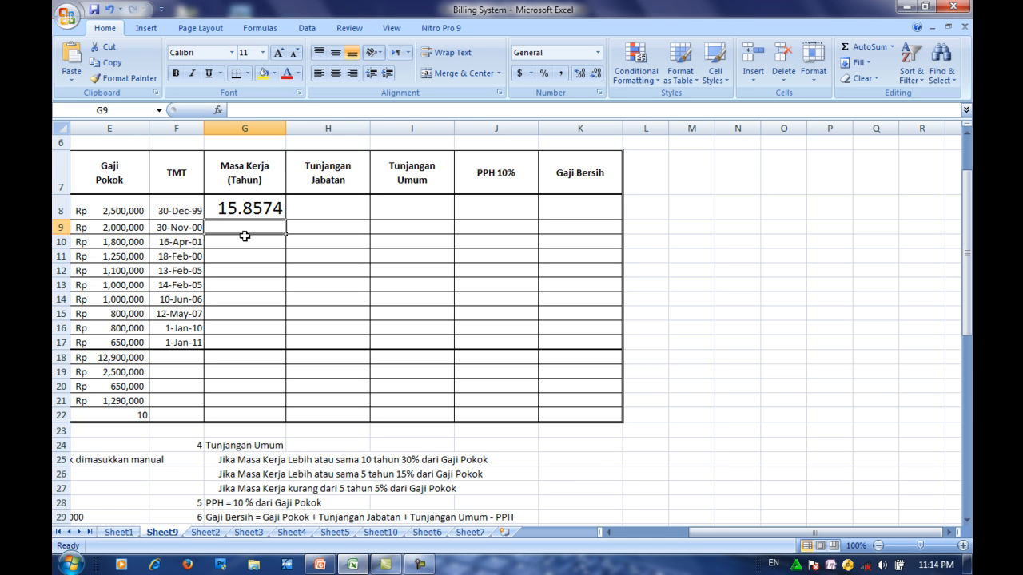
- Answer the Windows performance prompt by changing the color scheme to Windows 7 Basic
left_click(237, 204)
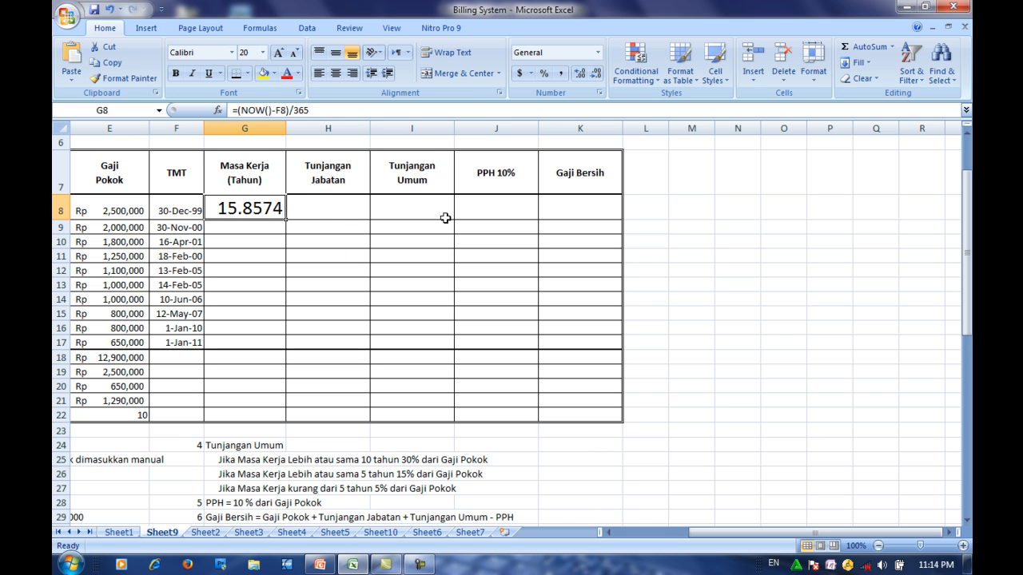
left_click(814, 76)
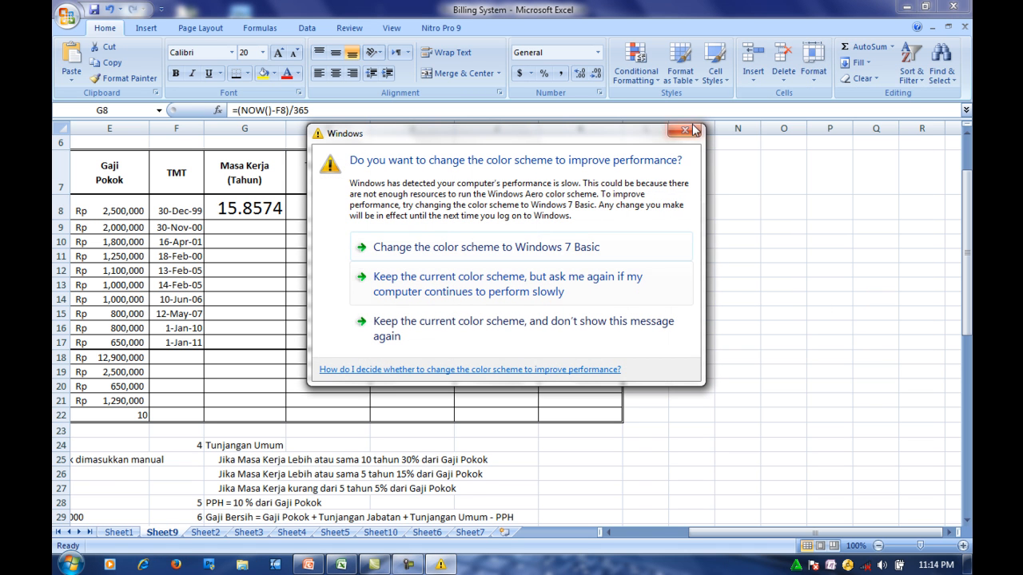
left_click(491, 246)
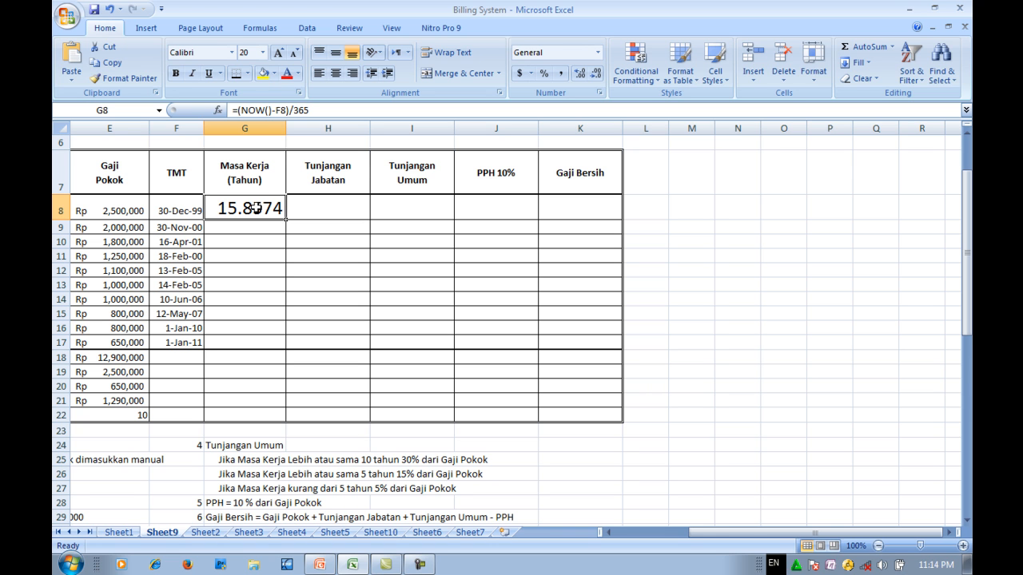
- Format the Masa Kerja value in G8 as Number with 0 decimal places
left_click(813, 72)
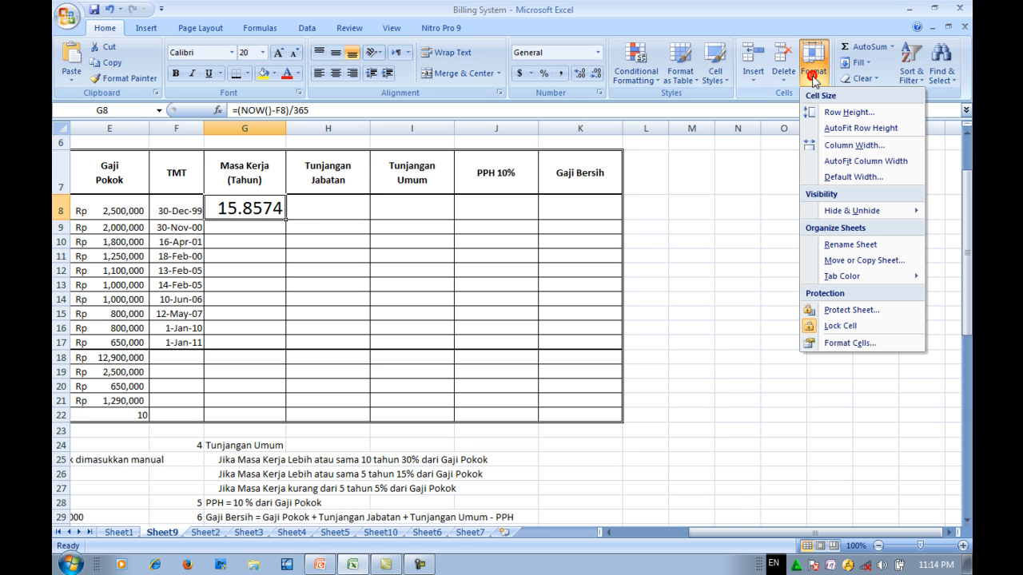
left_click(850, 343)
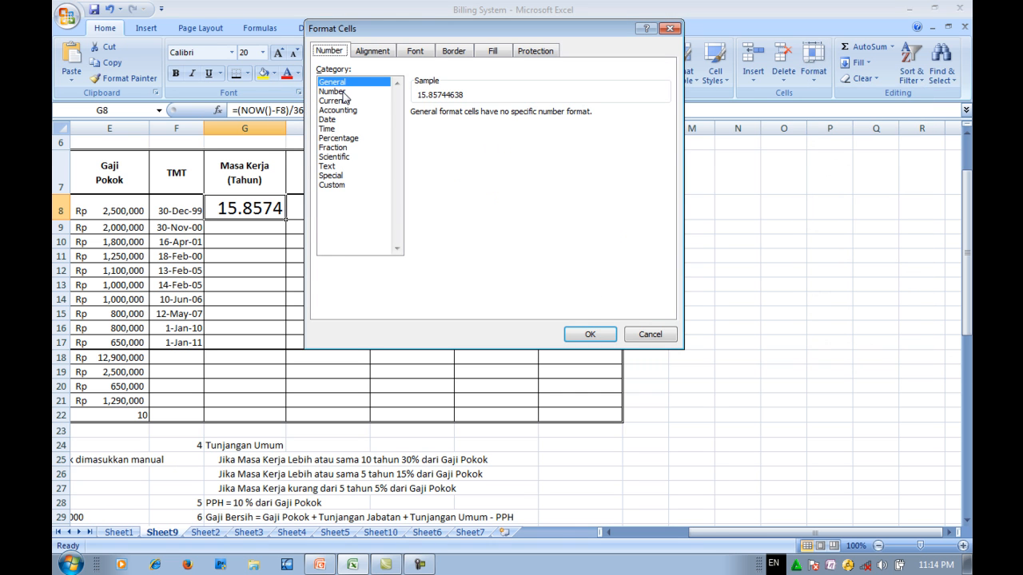
left_click(344, 93)
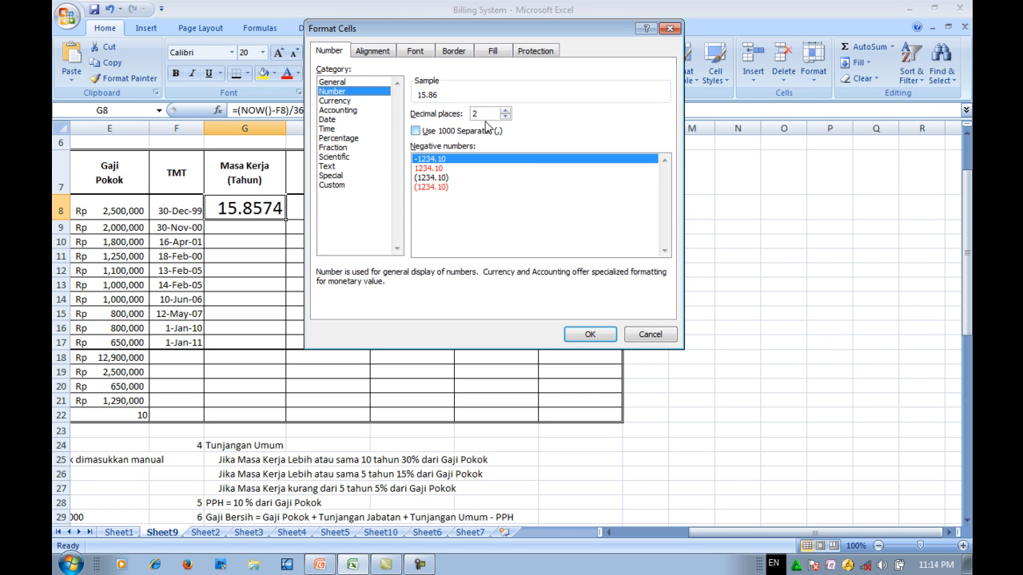
left_click(504, 118)
left_click(504, 117)
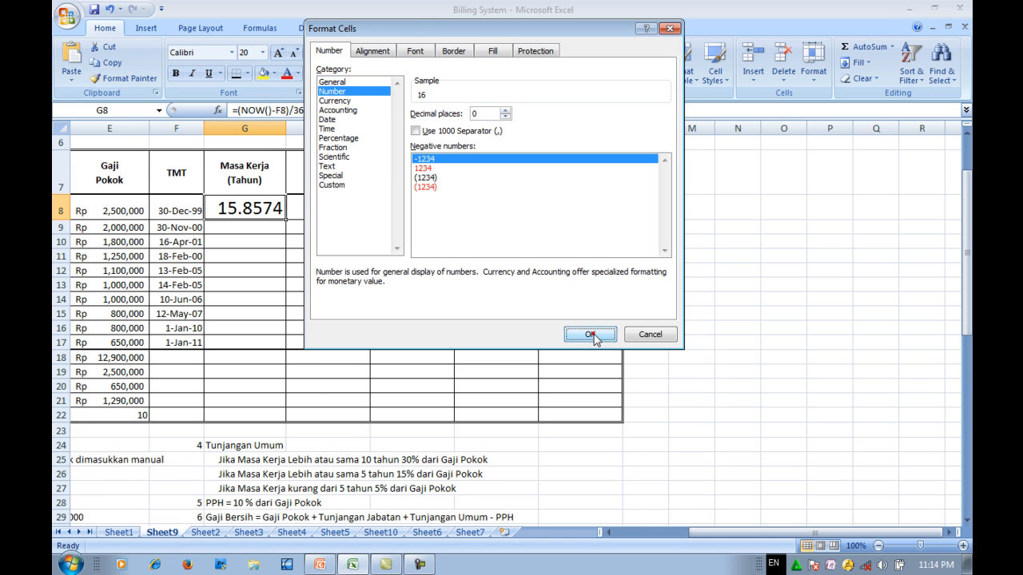
left_click(589, 334)
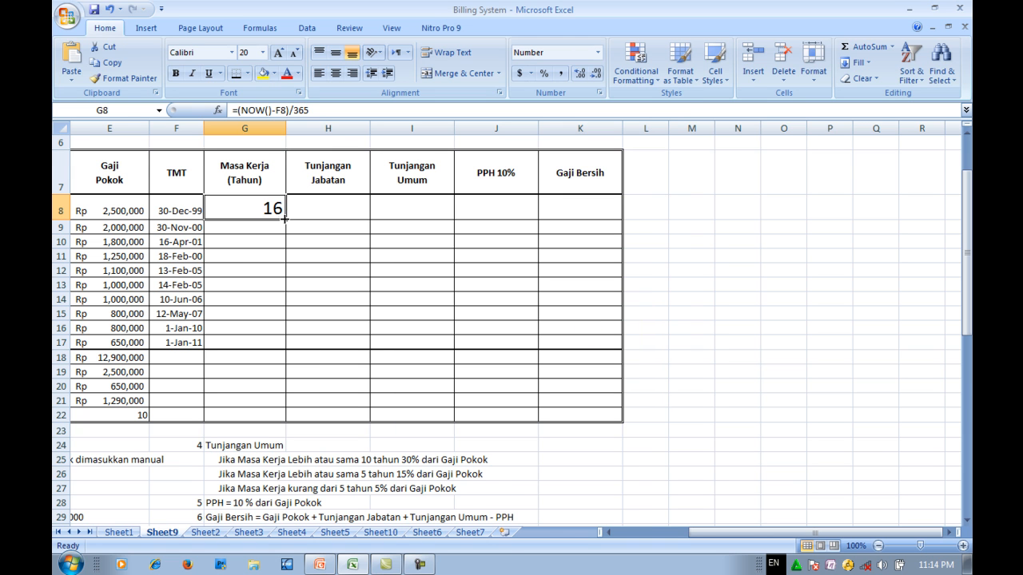
- Fill the years-of-service formula from G8 down through G17 in the Masa Kerja (Tahun) column
left_click_drag(283, 217, 283, 260)
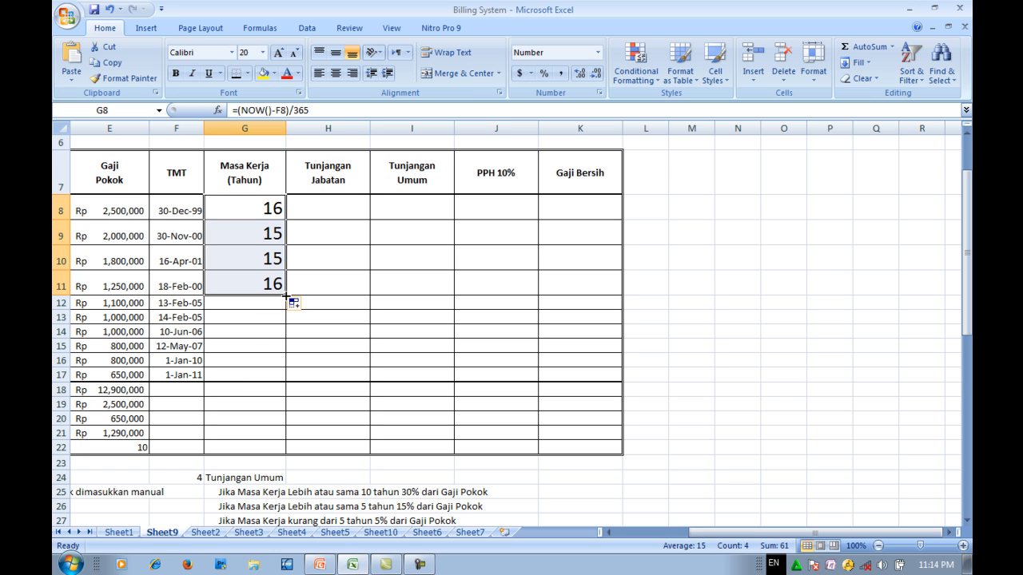
left_click_drag(285, 296, 281, 375)
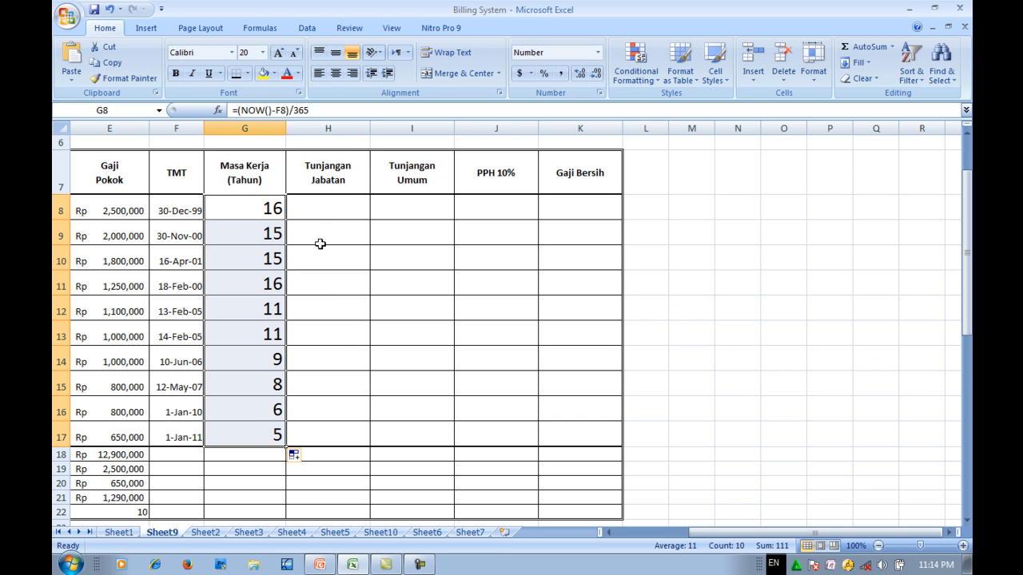
- Examine the Tunjangan Jabatan rules in the KETENTUAN PROSES notes below the payroll table
left_click(322, 208)
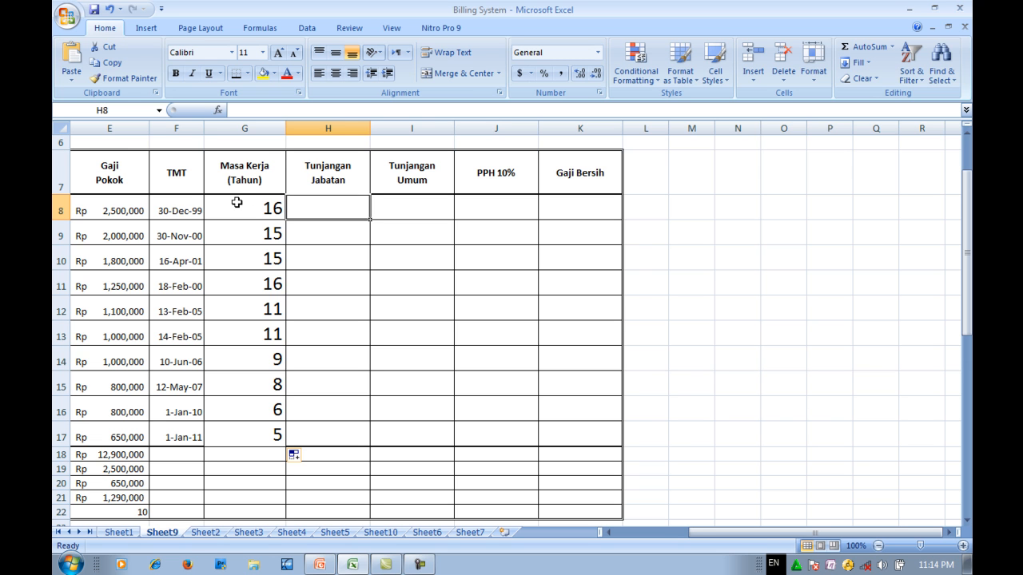
scroll(236, 202, "down", 3)
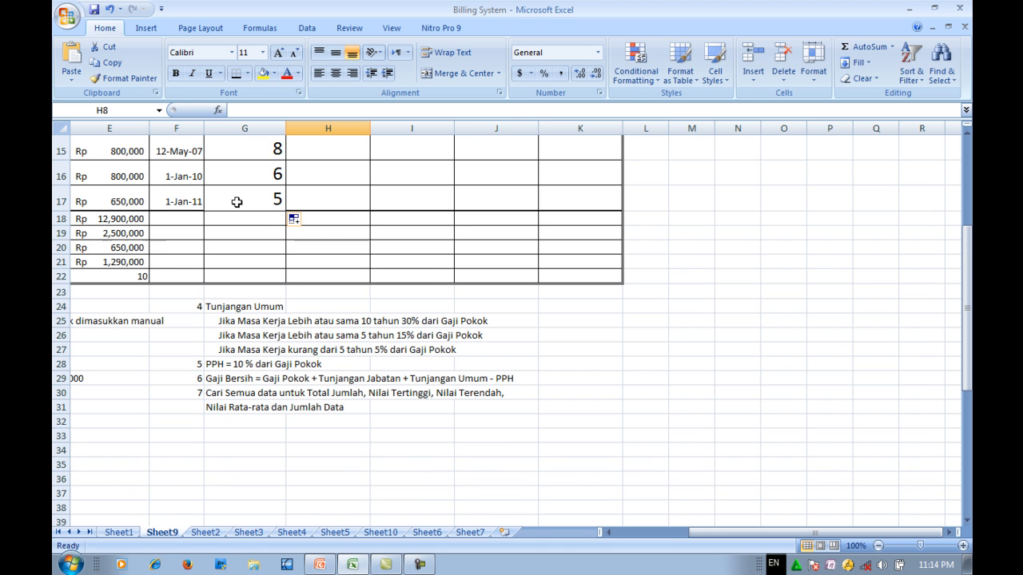
scroll(236, 202, "up", 2)
left_click_drag(698, 529, 623, 539)
scroll(132, 447, "down", 1)
scroll(132, 447, "up", 3)
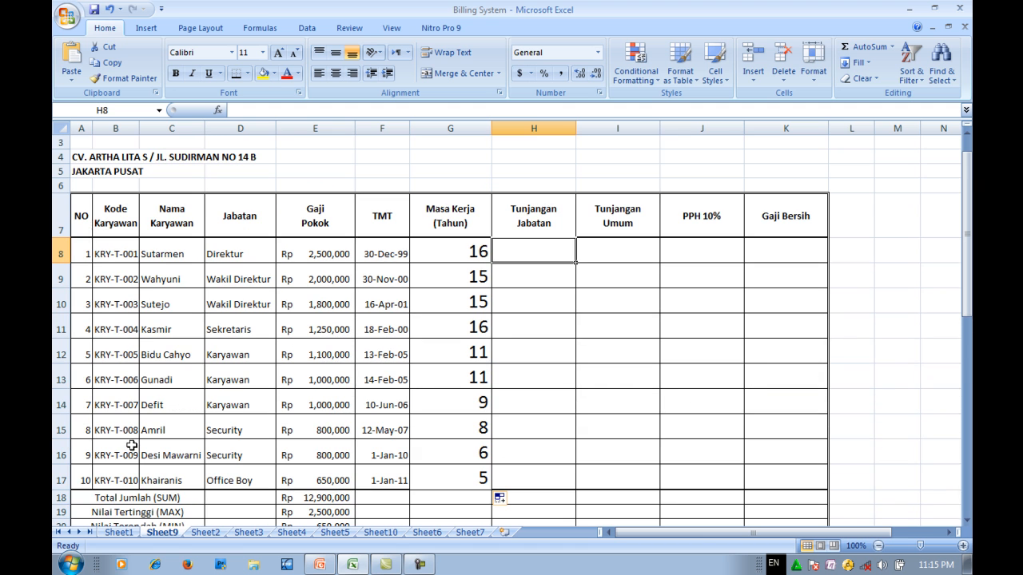
left_click(512, 215)
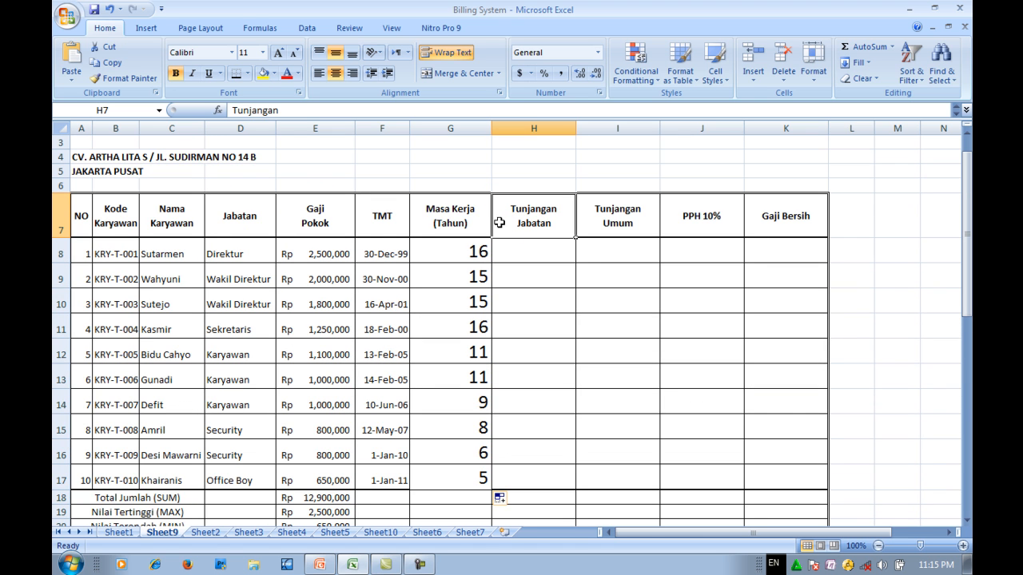
scroll(415, 223, "down", 4)
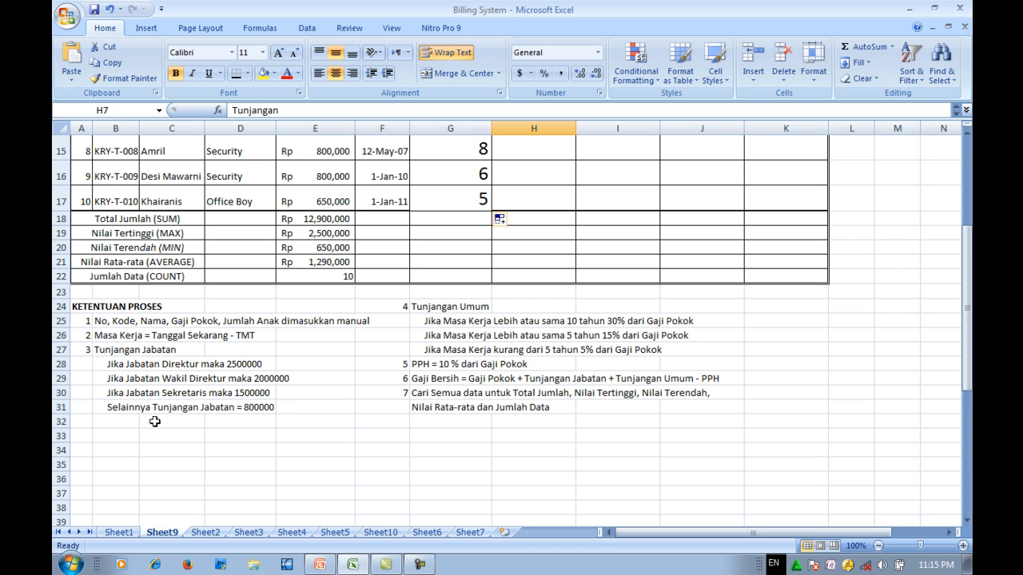
scroll(154, 421, "up", 5)
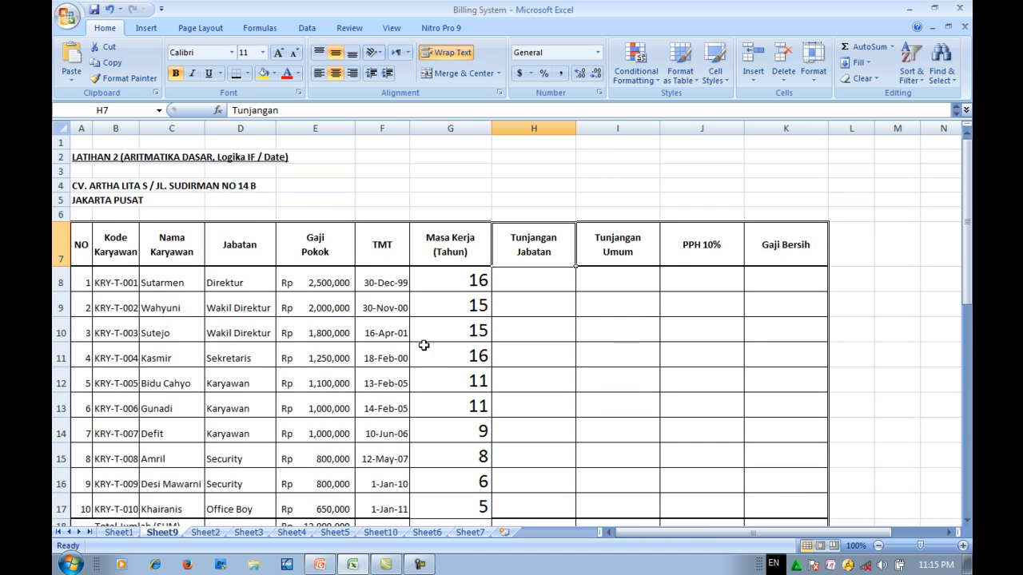
- Set the font size of cell H8 in the Tunjangan Jabatan column to 20
left_click(523, 285)
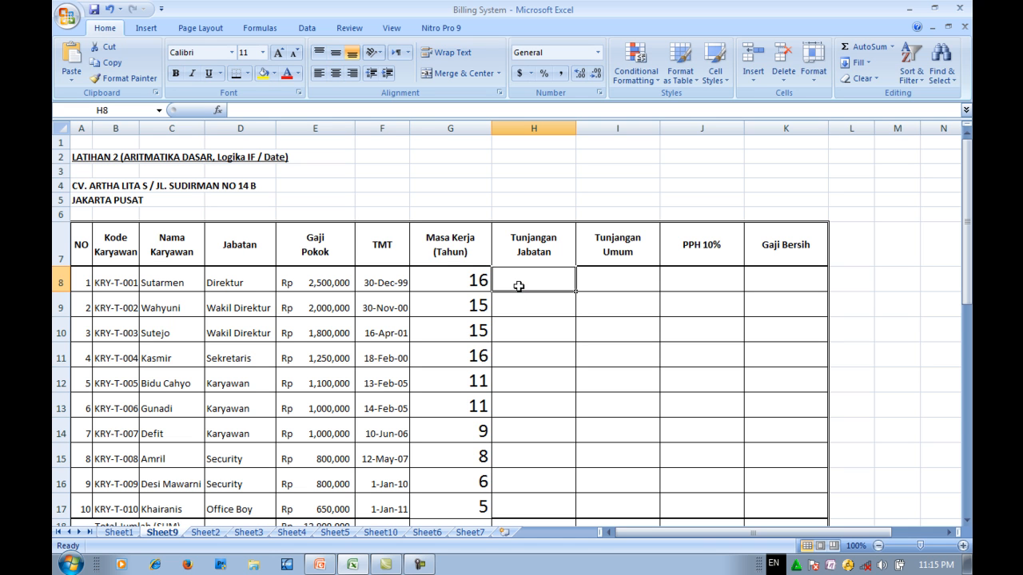
left_click(262, 52)
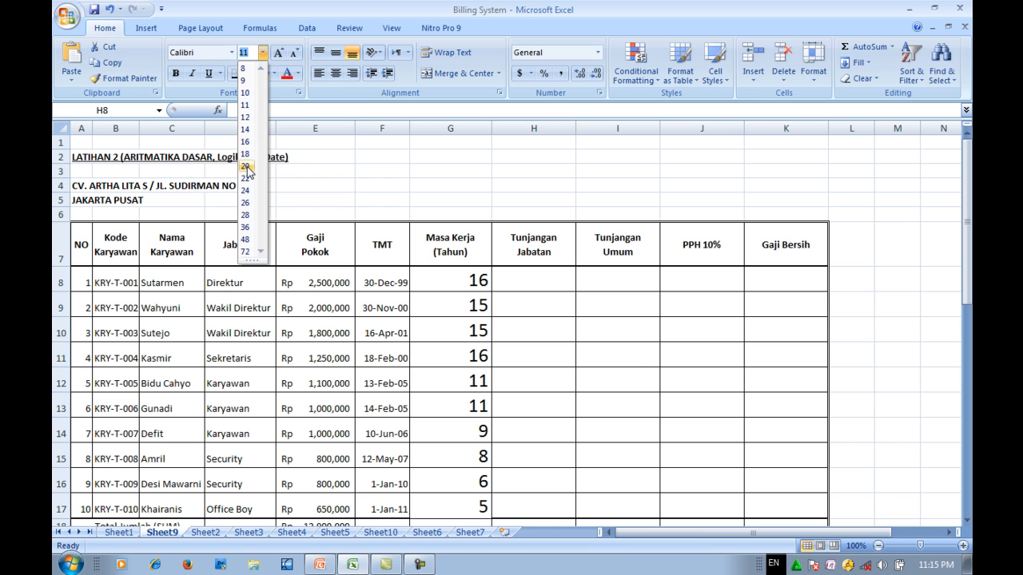
left_click(246, 166)
- Start an IF formula in H8 that returns 2500000 when D8 equals "Direktur"
left_click(950, 532)
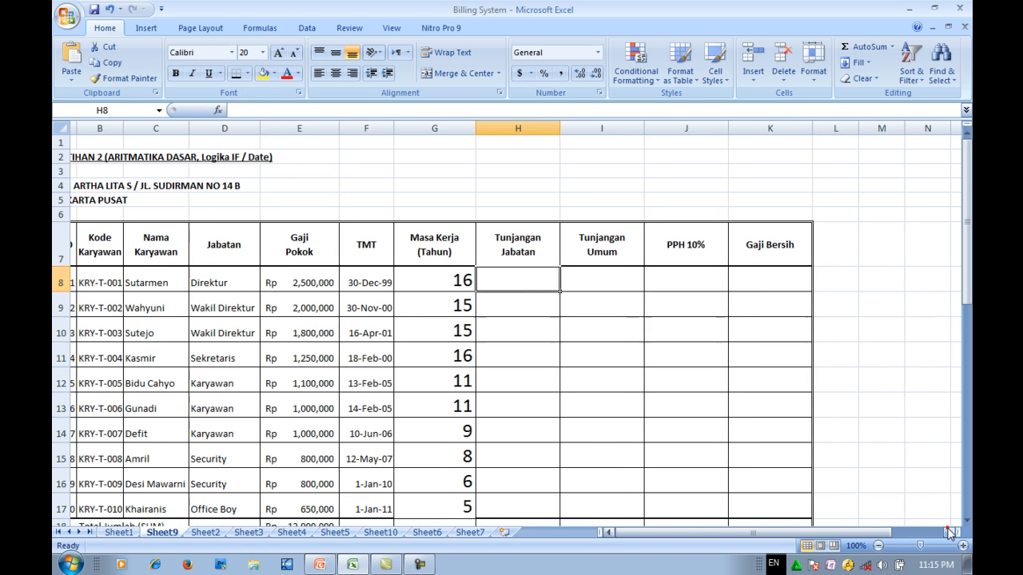
left_click(950, 532)
left_click(949, 532)
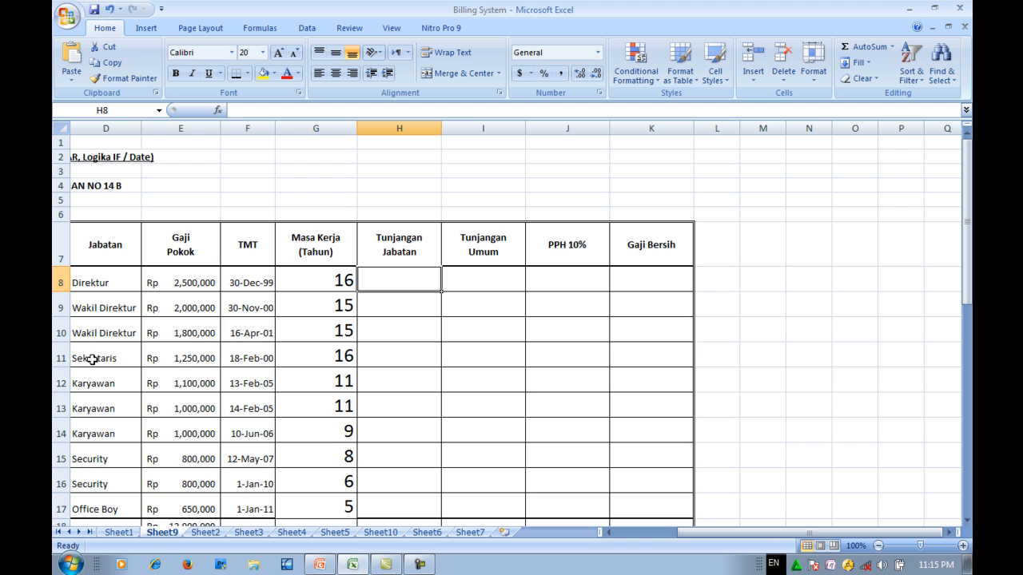
scroll(93, 359, "down", 4)
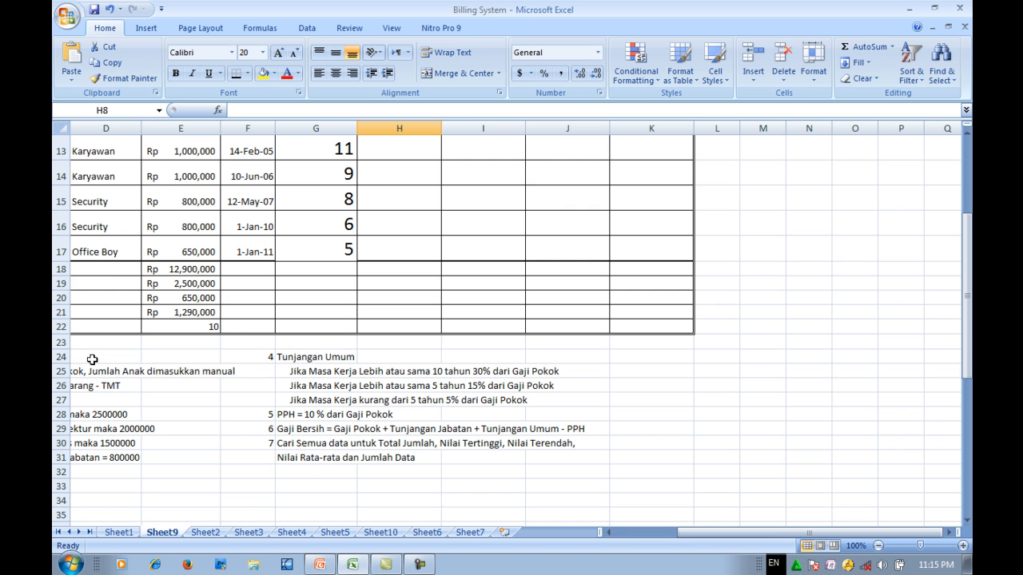
scroll(93, 360, "up", 4)
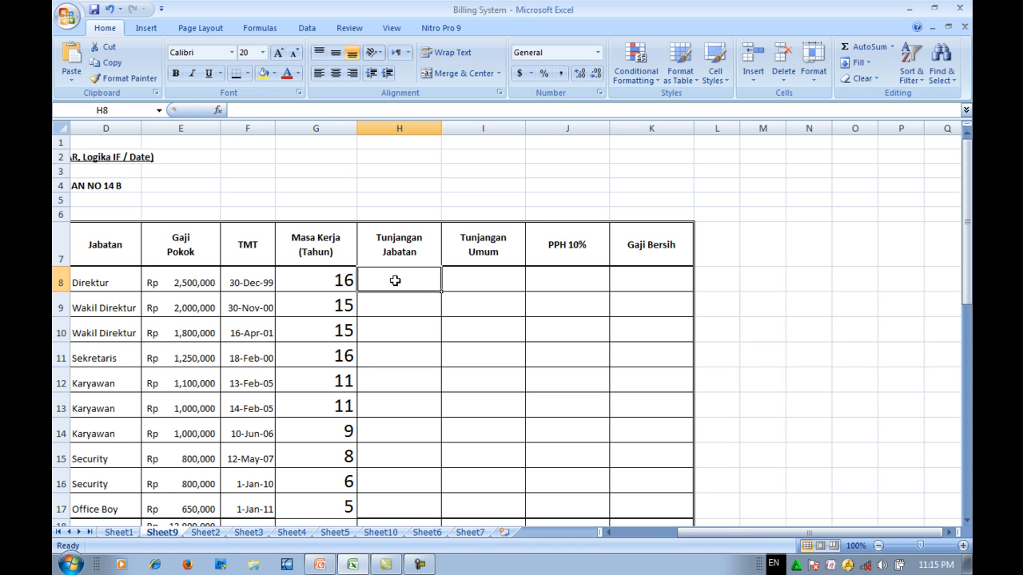
type("=")
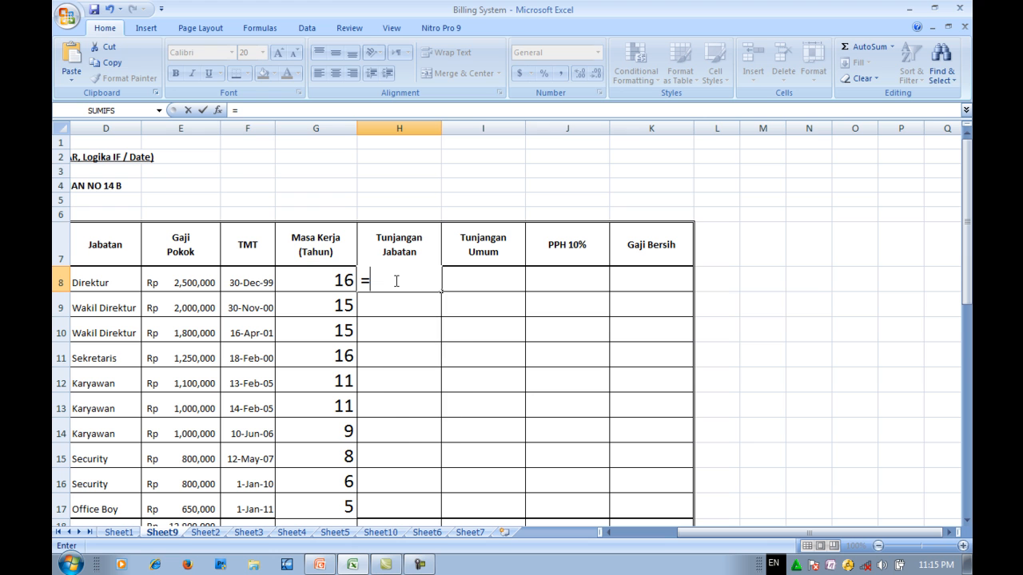
type("if(")
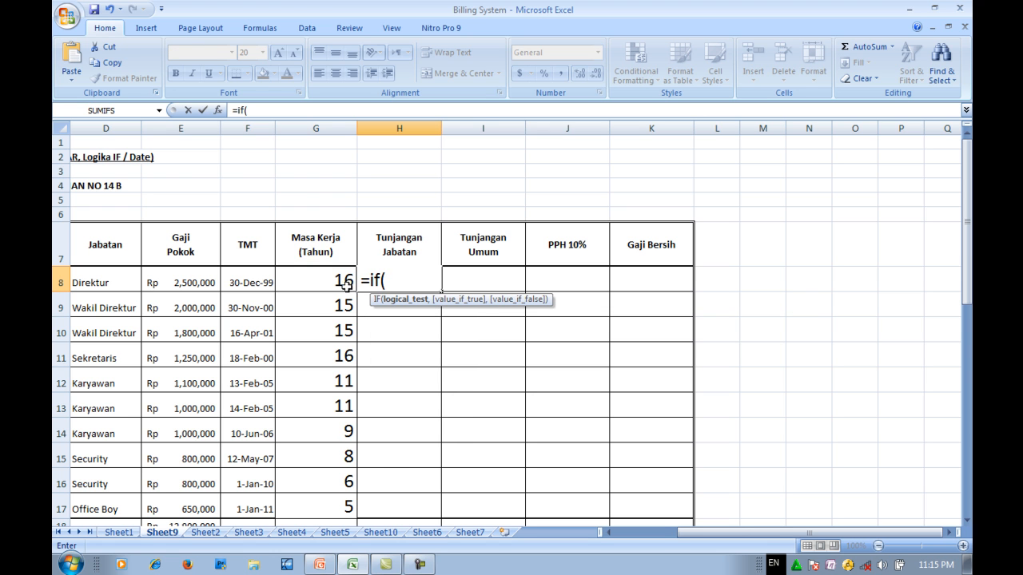
left_click(94, 284)
type("=")
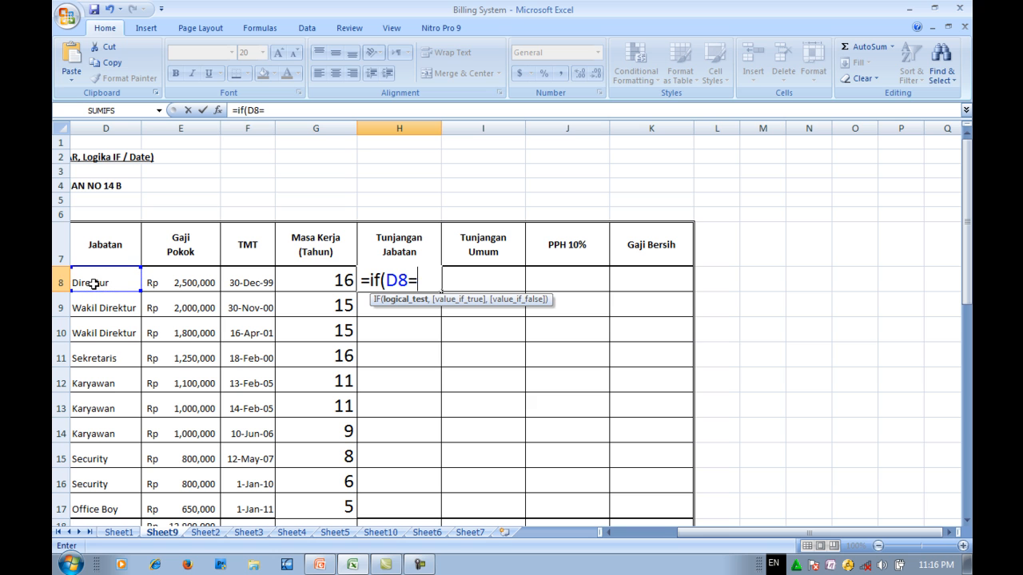
type("\"Direktur")
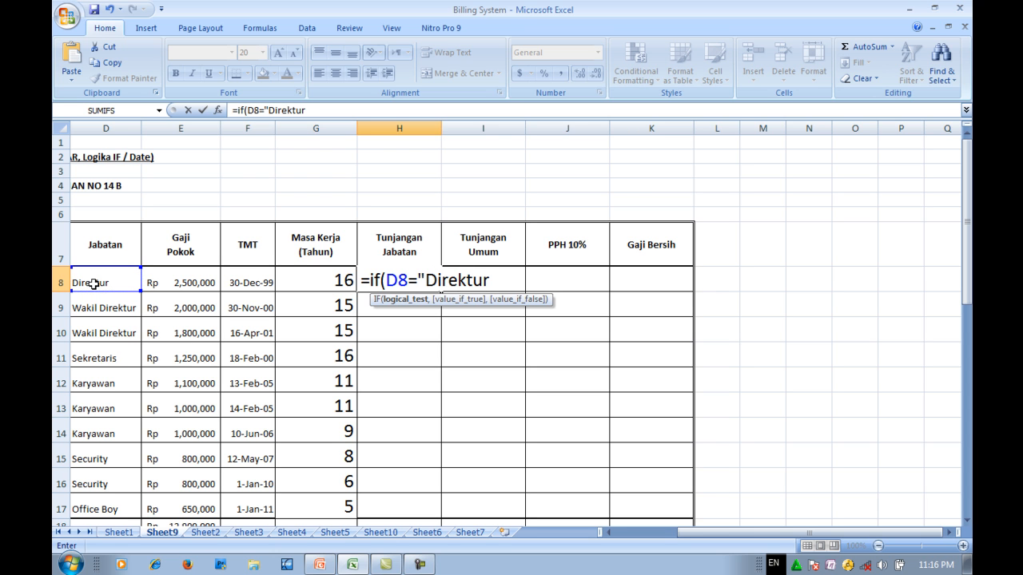
type("\",2500000")
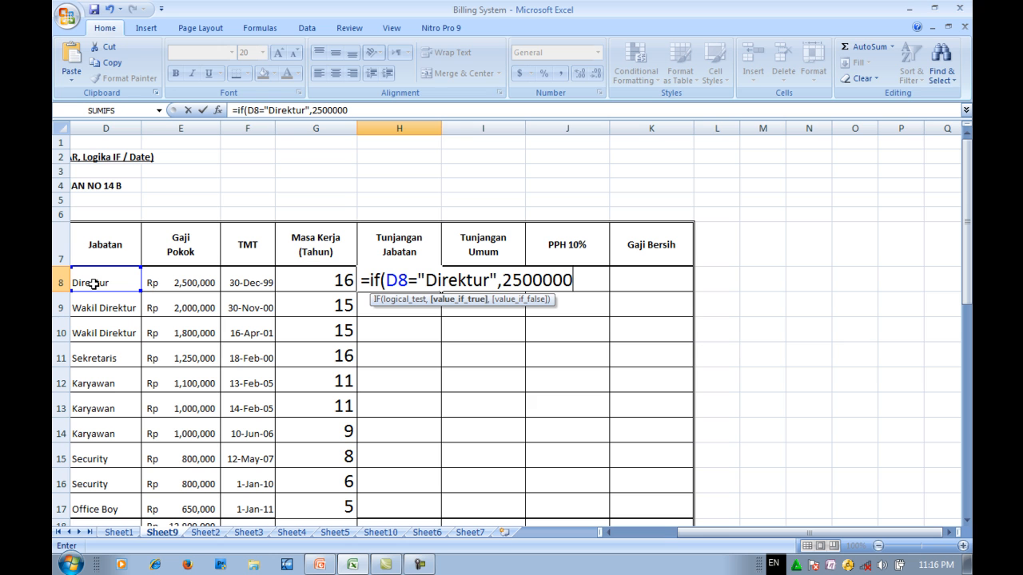
type(",")
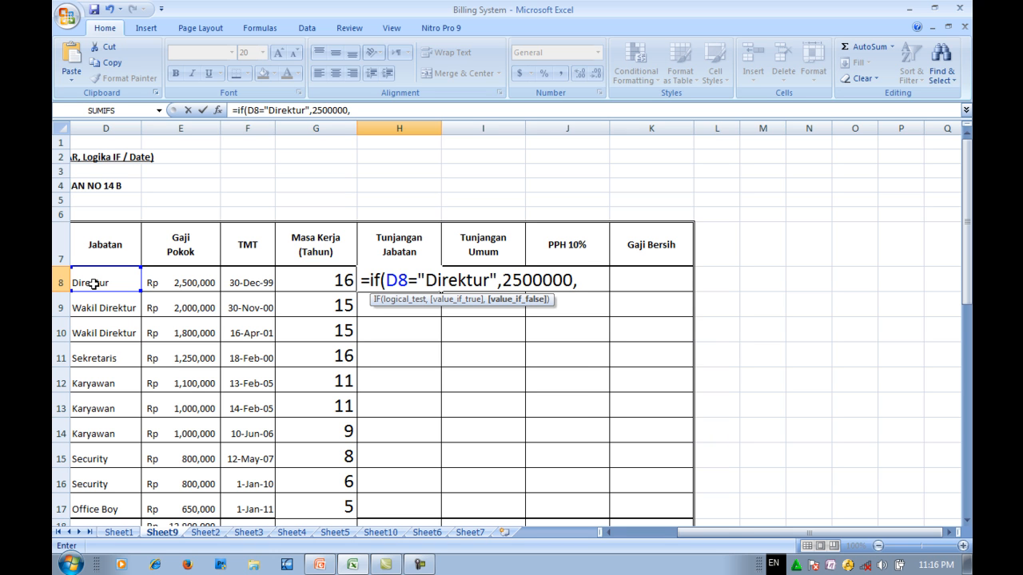
- Nest a second IF in the H8 formula that returns 2000000 when D8 equals "Wakil Direktur"
type("i")
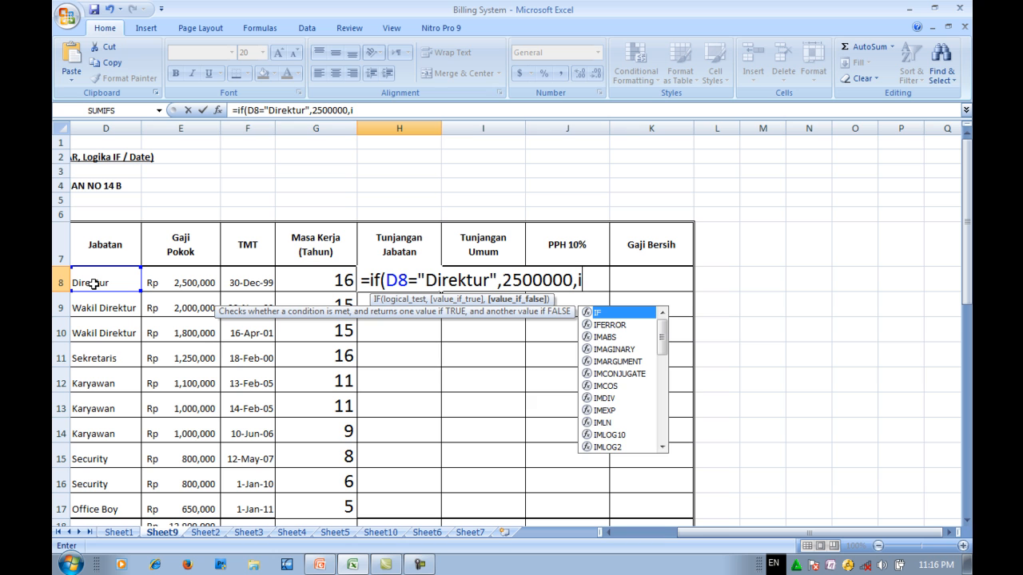
type("f(")
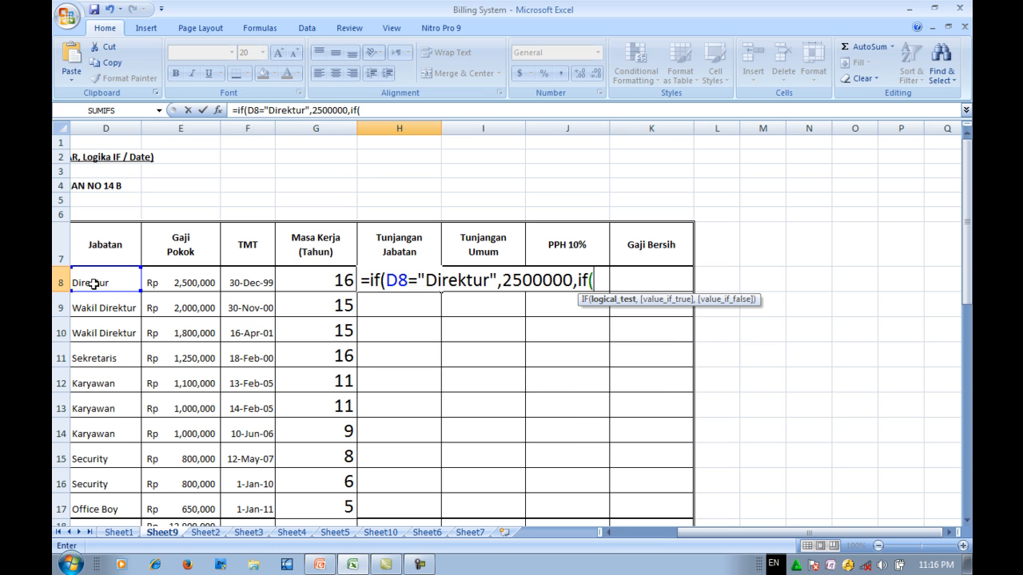
left_click(110, 281)
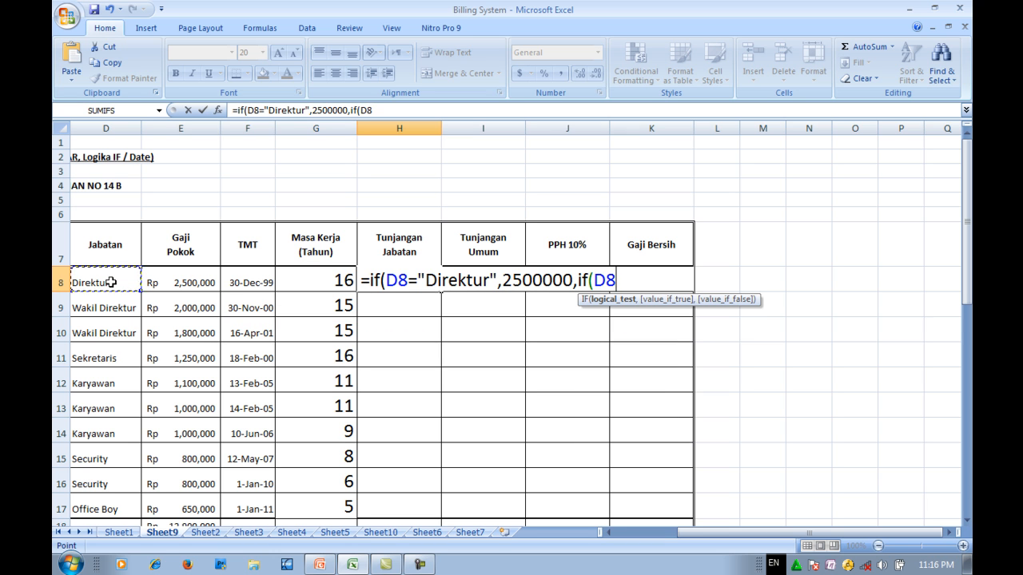
type("=\"Wakil ")
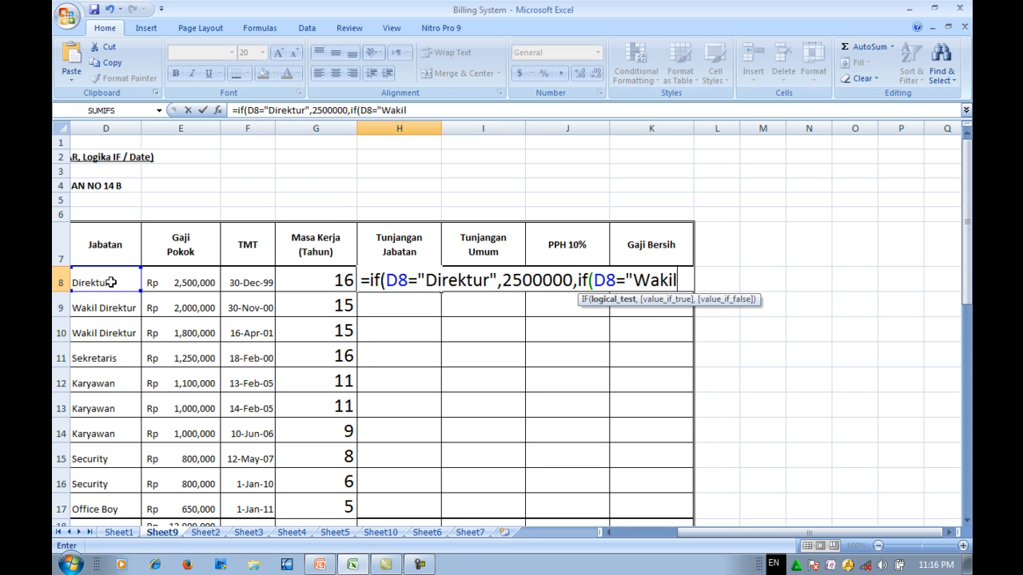
type("Direktur")
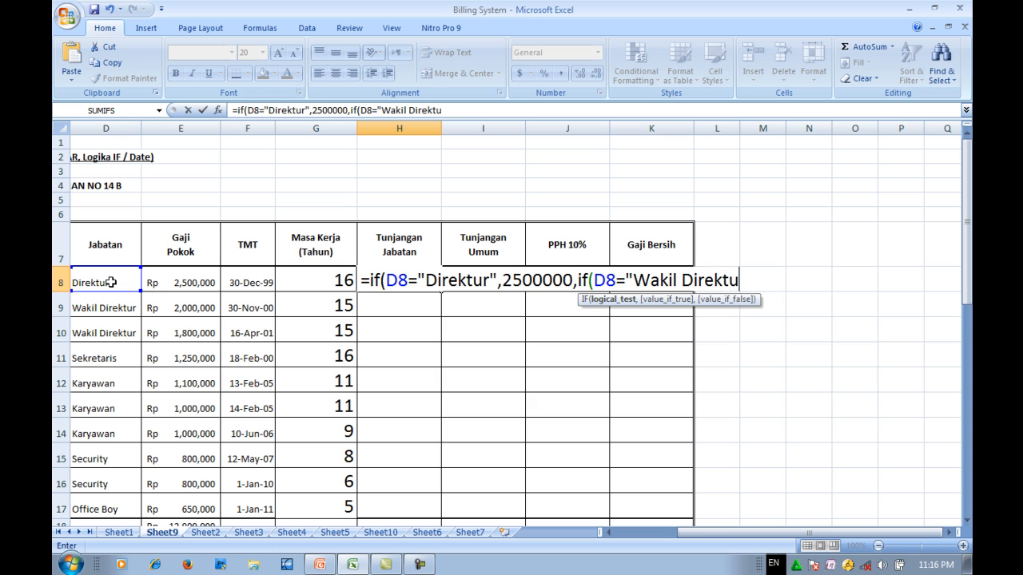
type("\",20")
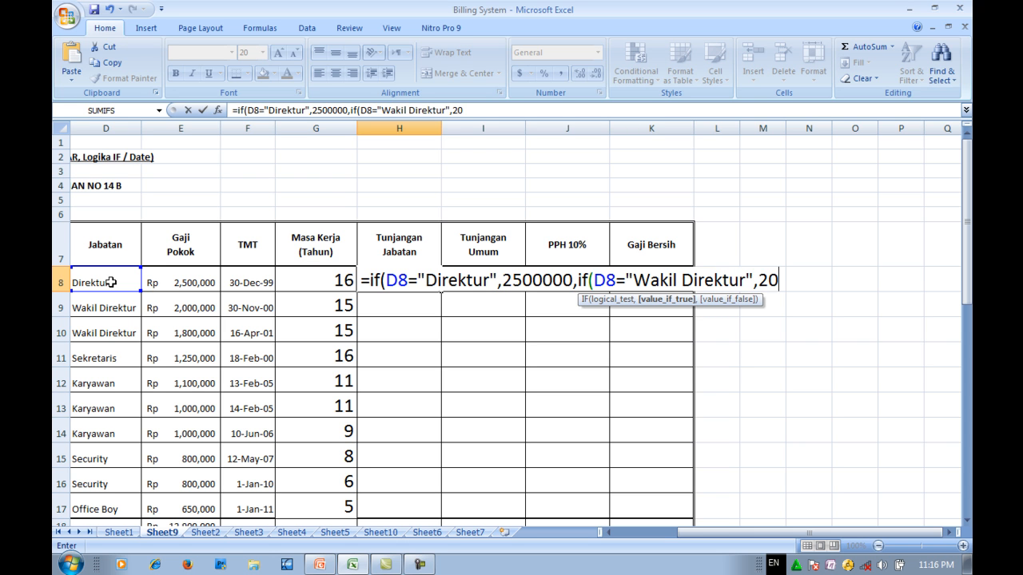
type("00000,")
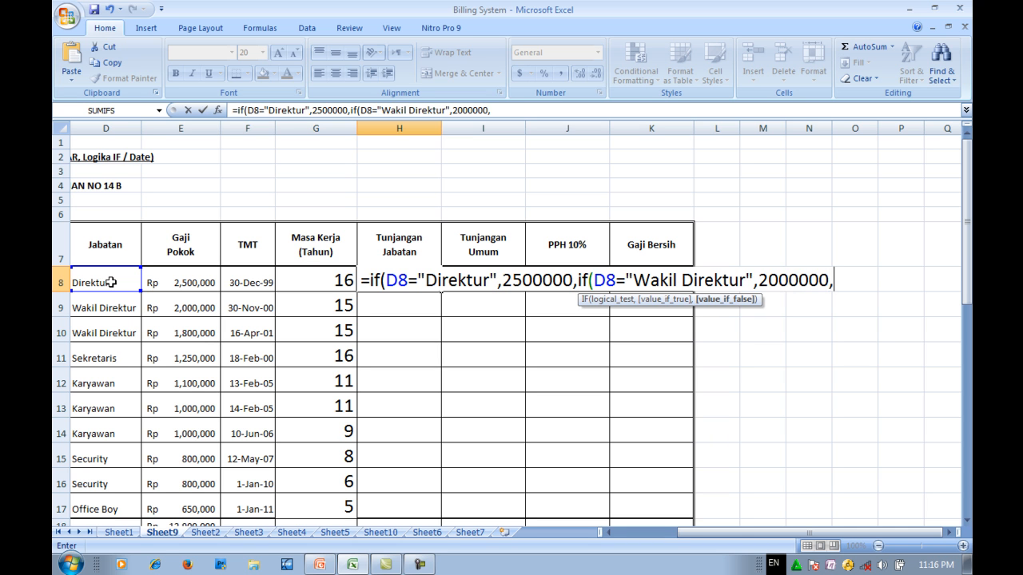
type("if")
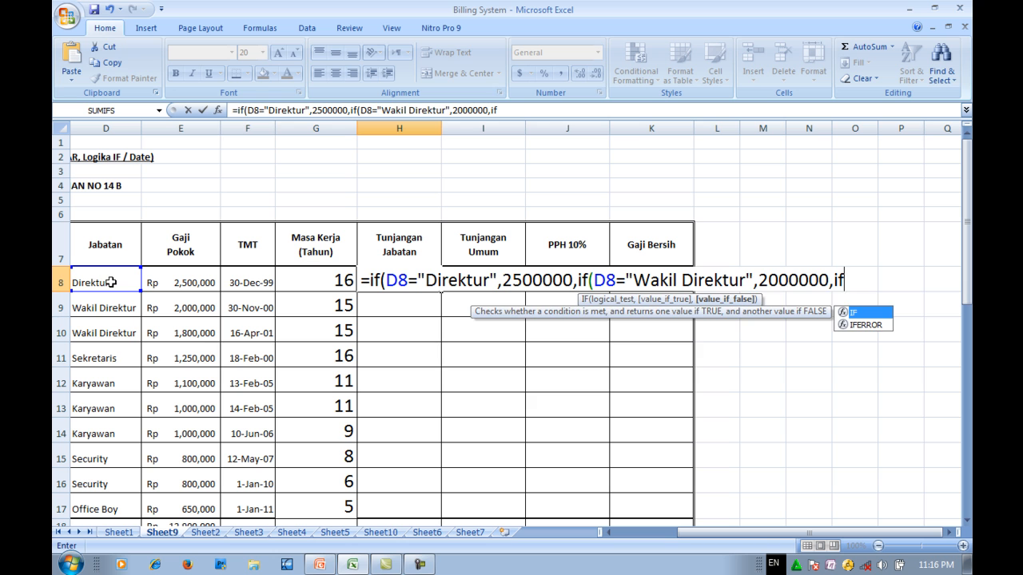
type("(")
- Nest a third IF in the H8 formula that returns 1500000 when D8 equals "Sekretaris"
left_click(100, 283)
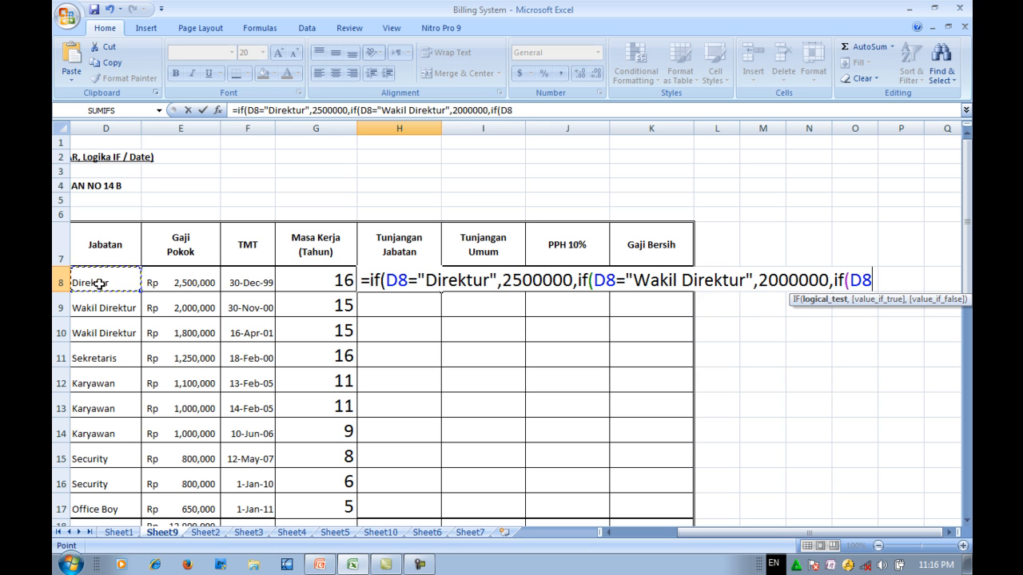
type("=\"Sekretaris")
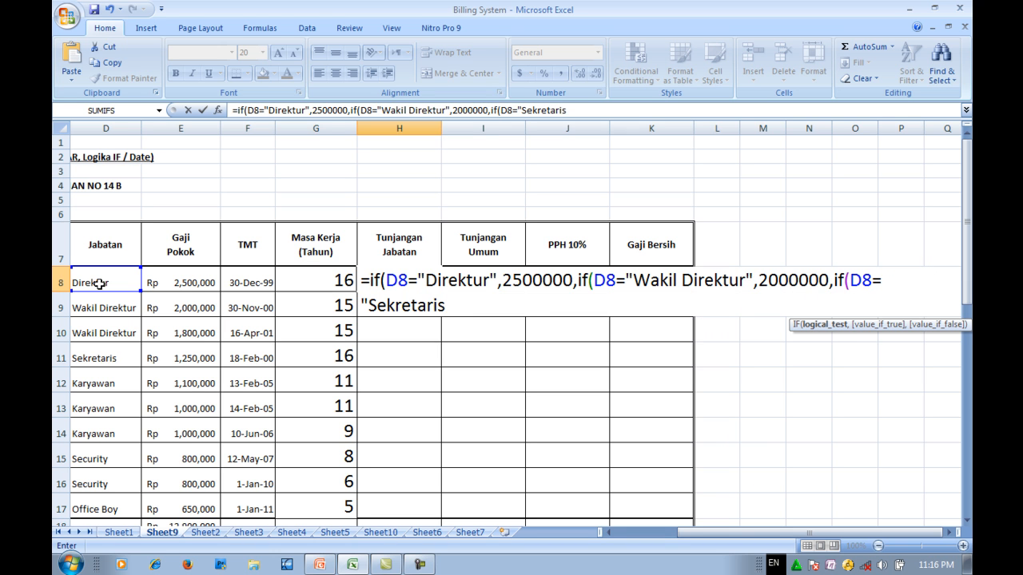
type("\",")
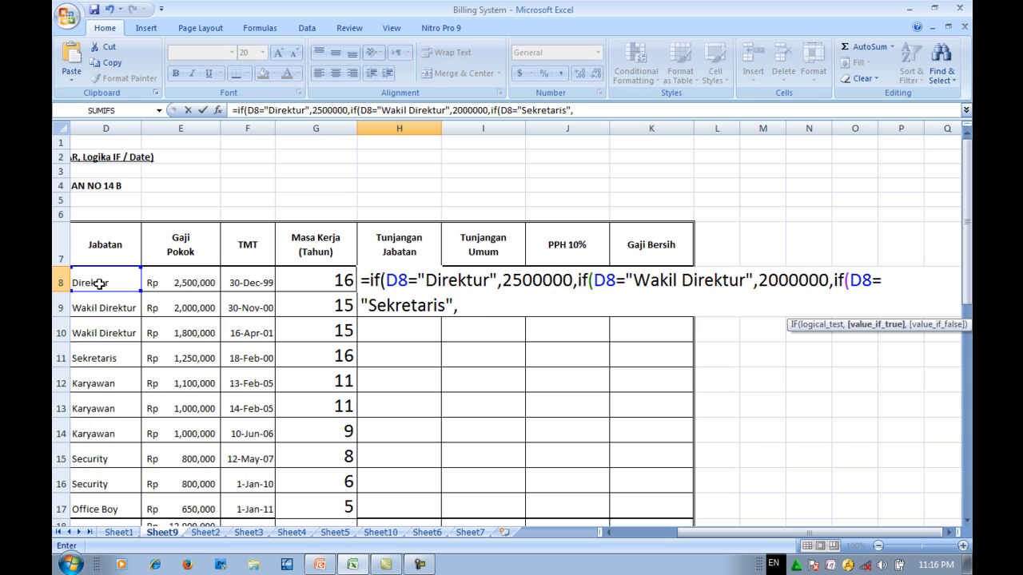
type("1500000")
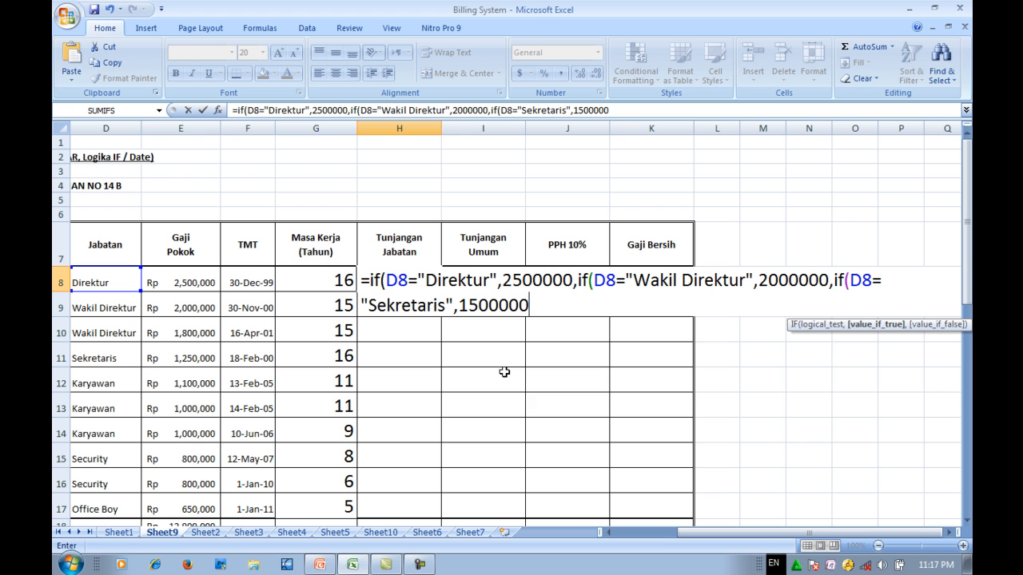
- Check the KETENTUAN PROSES notes for the Tunjangan Jabatan amount of all other positions
scroll(479, 361, "down", 4)
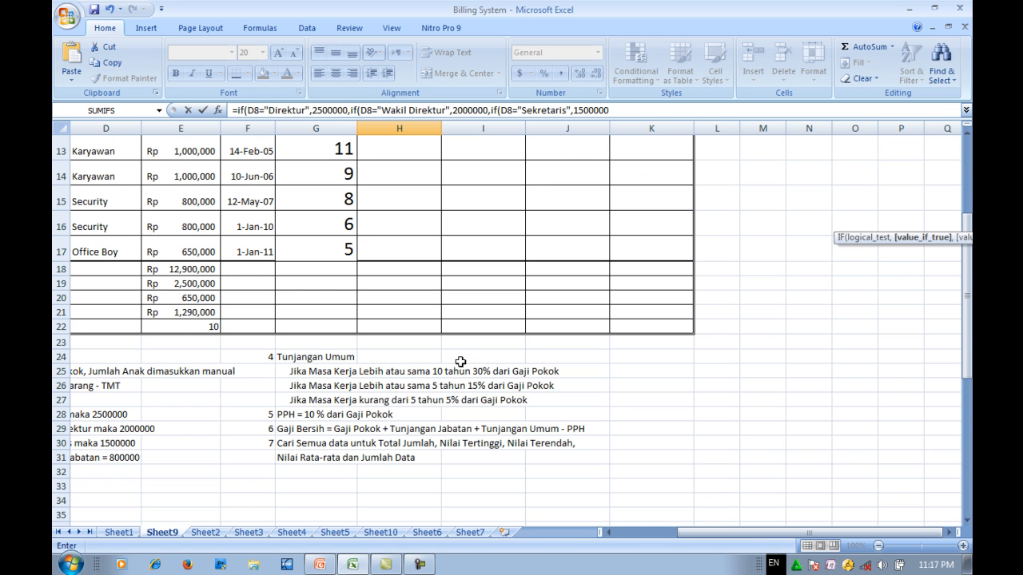
left_click_drag(735, 525, 697, 533)
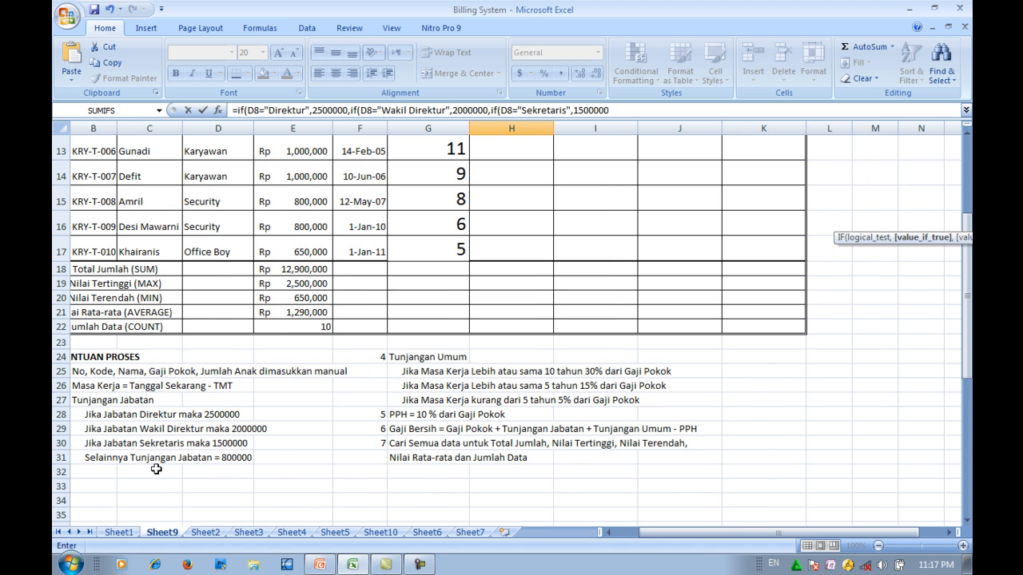
scroll(279, 455, "up", 4)
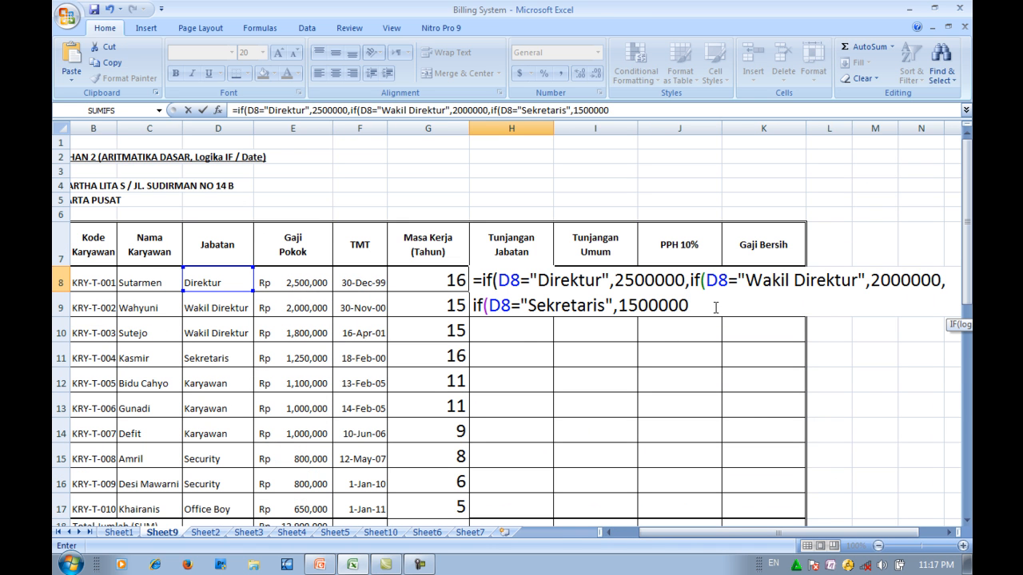
- Complete the nested IF formula in H8 with 800000 for all other positions and fill it down to H17
type(",")
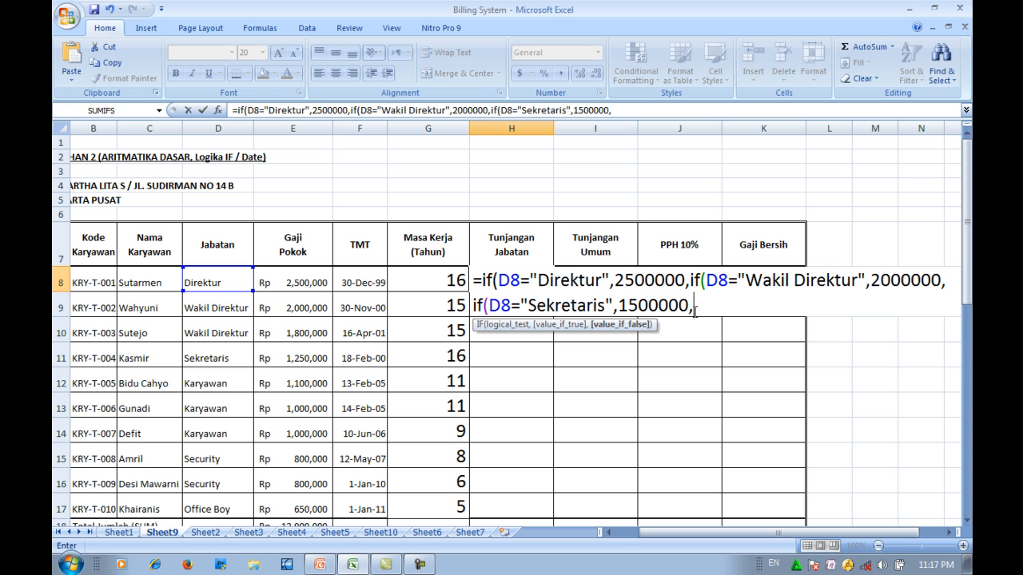
type("8000000")
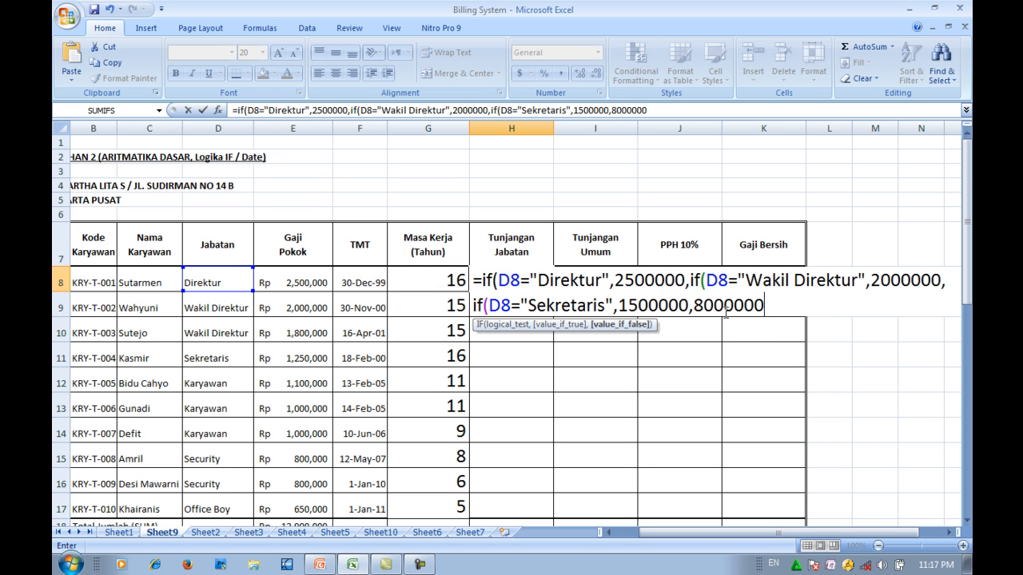
key("BackSpace")
type(")))")
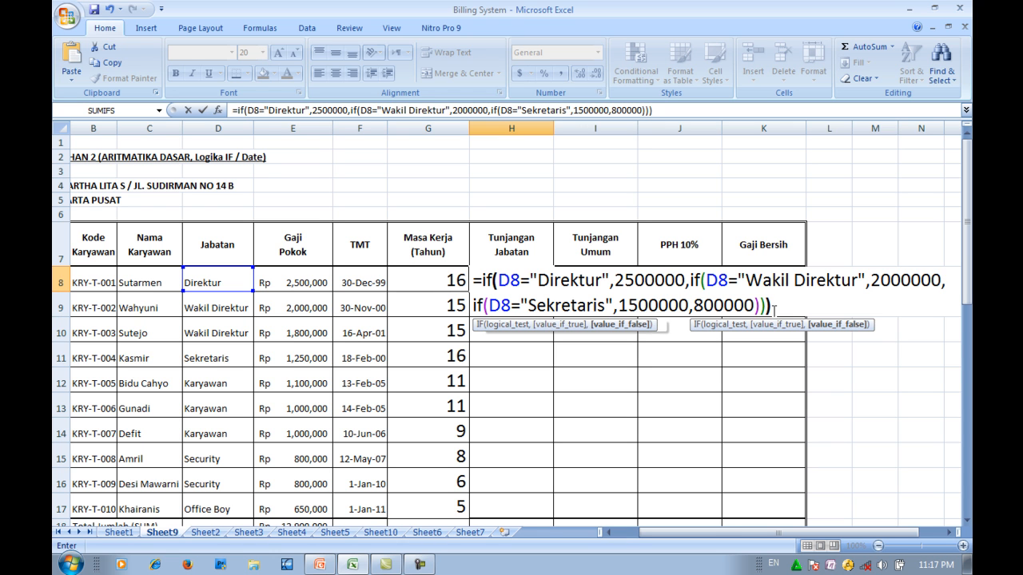
key("Return")
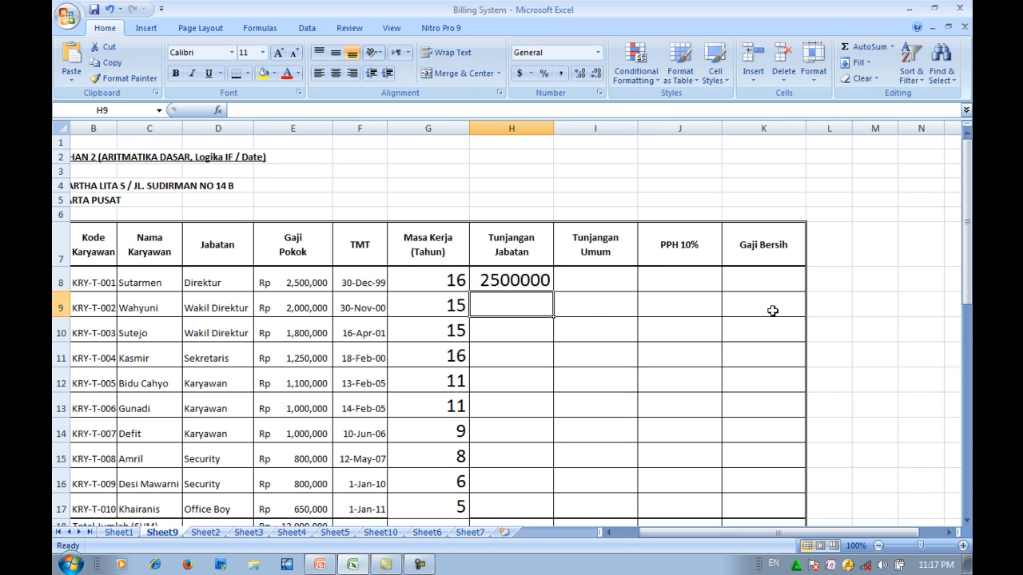
left_click(525, 275)
left_click_drag(555, 293, 533, 507)
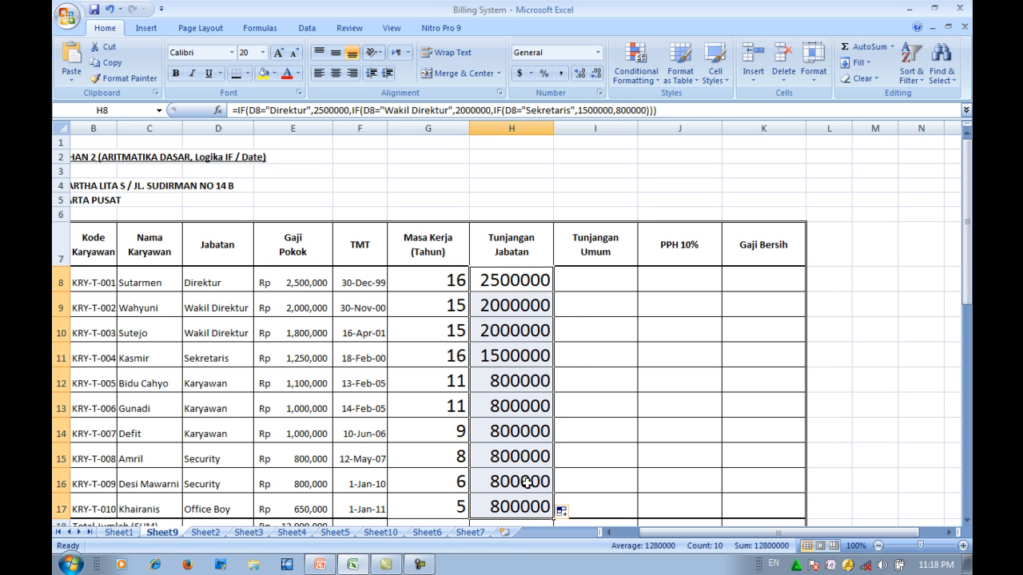
- Check the KETENTUAN PROSES notes for the Tunjangan Umum rules based on Masa Kerja and Gaji Pokok
left_click(589, 277)
scroll(498, 338, "down", 4)
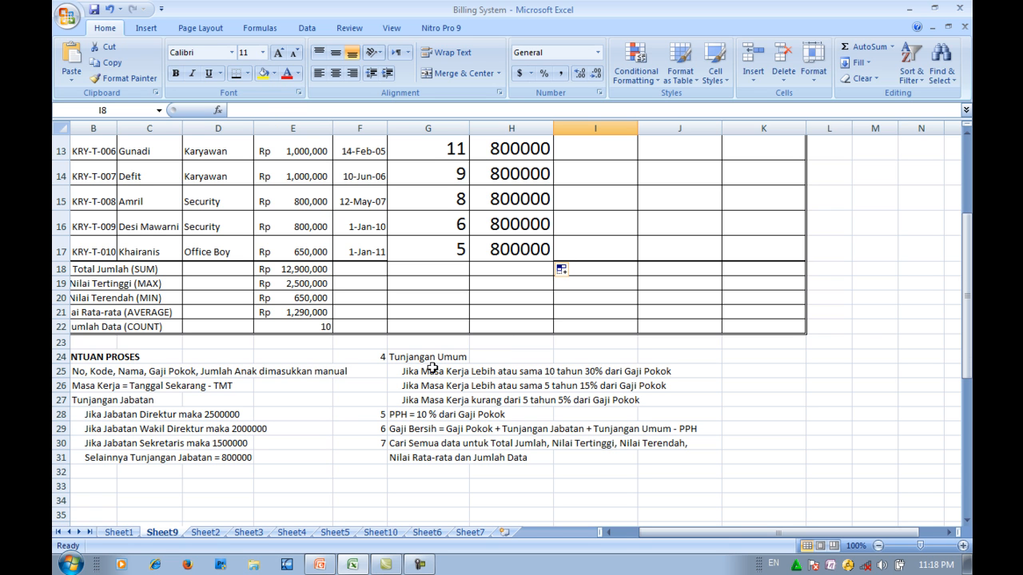
scroll(477, 381, "up", 3)
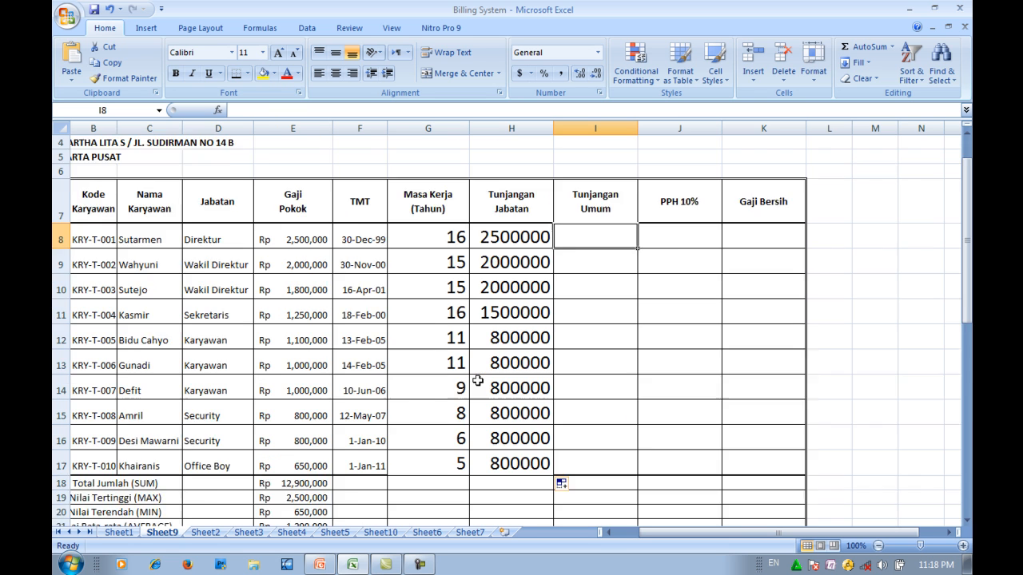
scroll(477, 381, "up", 1)
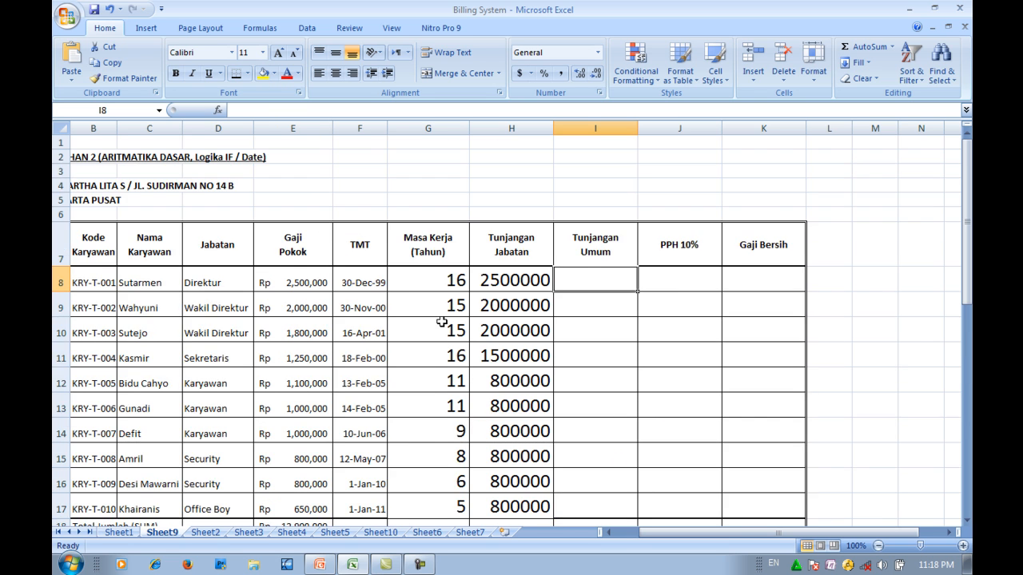
left_click(434, 283)
scroll(434, 282, "down", 5)
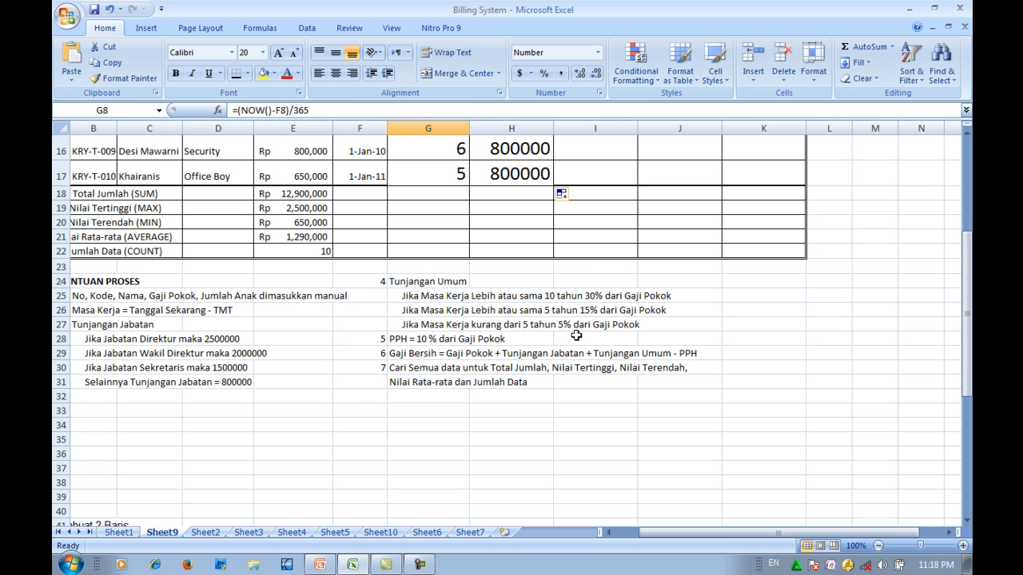
scroll(576, 336, "up", 4)
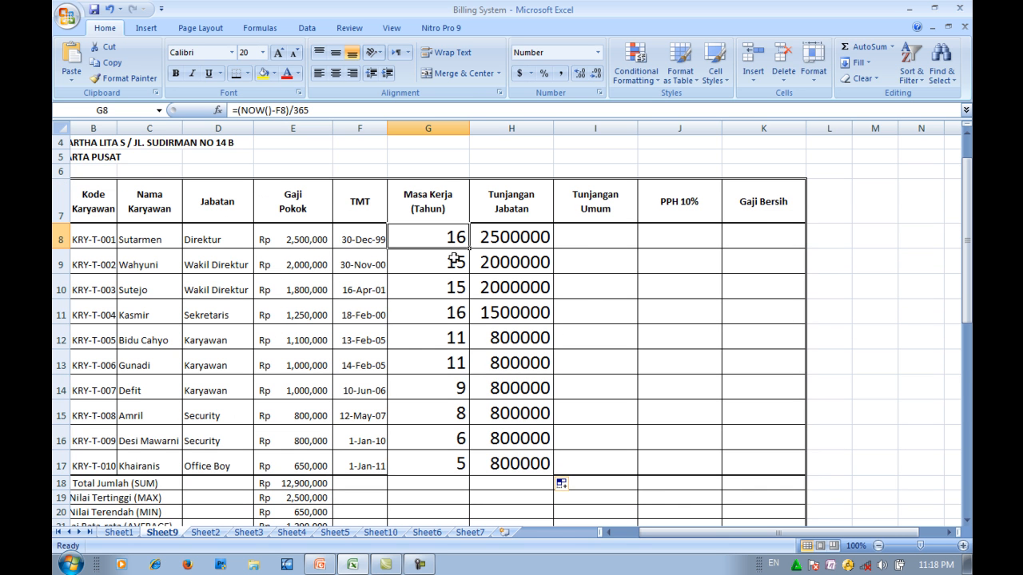
left_click(949, 533)
left_click(948, 532)
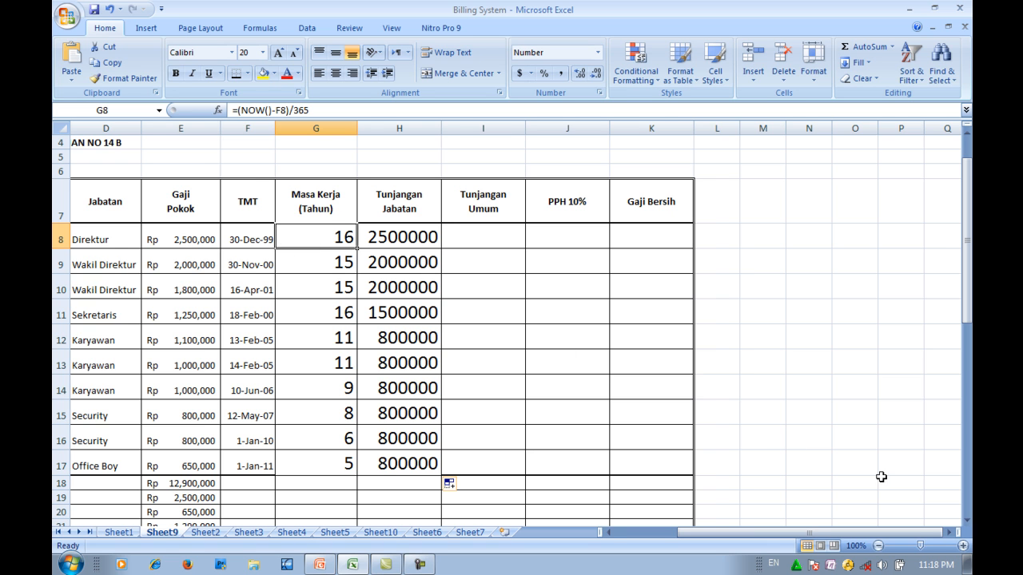
left_click(949, 533)
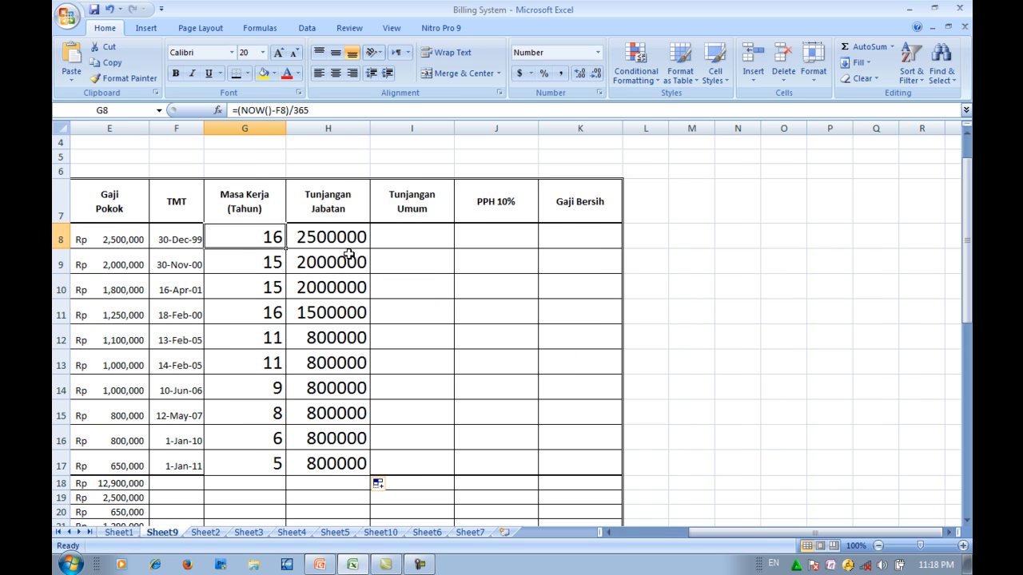
left_click(395, 241)
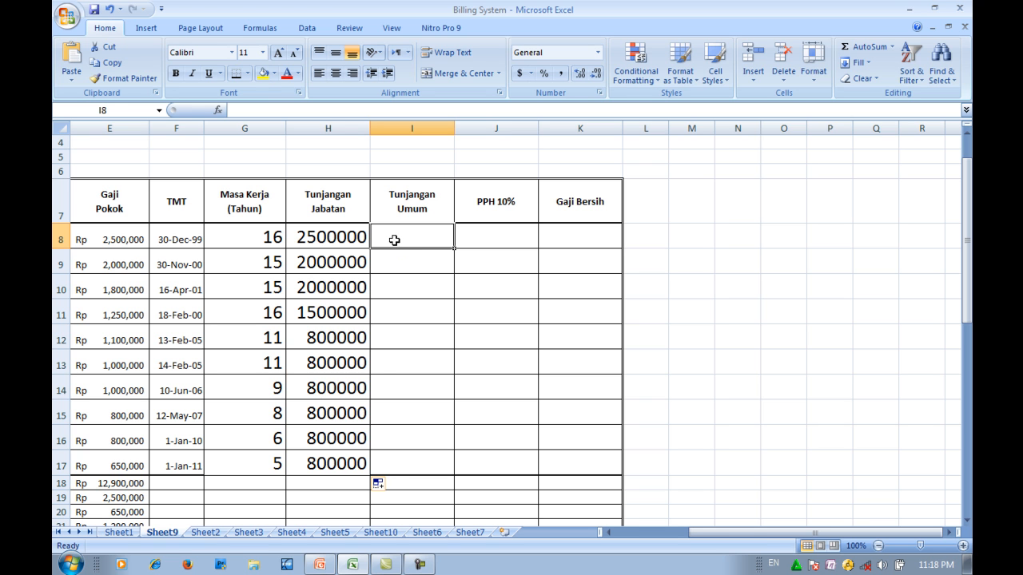
type("=")
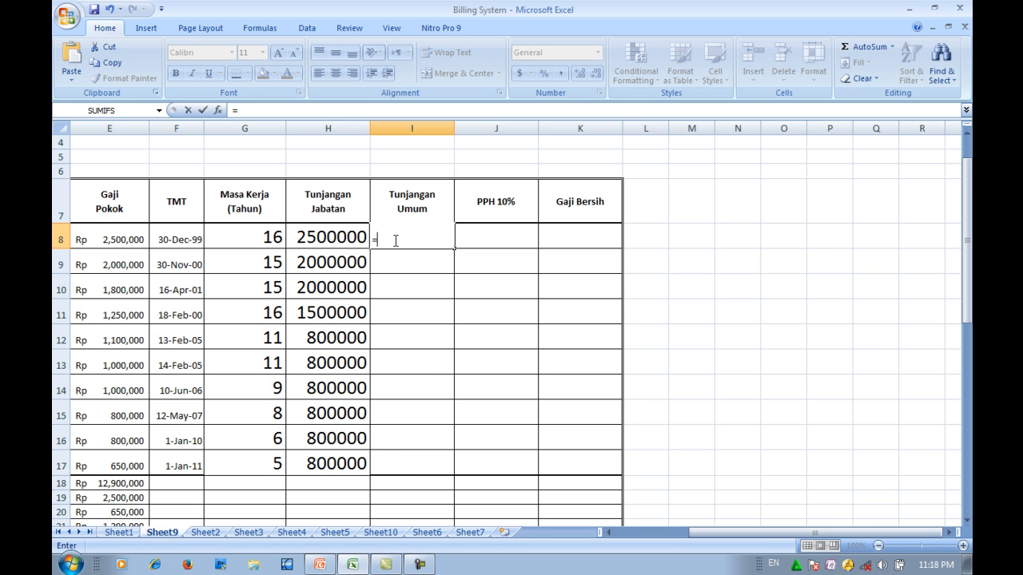
type("IF")
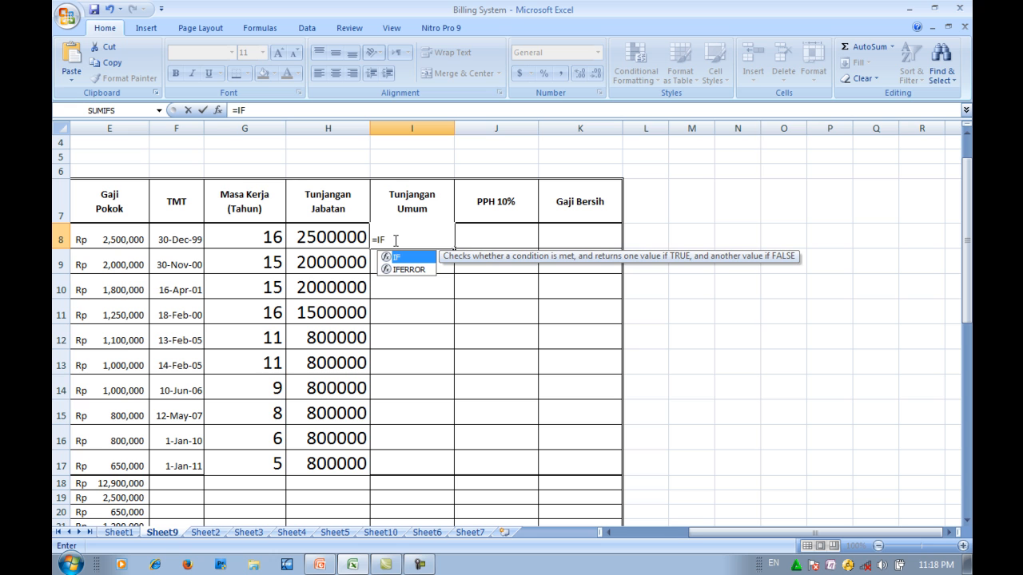
type("(")
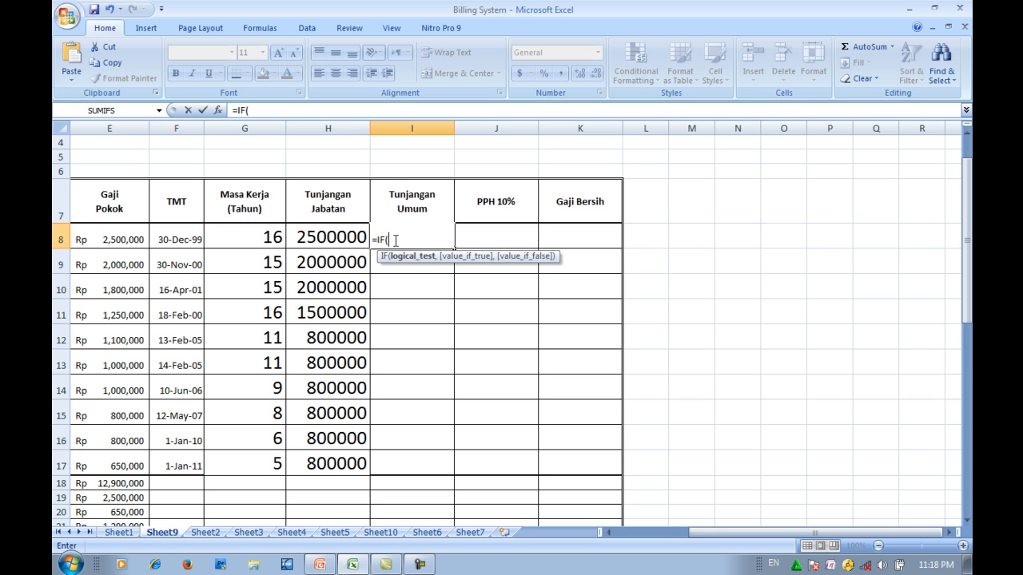
left_click(253, 237)
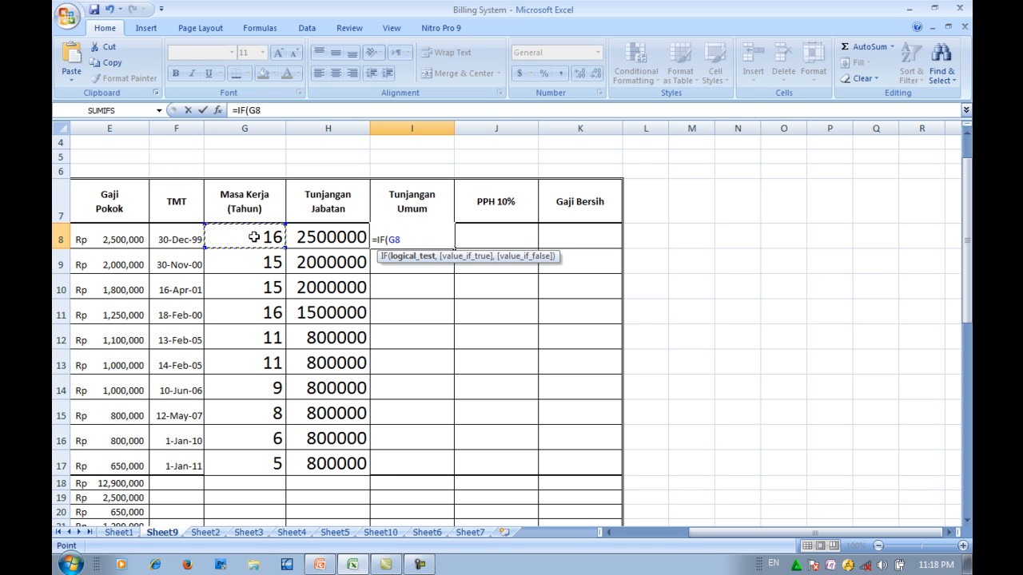
key("Escape")
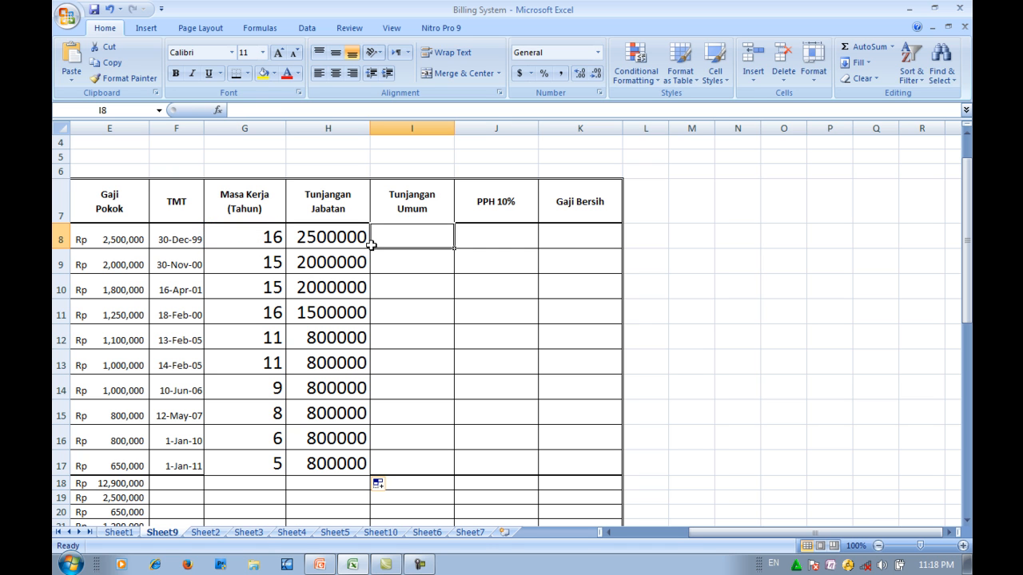
- Set the font size of I8 to 18 and start an IF formula there with the condition G8>=10
left_click(262, 52)
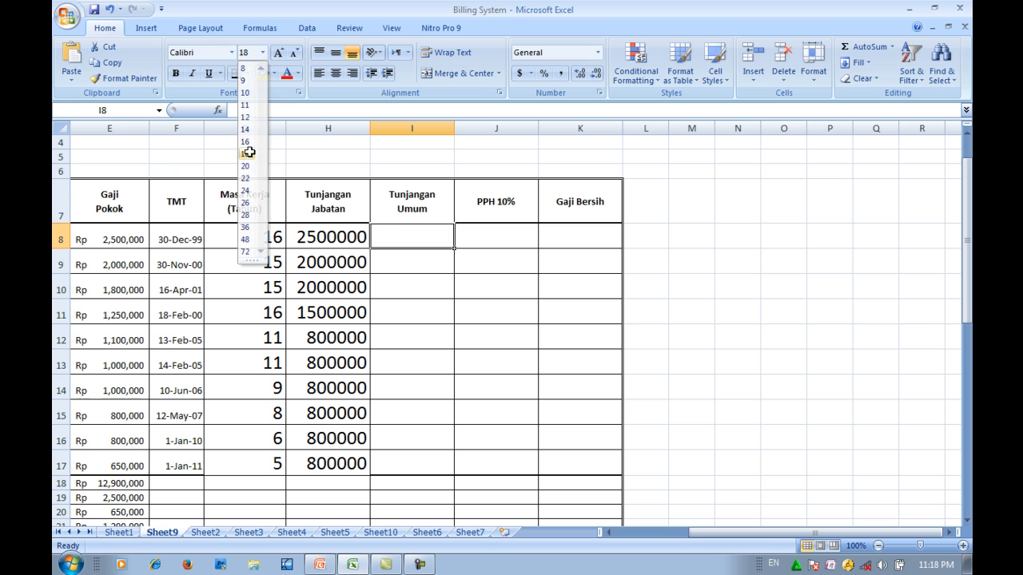
left_click(250, 152)
type("=IF(")
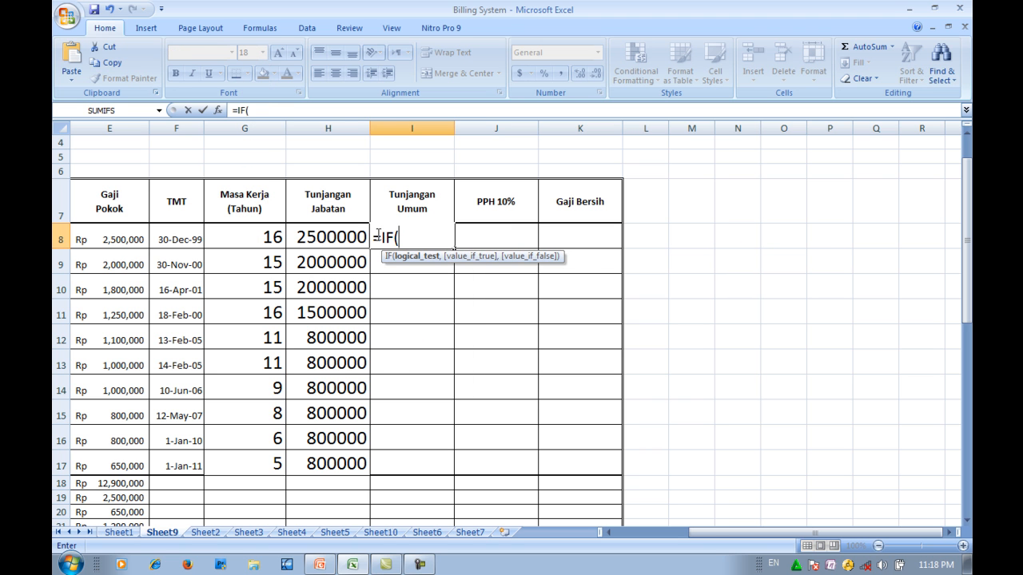
left_click(247, 237)
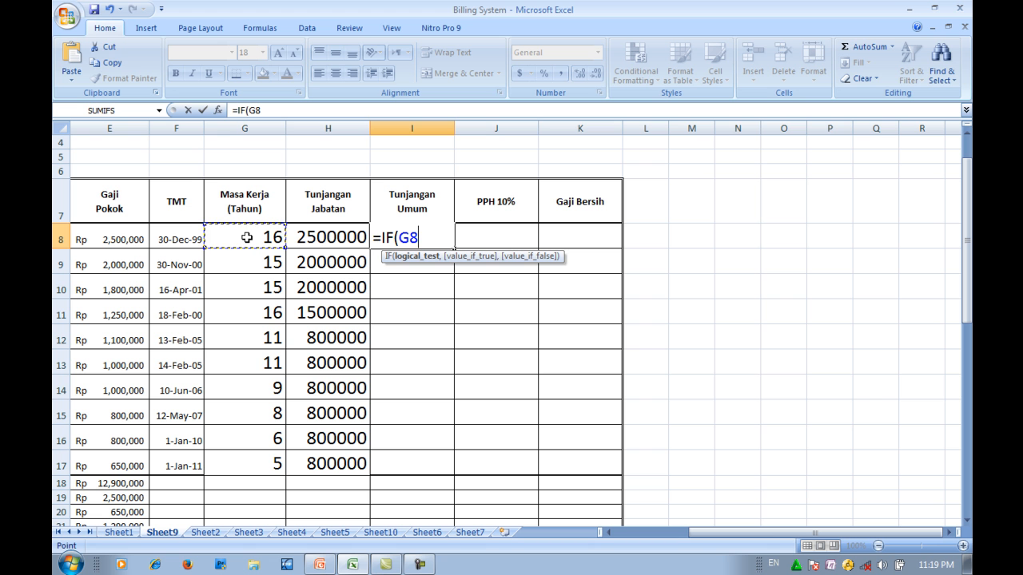
type(">=")
scroll(250, 237, "down", 4)
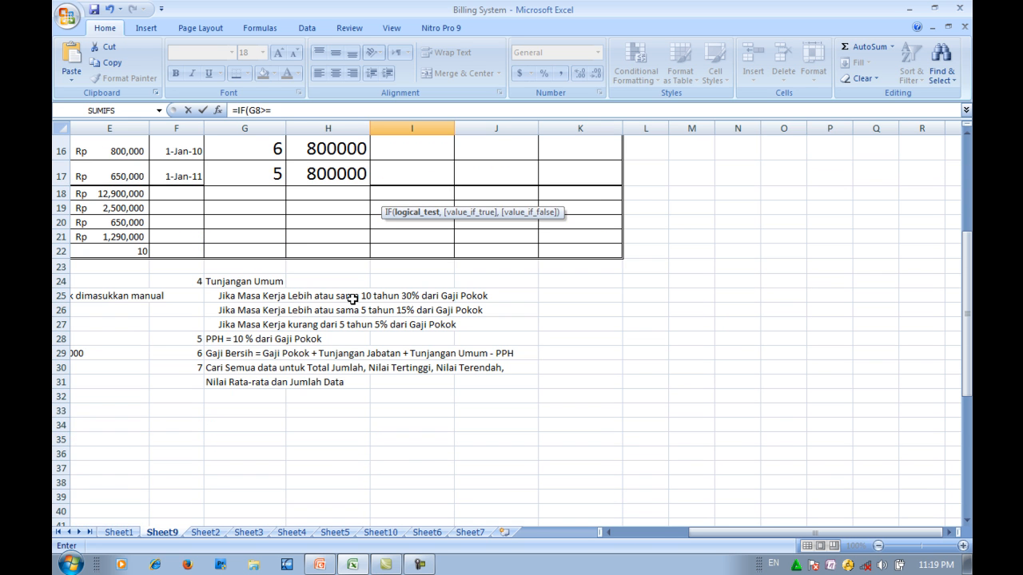
scroll(379, 302, "up", 5)
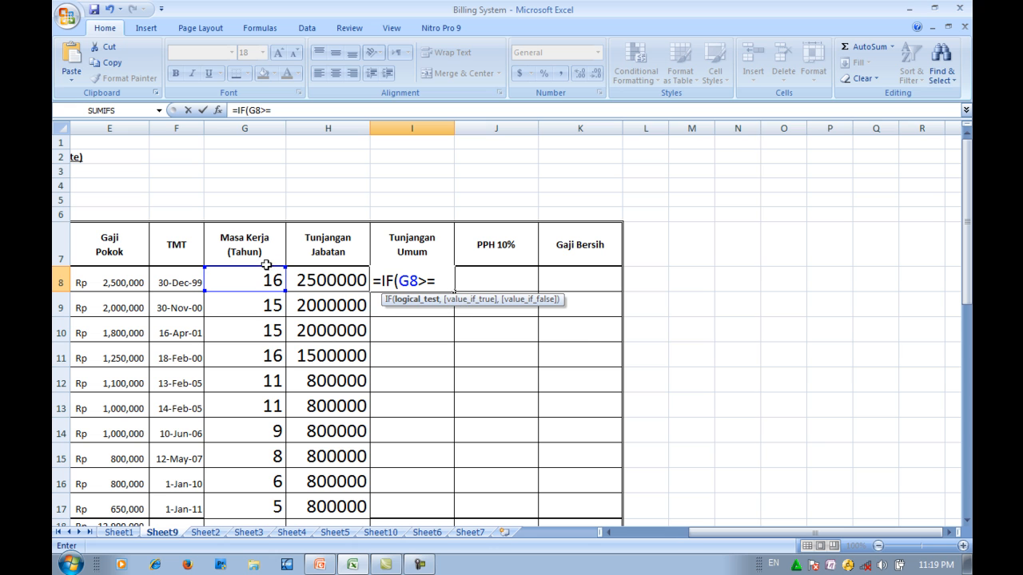
type("10,")
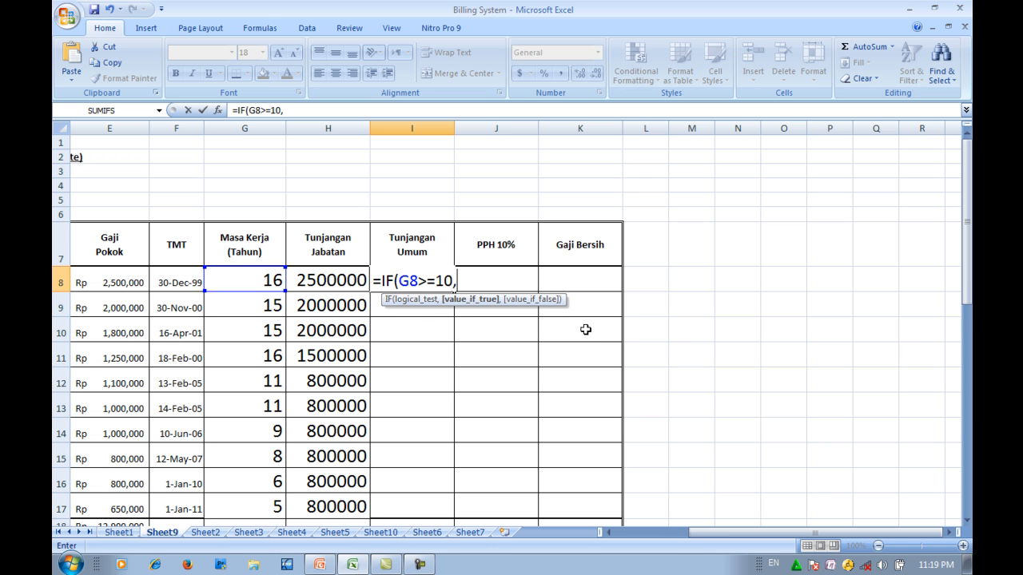
- Enter 30%*E8 as the value the I8 formula returns when G8 is at least 10
scroll(565, 334, "down", 4)
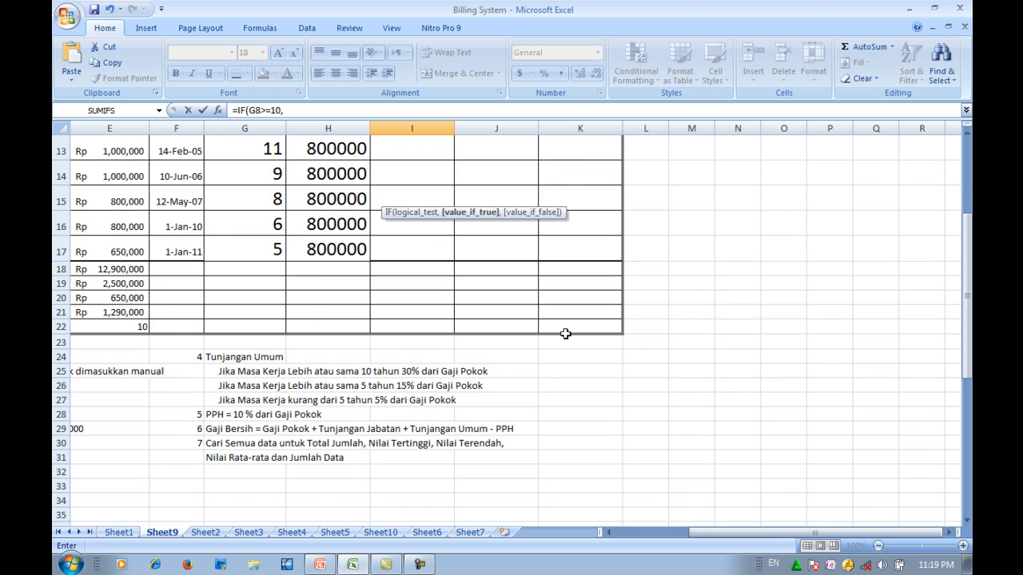
scroll(565, 334, "up", 4)
type("30%")
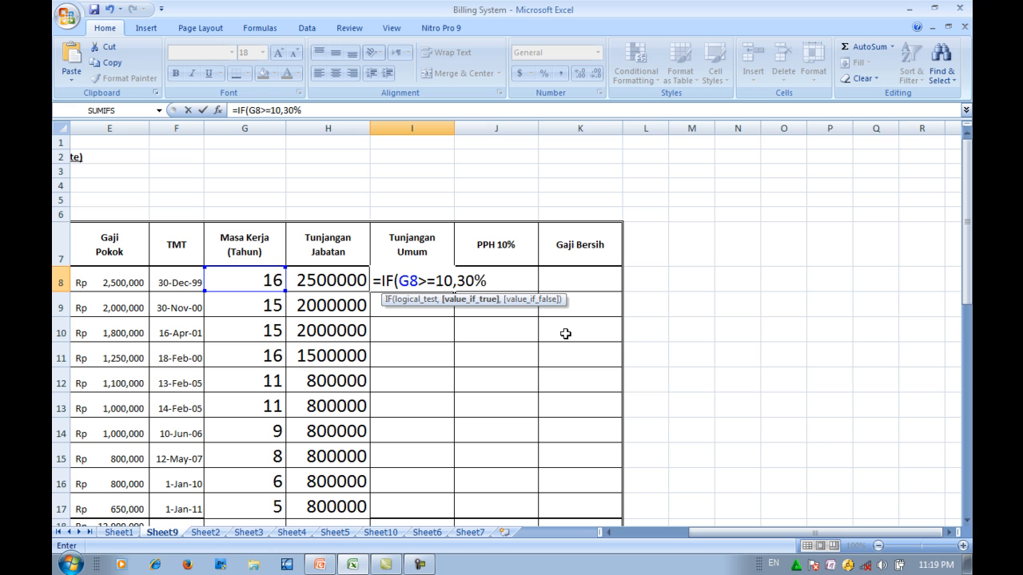
type("*")
left_click(110, 282)
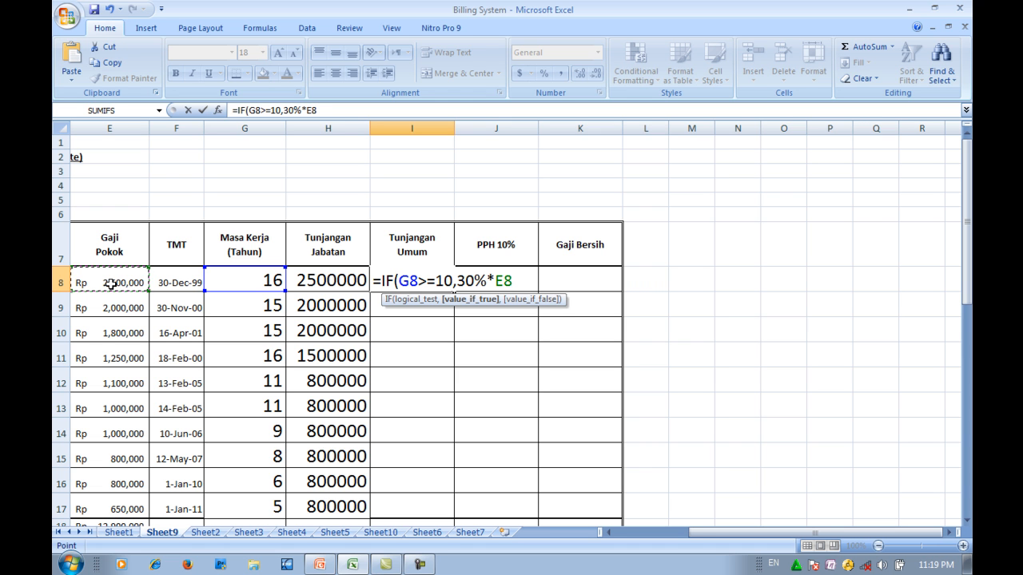
type(",")
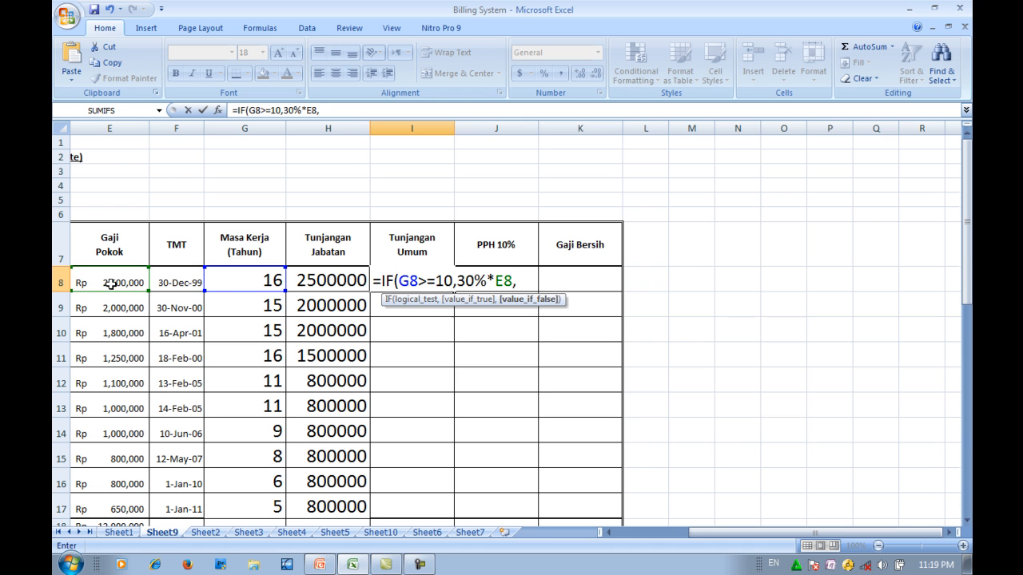
- Nest a second IF in the I8 formula with the condition G8>=5
scroll(111, 283, "down", 4)
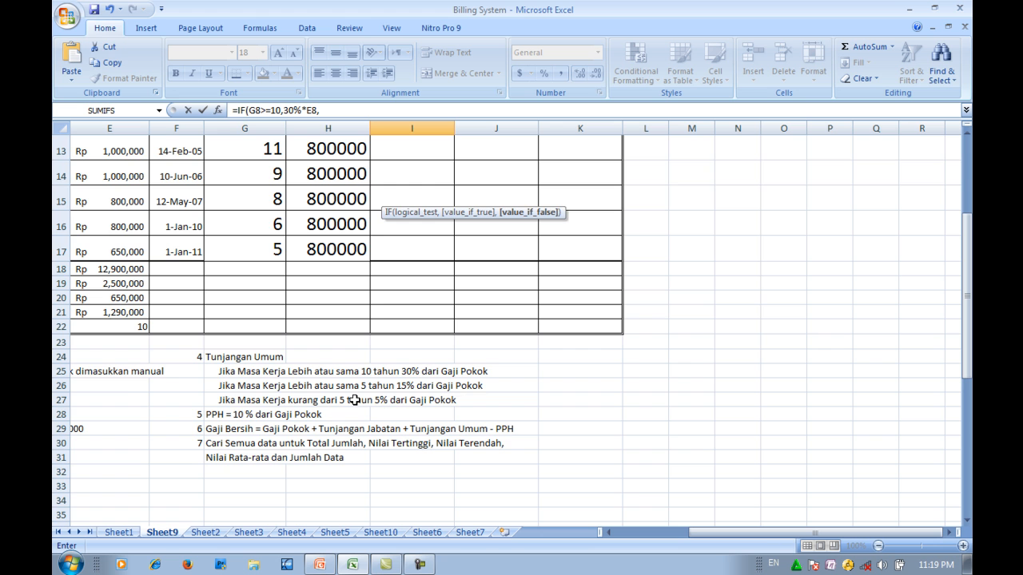
scroll(354, 400, "up", 4)
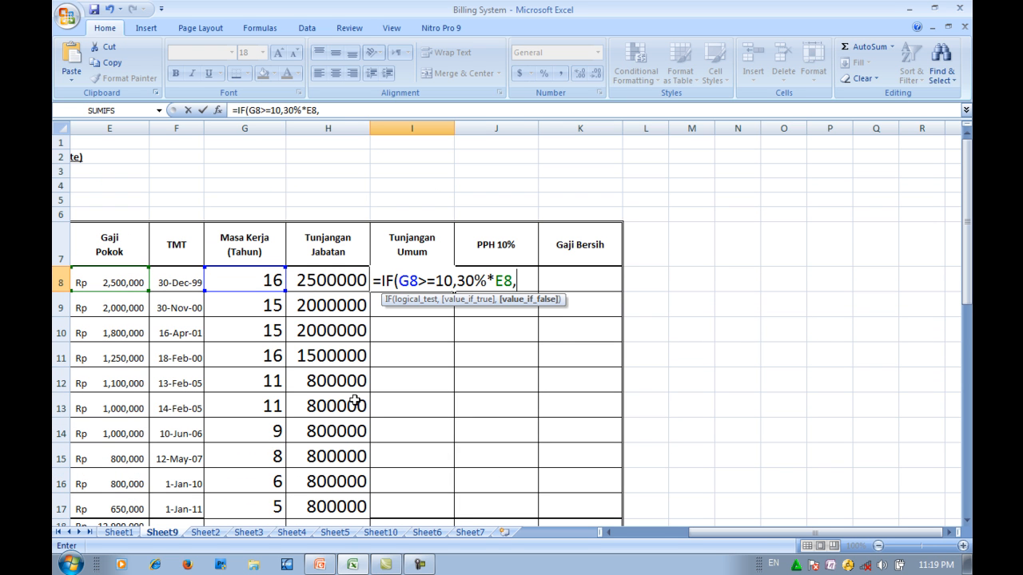
type("IF(G")
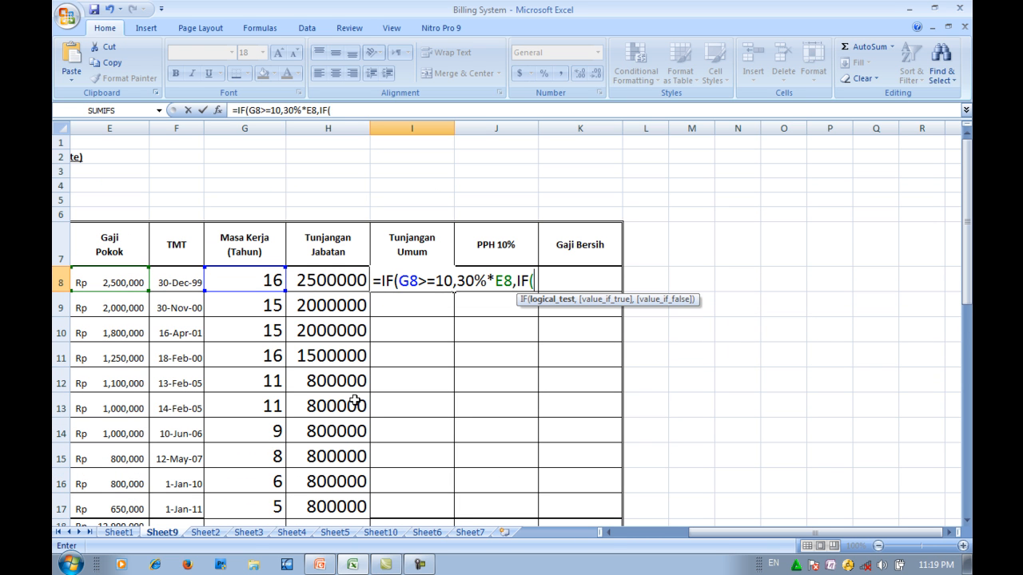
type("8>=5")
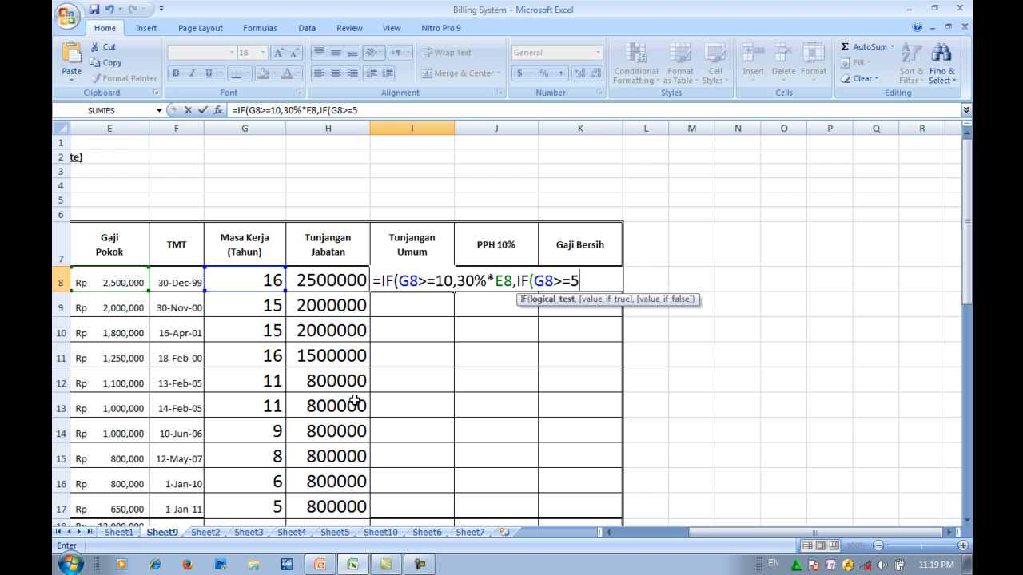
type(",")
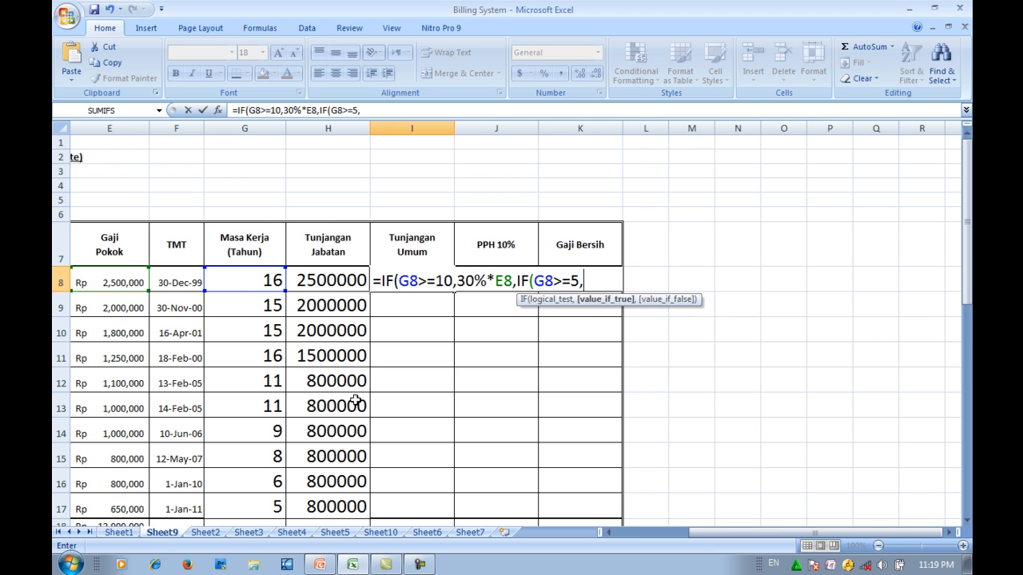
- Enter 15%*E8 as the value the nested IF in I8 returns when its condition is true
scroll(355, 401, "down", 3)
scroll(355, 400, "down", 1)
scroll(355, 401, "up", 4)
type("15%*E8,")
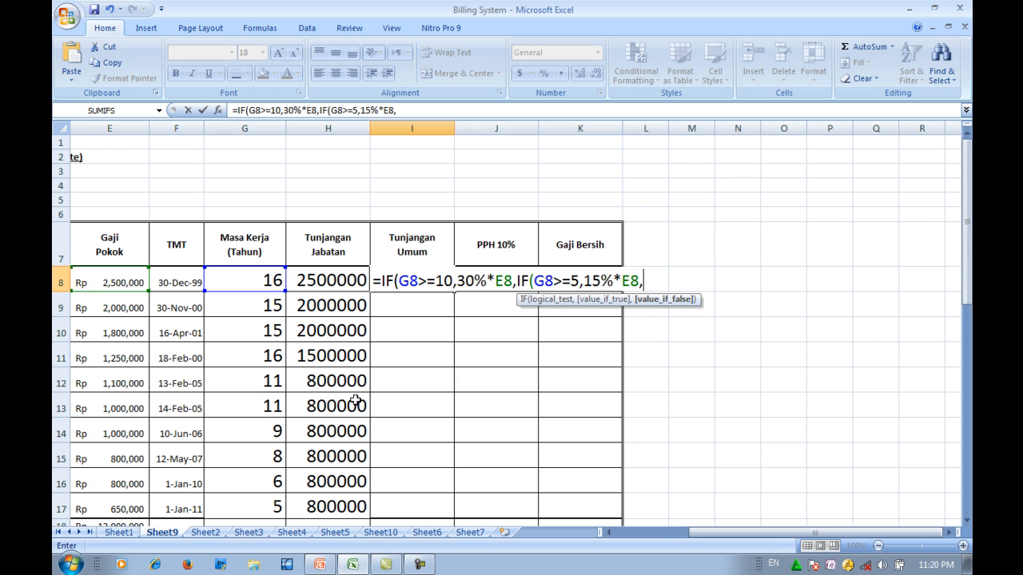
- Check the KETENTUAN PROSES notes for the Tunjangan Umum percentage that applies below 5 years of service
scroll(355, 399, "down", 6)
scroll(356, 400, "up", 5)
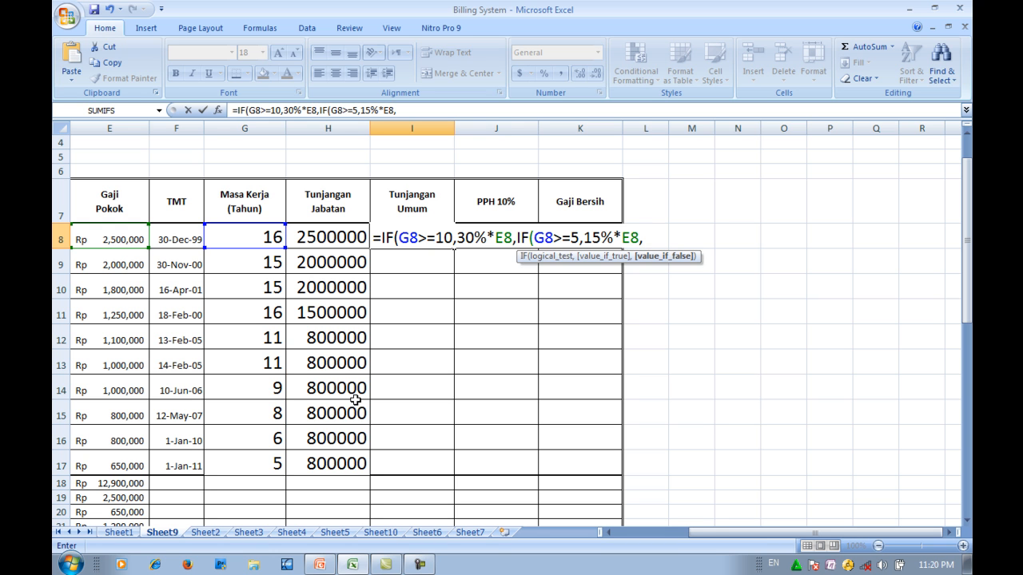
- Nest a third IF in the I8 formula with the condition G8<5
type("IF(")
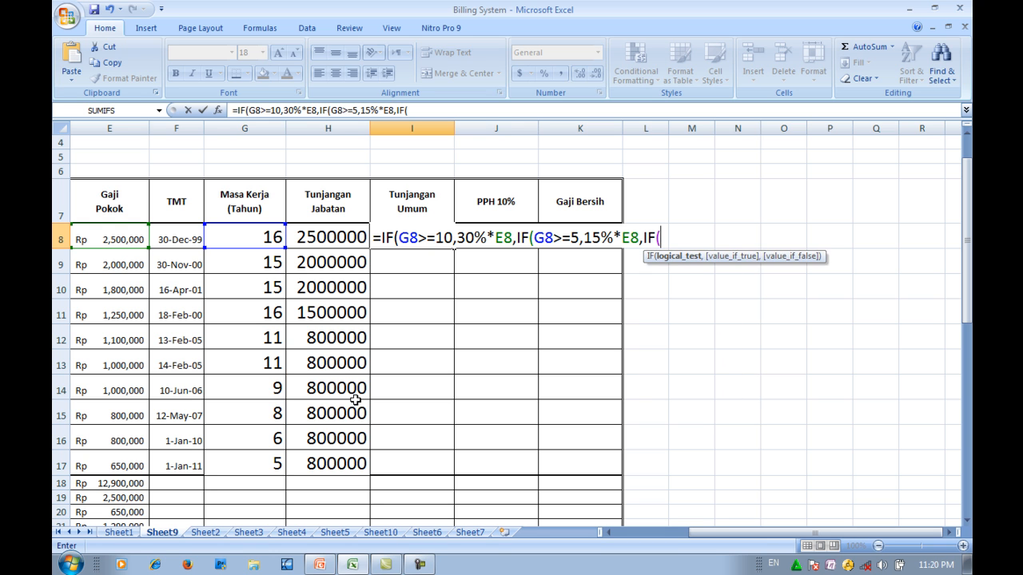
type("G8<5,5%*")
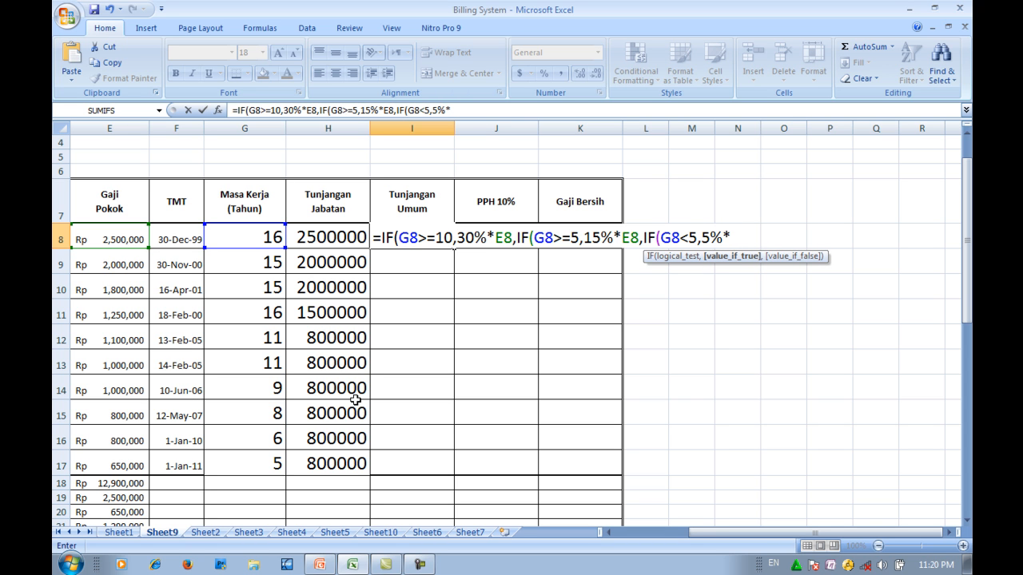
type("E8")
- Make the third IF in I8 return 5%*E8 when true and 0 otherwise, and complete the formula with its closing parentheses
type(",0")
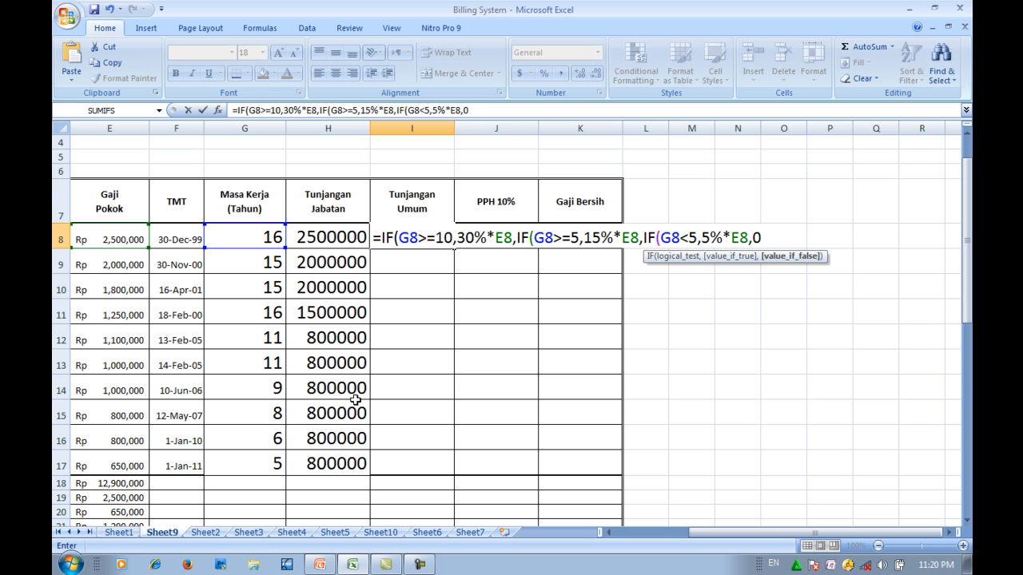
type(")))")
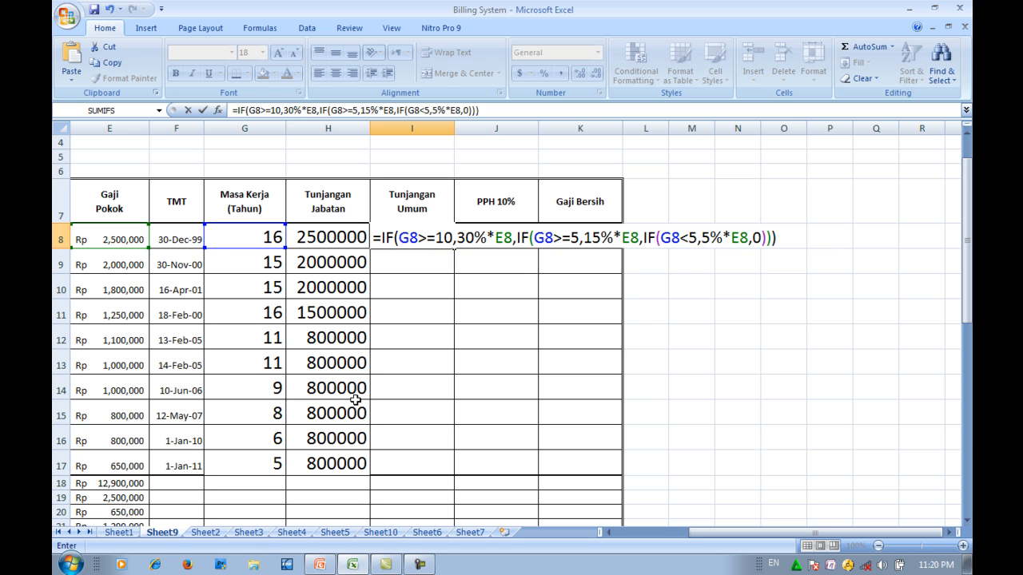
key("Return")
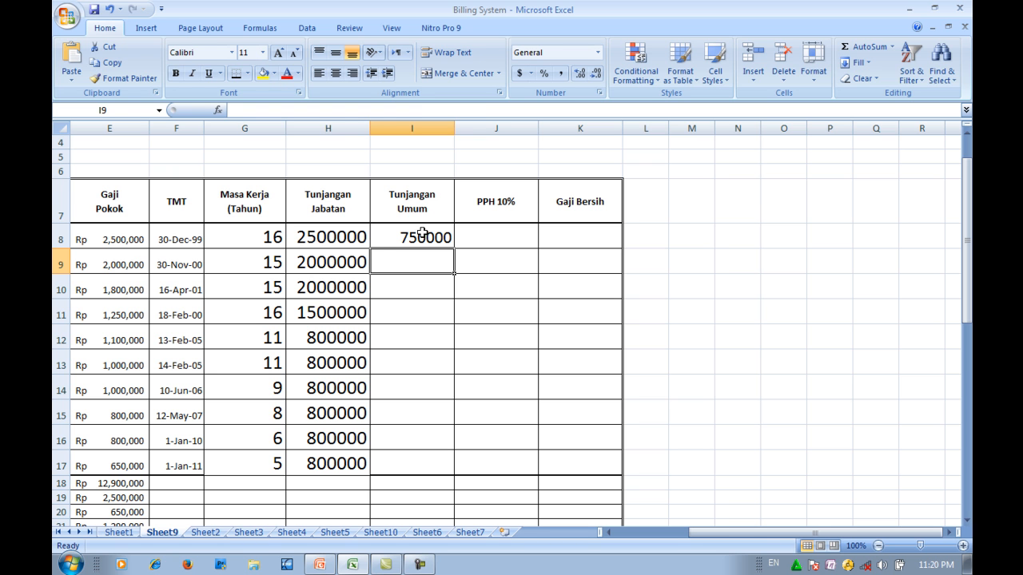
- Copy the Tunjangan Umum formula from I8 down through I17
left_click(419, 236)
double_click(418, 236)
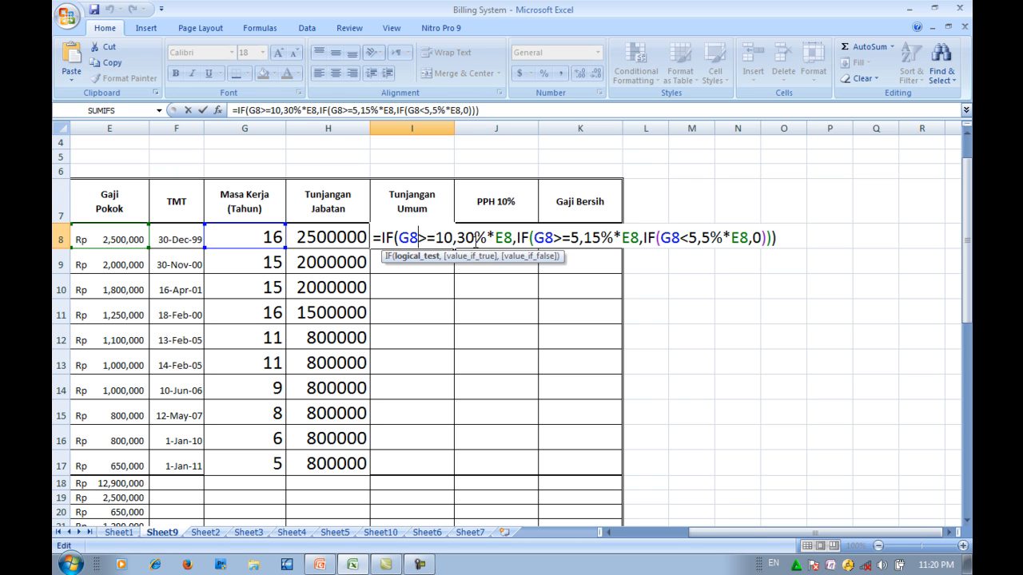
key("Return")
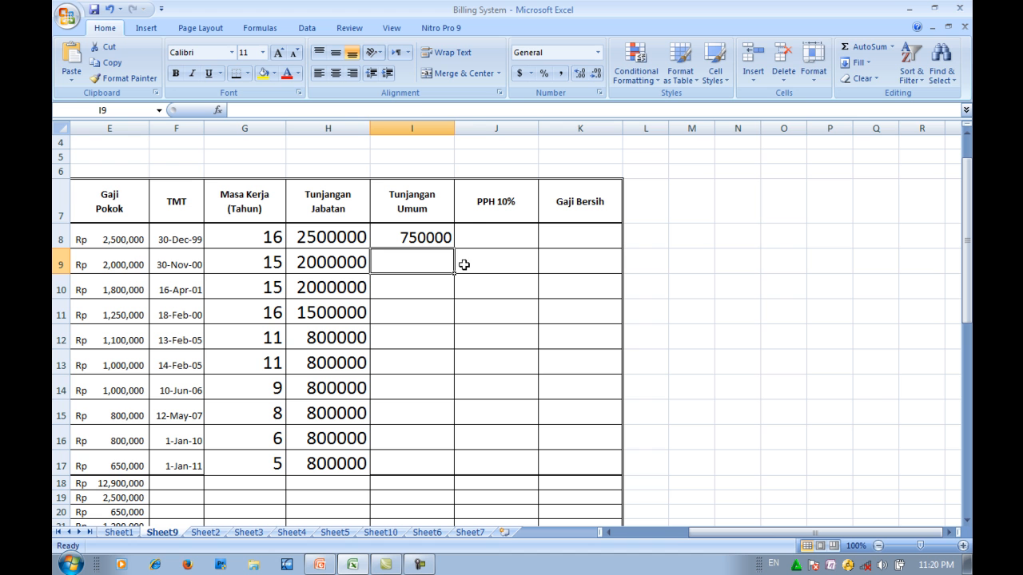
left_click(433, 233)
left_click_drag(452, 250, 446, 473)
- Check the PPH rule in the notes below the table and set the font size of J8 to 18
scroll(456, 420, "down", 3)
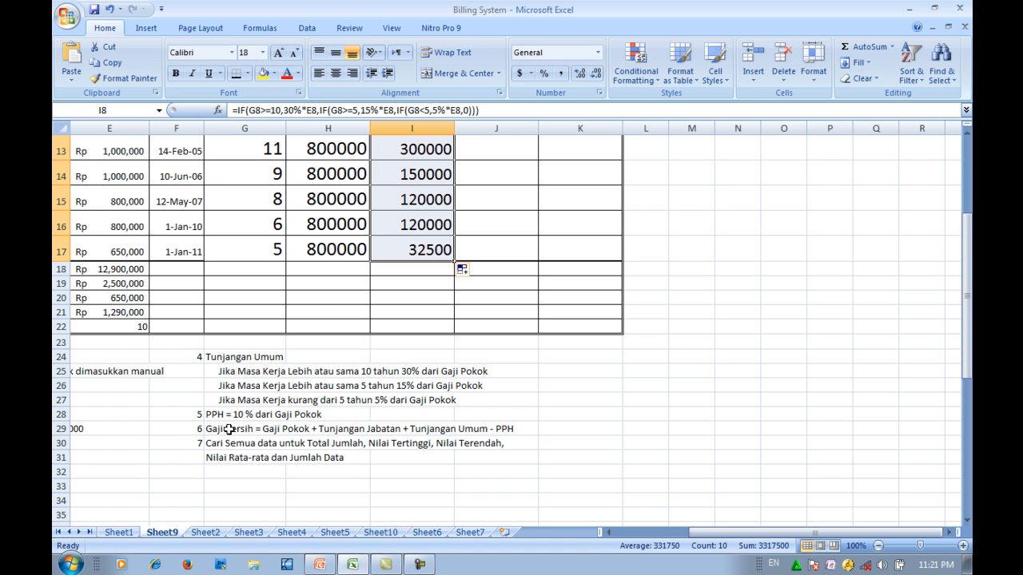
scroll(229, 429, "up", 4)
left_click(470, 280)
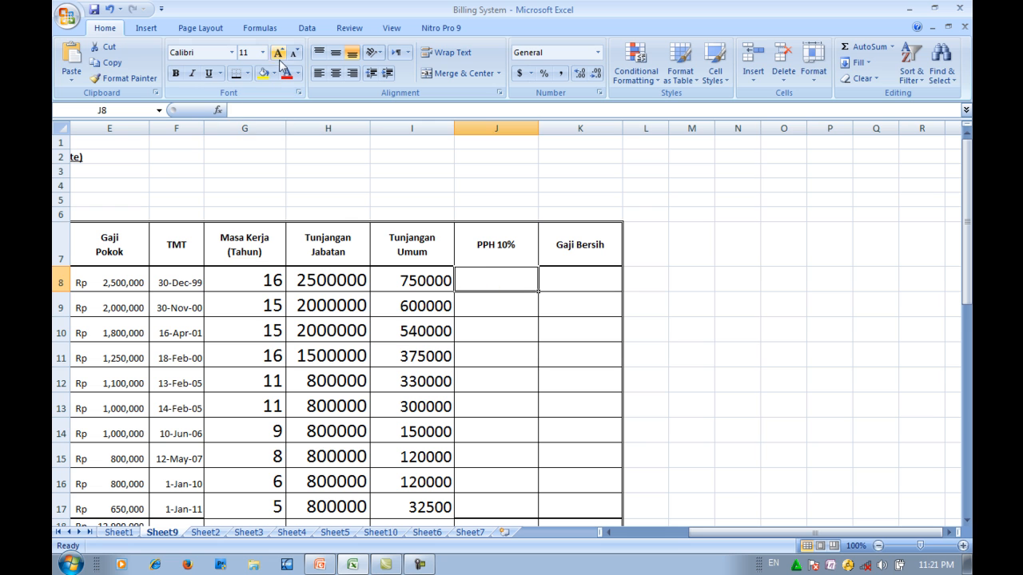
left_click(263, 52)
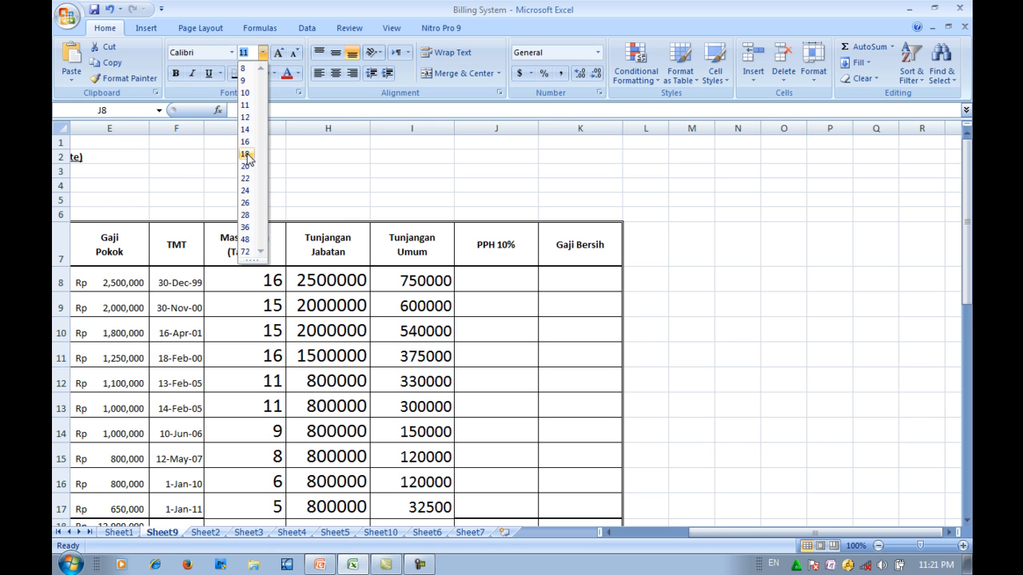
left_click(246, 154)
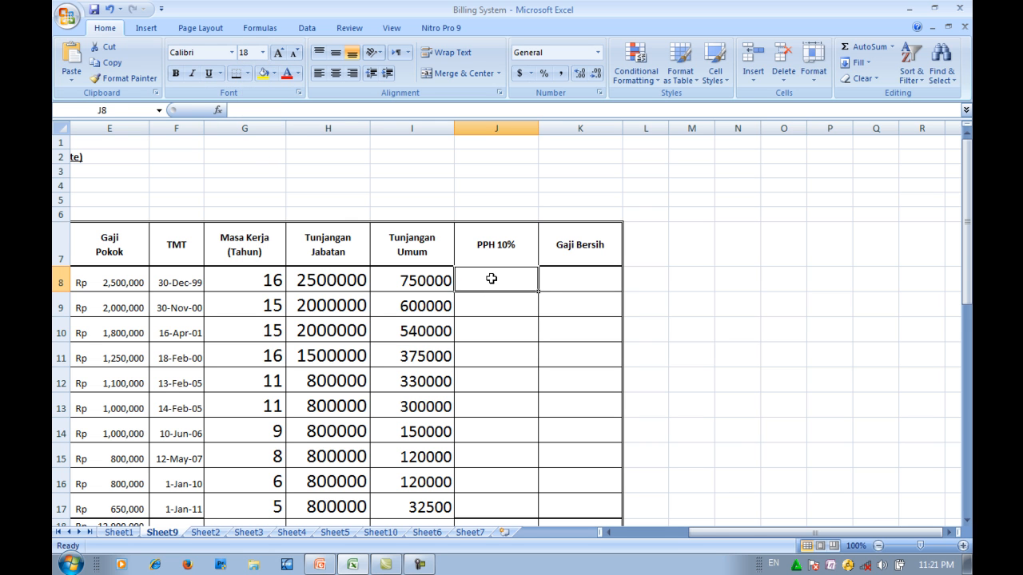
- Calculate PPH 10% in J8 with the formula =10%*E8
type("=10")
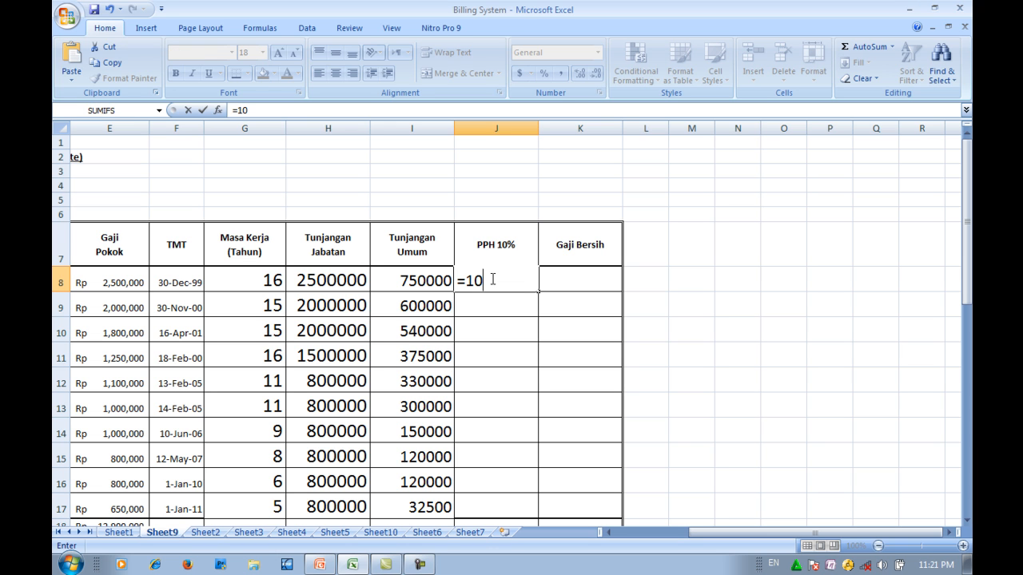
type("%*")
left_click(102, 283)
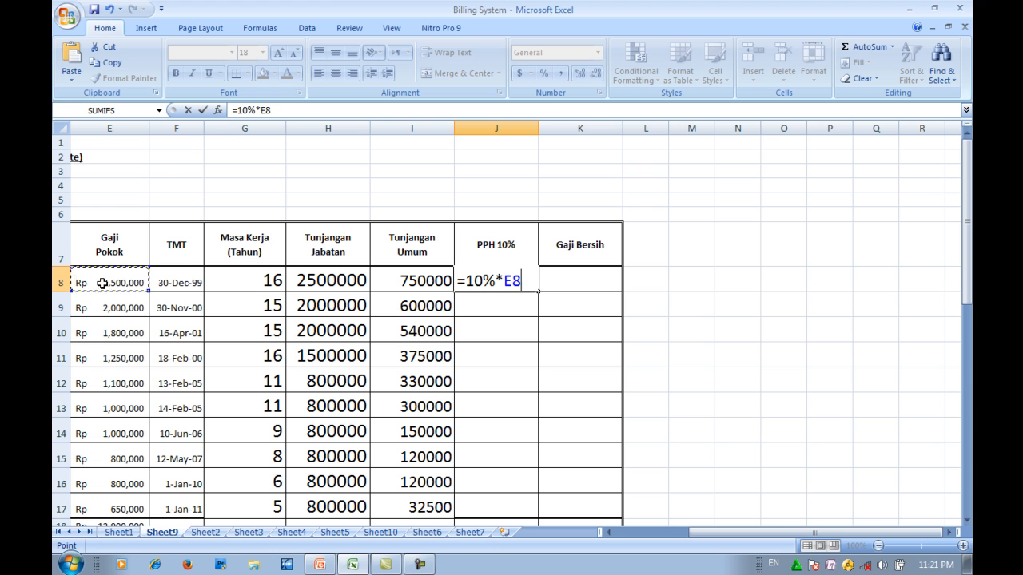
key("Return")
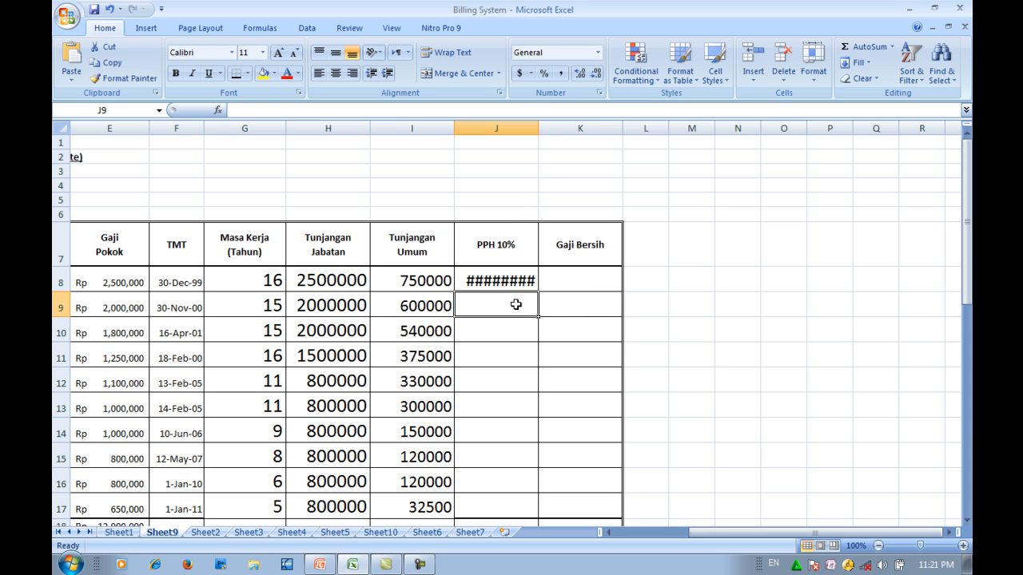
- Widen column J to fit the PPH amounts and copy the J8 formula down through J17
left_click_drag(539, 130, 565, 130)
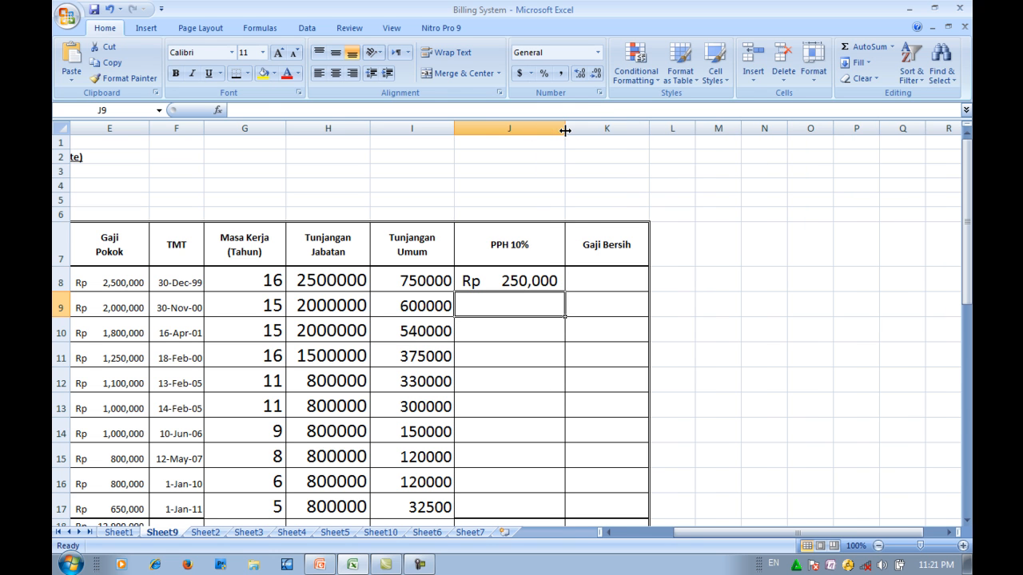
left_click(509, 280)
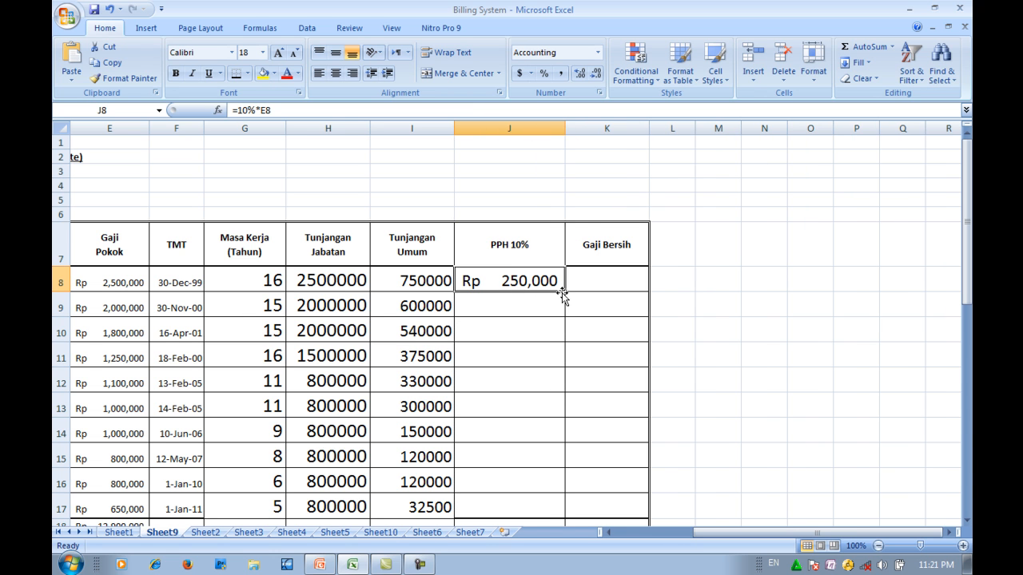
left_click_drag(563, 291, 551, 509)
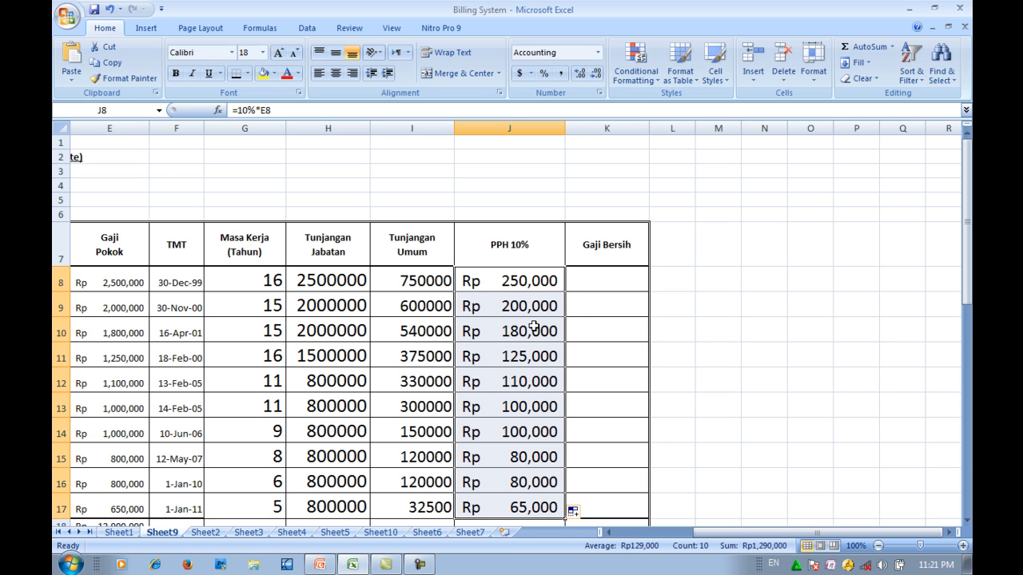
left_click(599, 285)
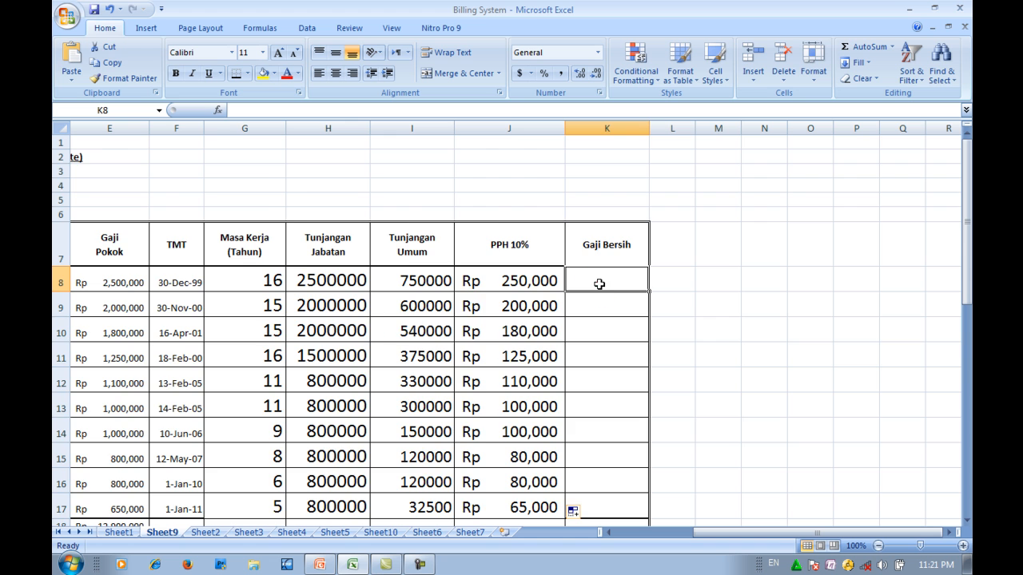
scroll(598, 285, "down", 4)
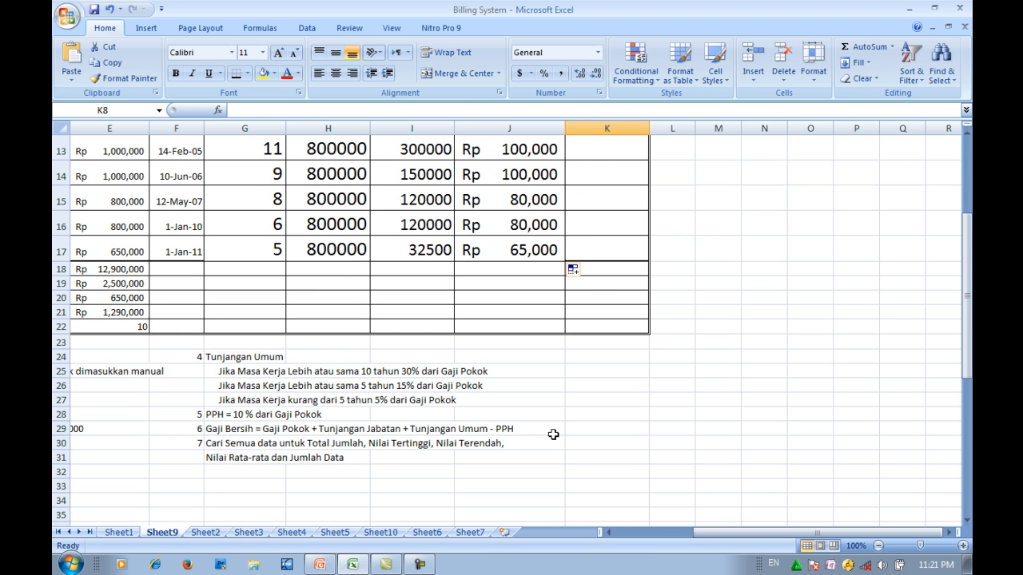
scroll(553, 434, "up", 4)
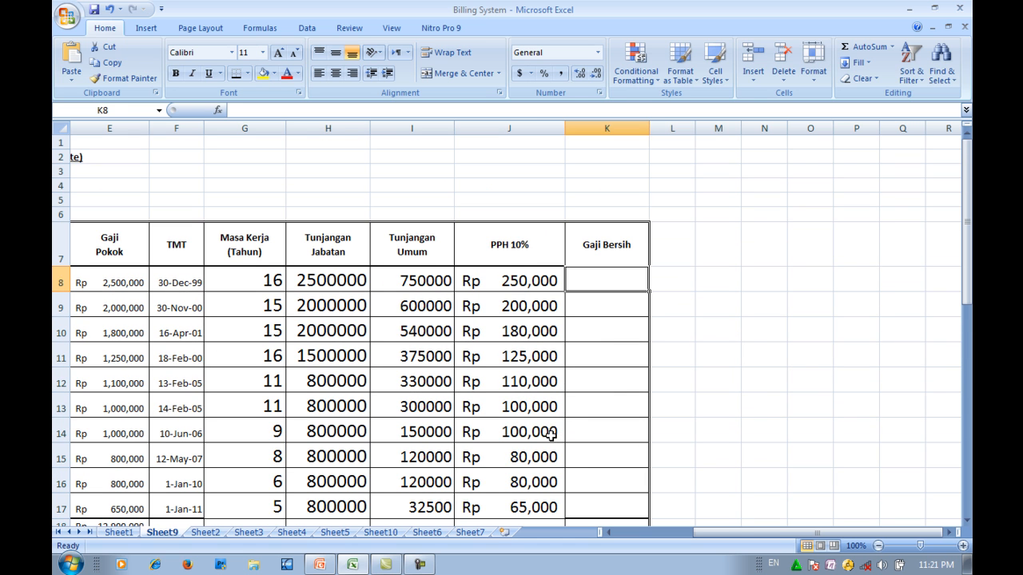
type("=")
left_click(112, 275)
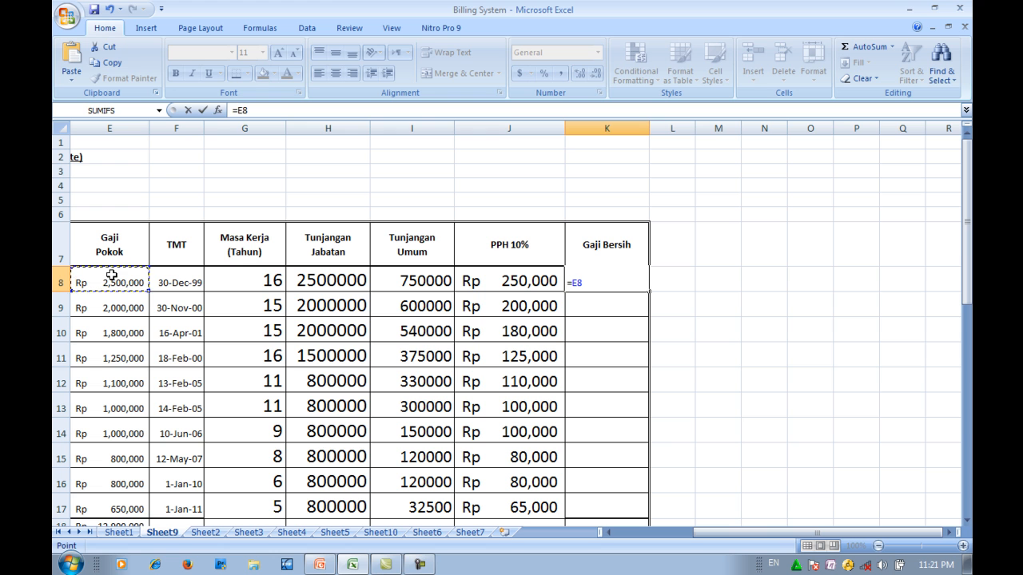
key("Escape")
- Set the font size of Gaji Bersih cell K8 to 18
left_click(597, 280)
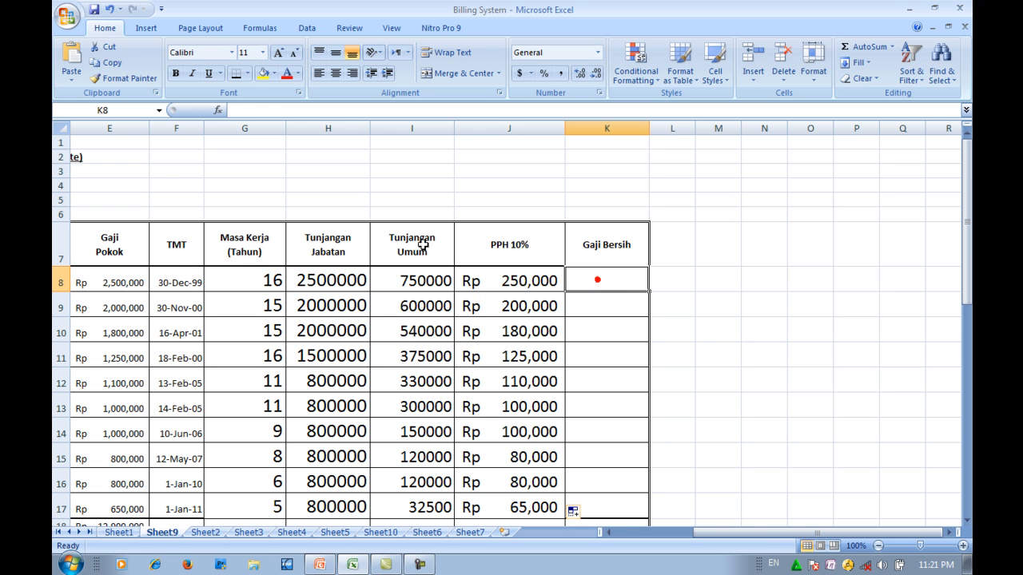
left_click(263, 52)
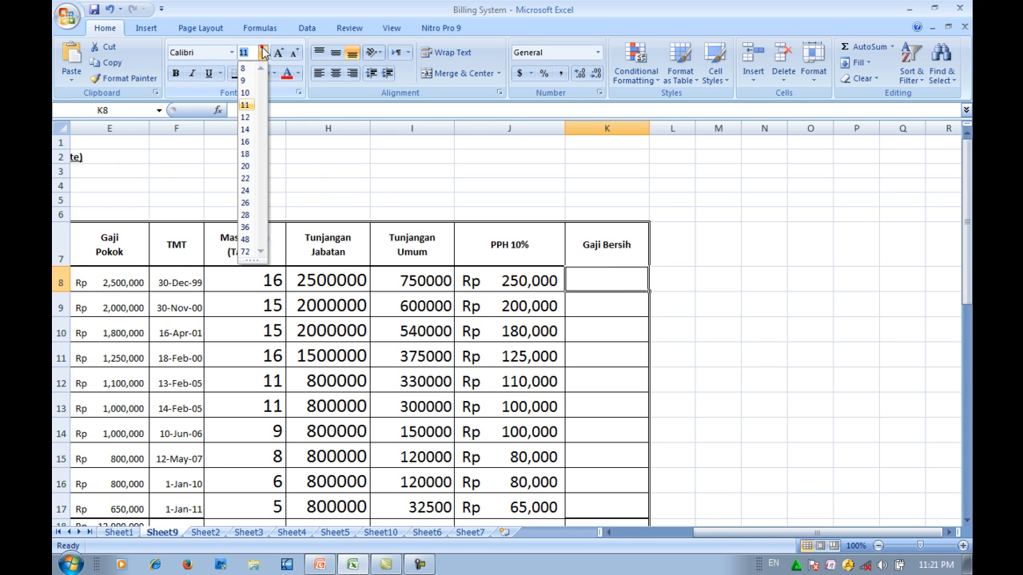
left_click(249, 151)
- Calculate the net salary in K8 with the formula =E8+H8+I8-J8
type("=")
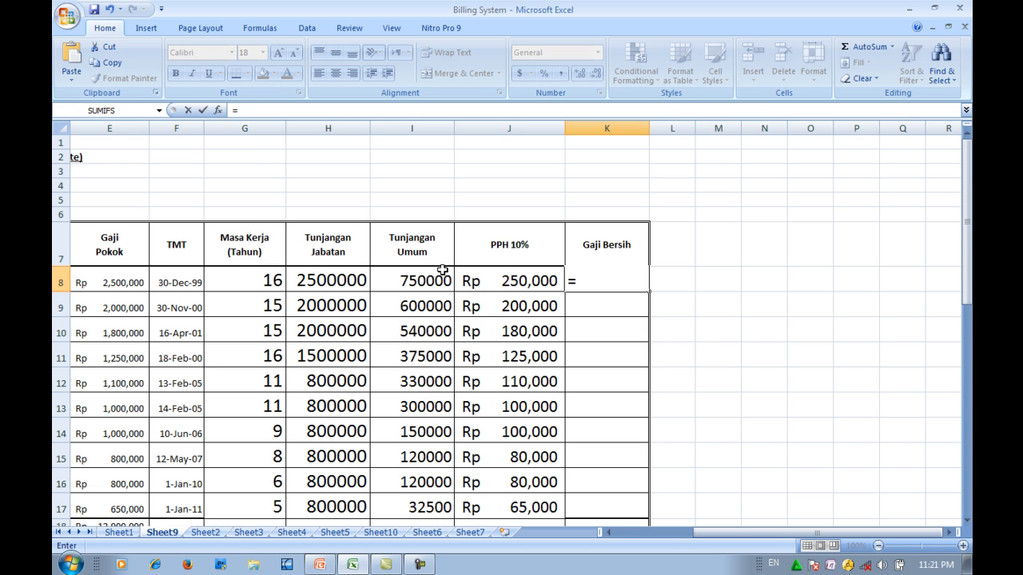
left_click(119, 282)
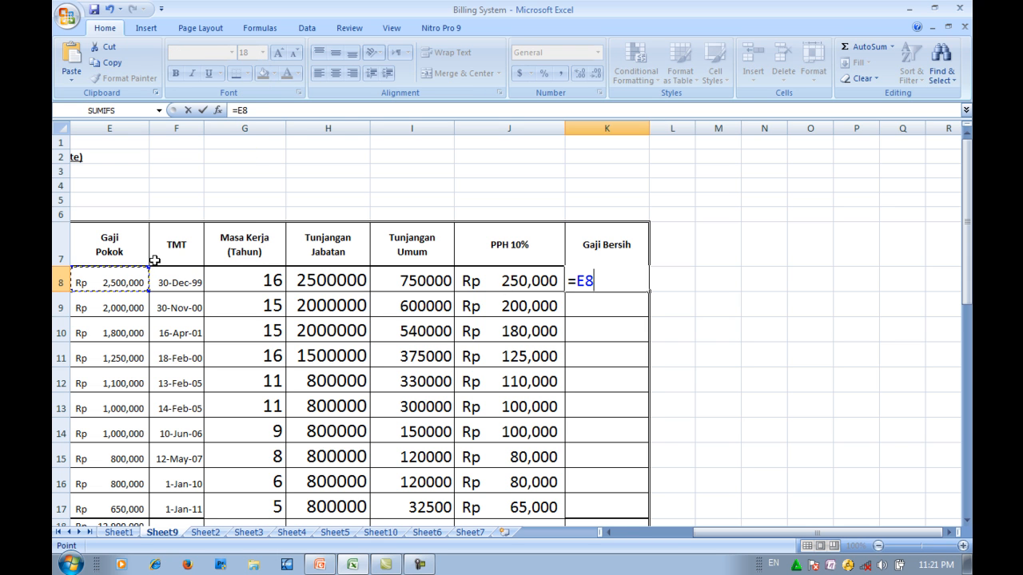
type("+")
left_click(320, 280)
type("+")
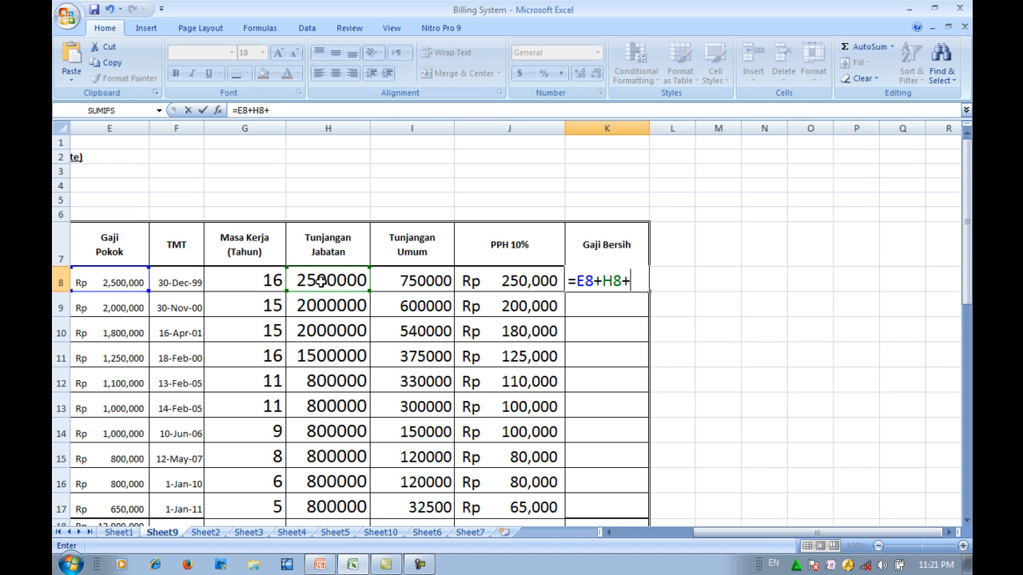
left_click(409, 281)
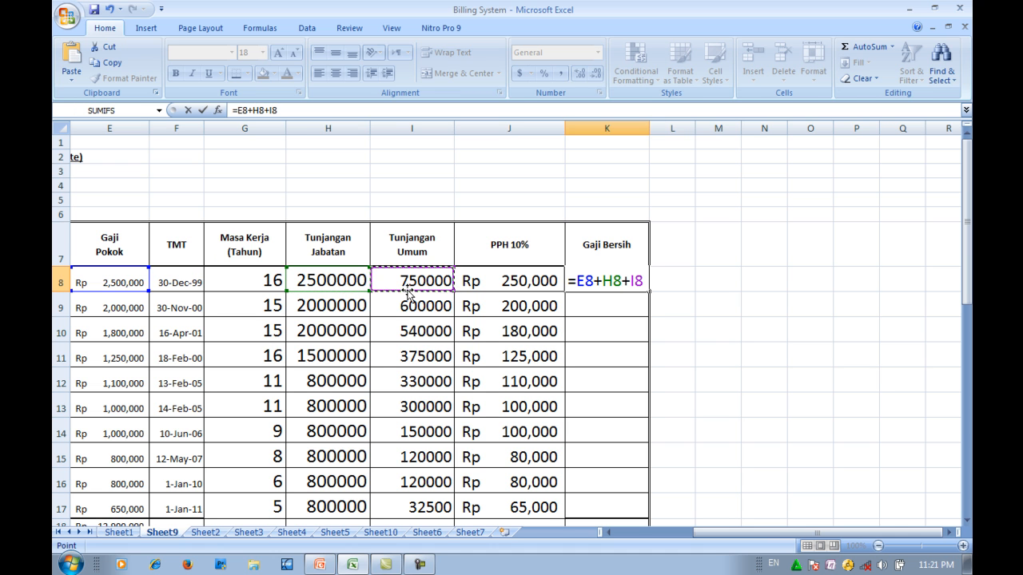
type("-")
left_click(488, 271)
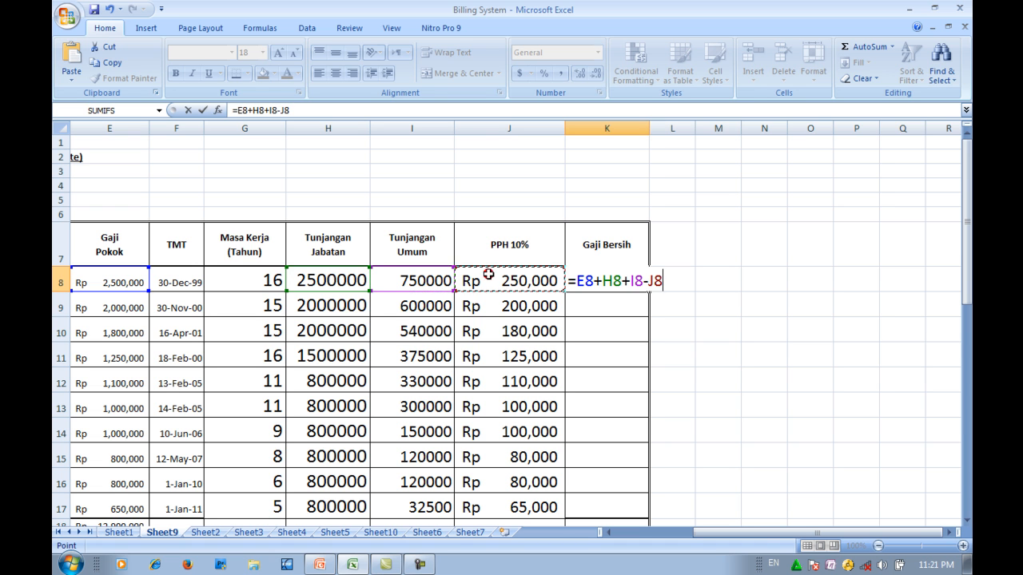
key("Return")
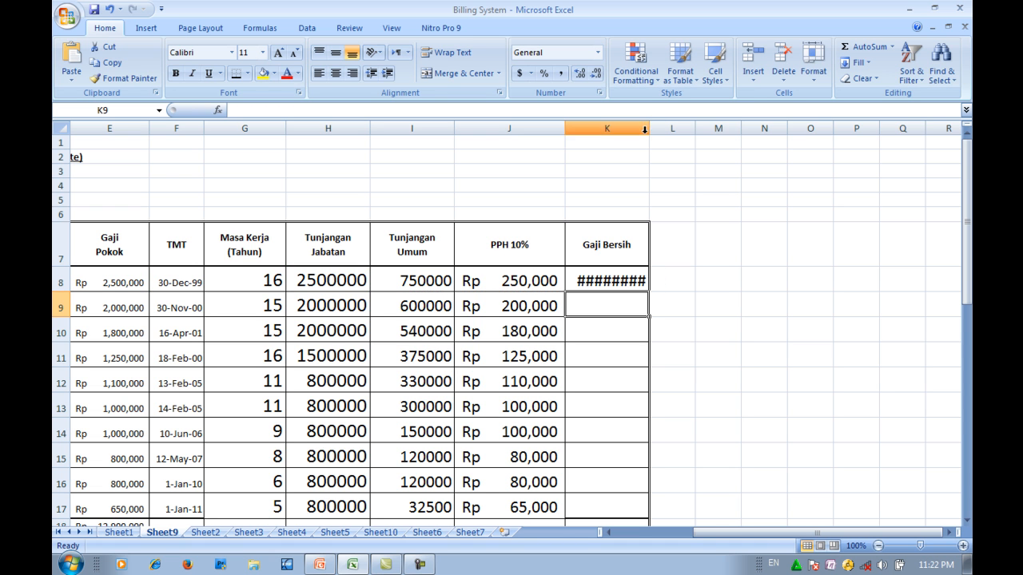
- Widen column K to fit the Gaji Bersih amounts and copy the K8 formula down through K17
left_click_drag(648, 128, 683, 134)
left_click(628, 272)
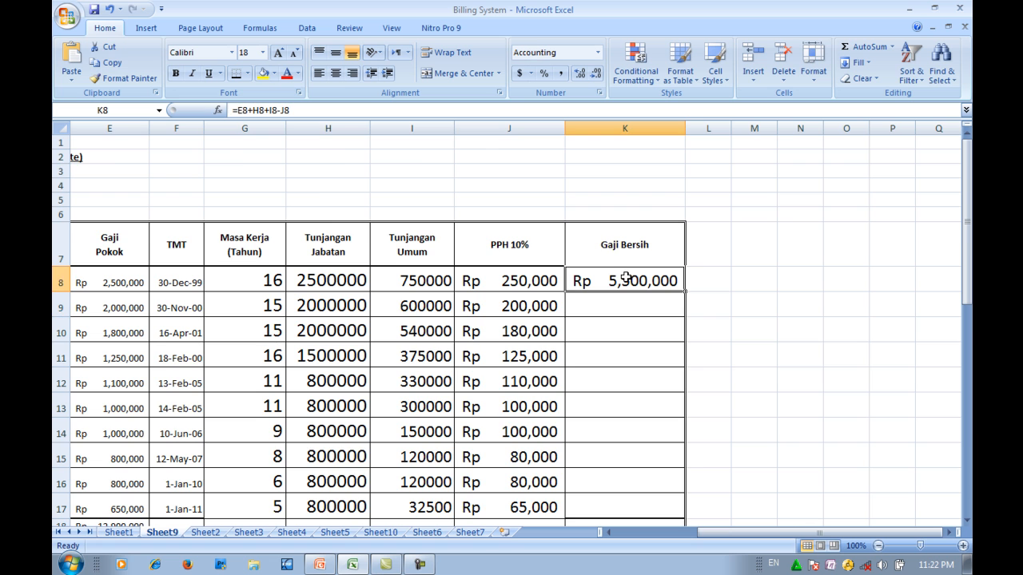
scroll(631, 264, "down", 2)
left_click_drag(685, 205, 690, 422)
left_click(799, 334)
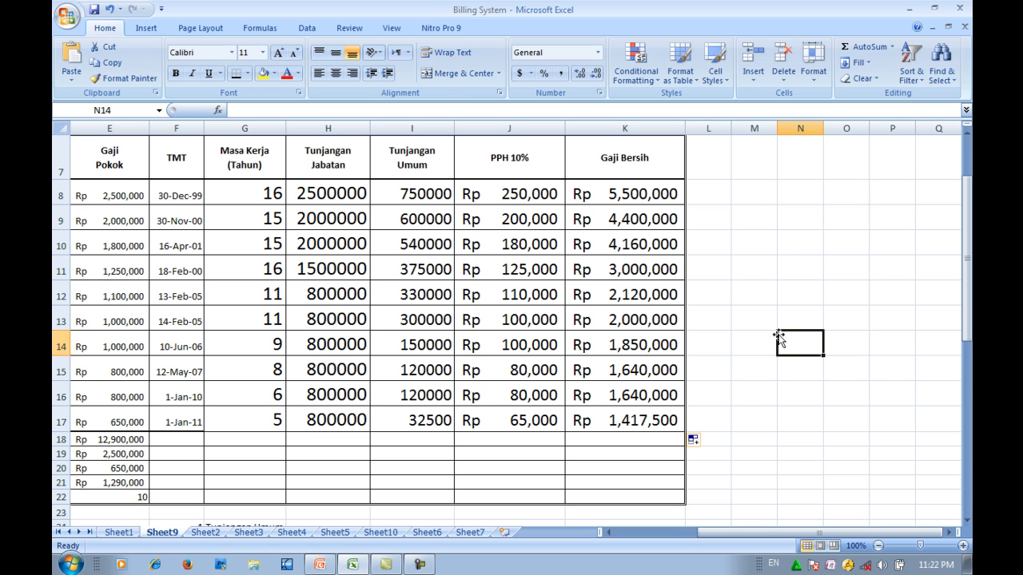
- Check the notes below the table for the summary calculations required in rows 18 to 22
scroll(779, 338, "down", 1)
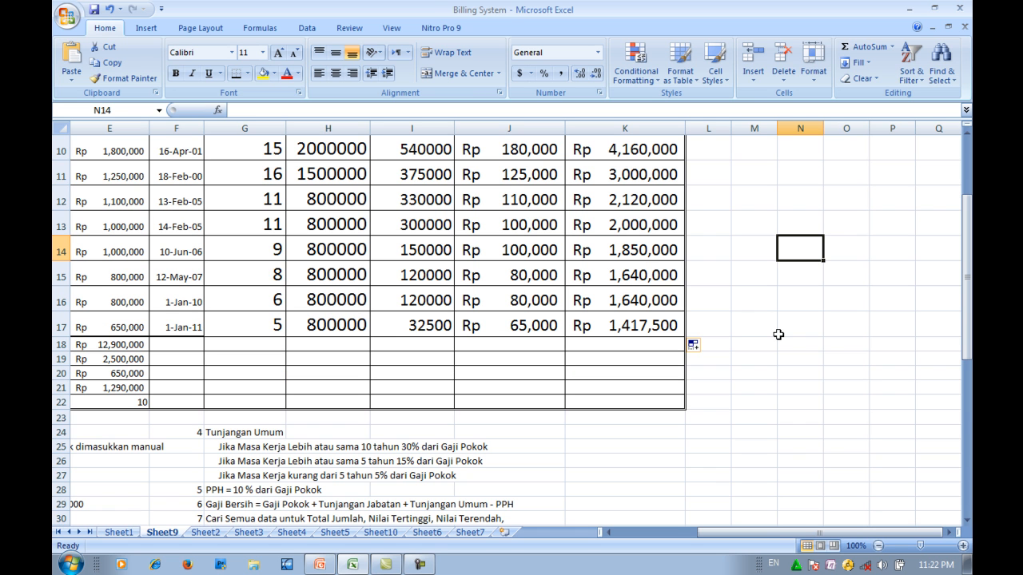
scroll(778, 334, "up", 2)
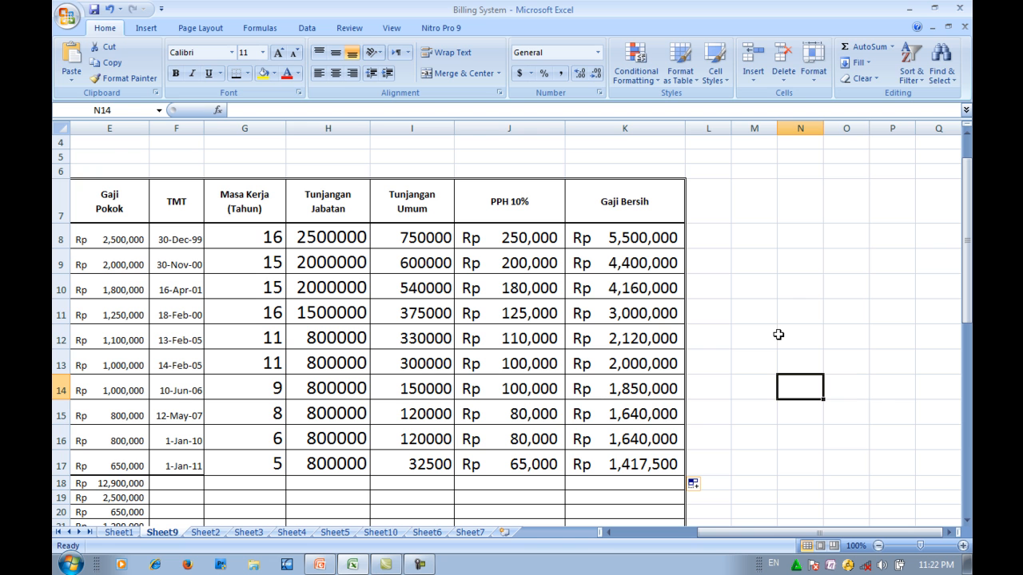
scroll(779, 334, "down", 2)
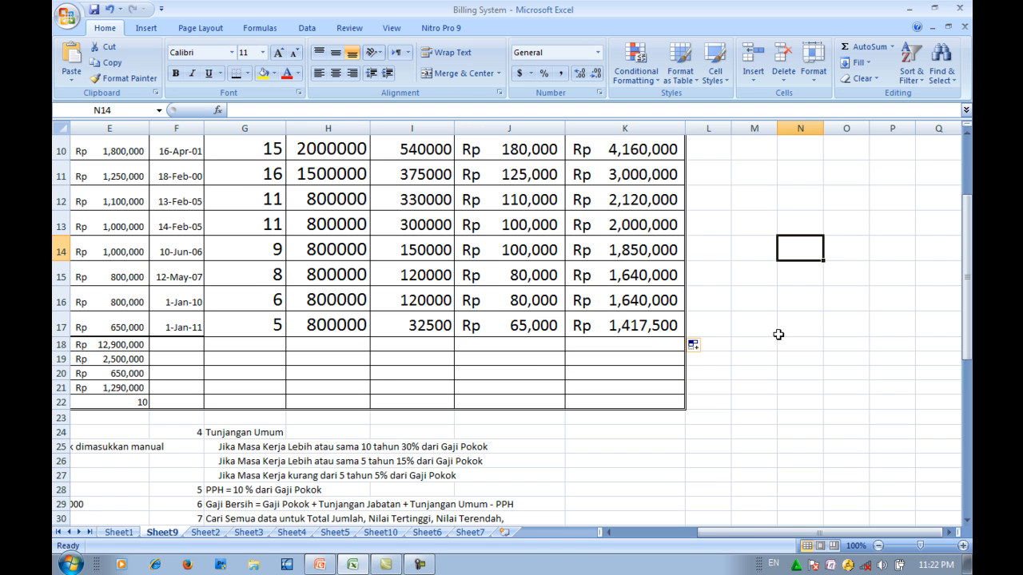
scroll(512, 319, "down", 1)
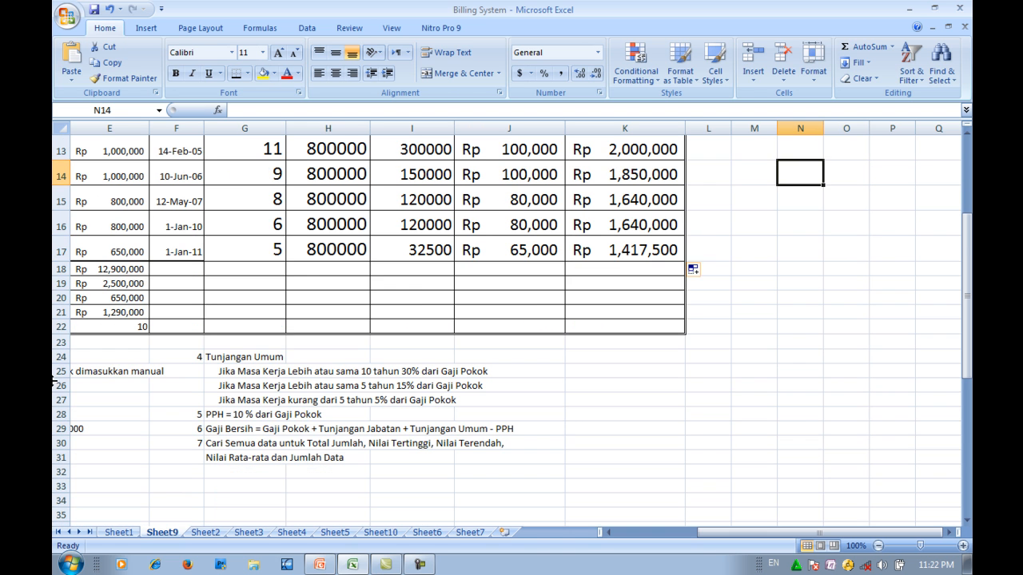
- Set the font size of the Tunjangan Jabatan summary cells H18:H22 to 18
left_click_drag(847, 532, 759, 532)
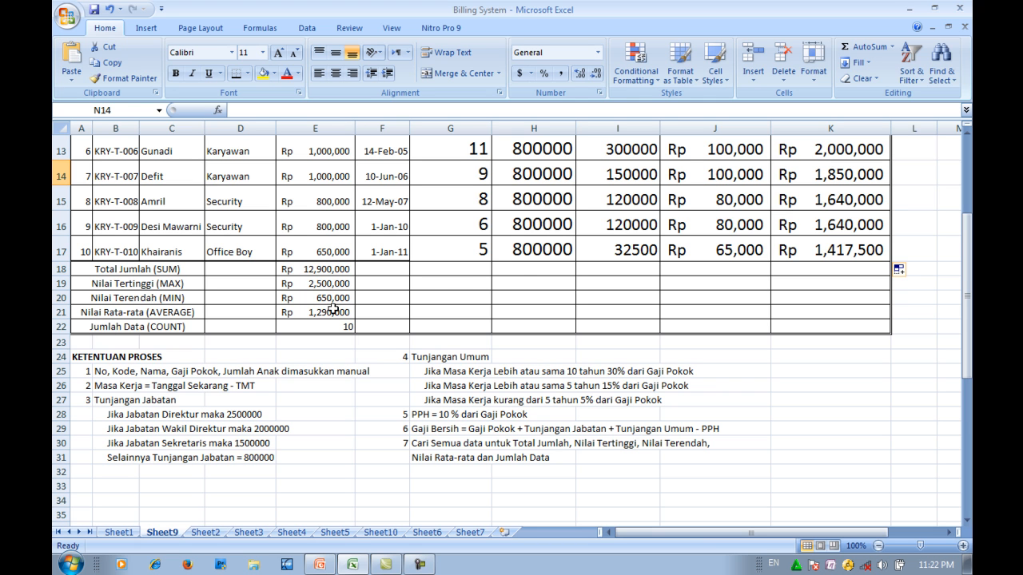
left_click_drag(518, 270, 523, 328)
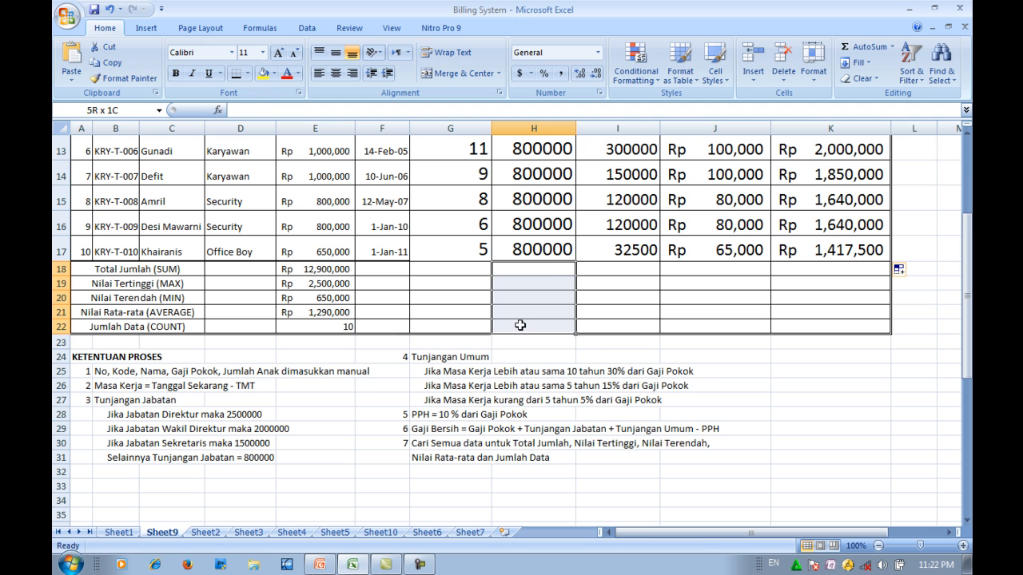
left_click(262, 52)
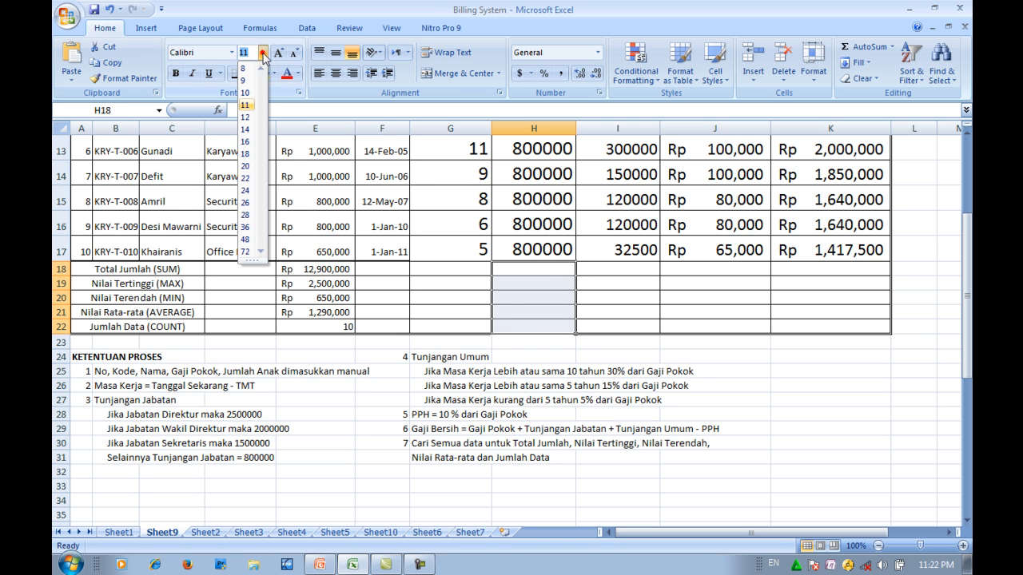
left_click(245, 154)
- Total the Tunjangan Jabatan column in H18 with the formula =SUM(H8:H17)
left_click(534, 272)
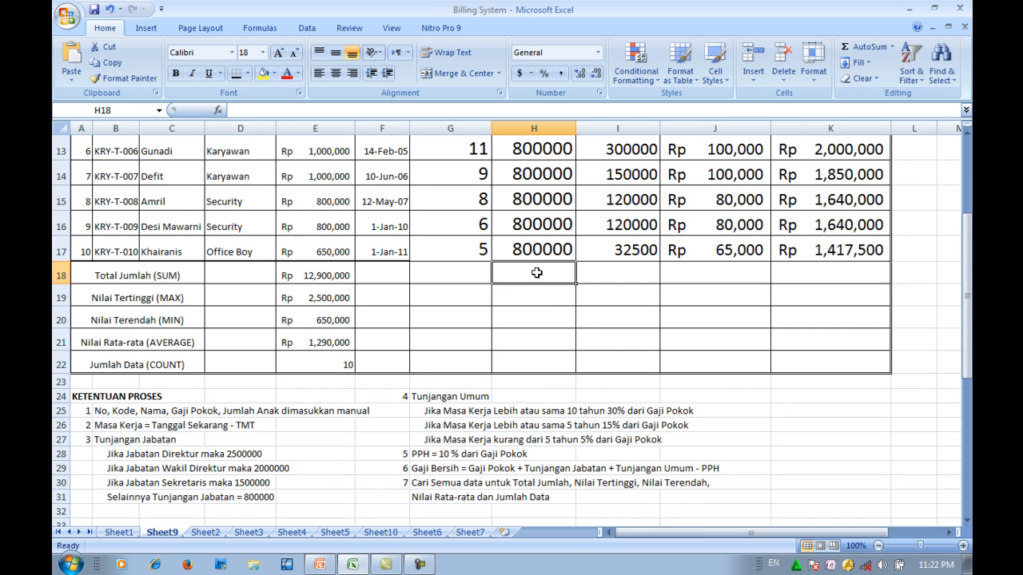
scroll(557, 331, "up", 4)
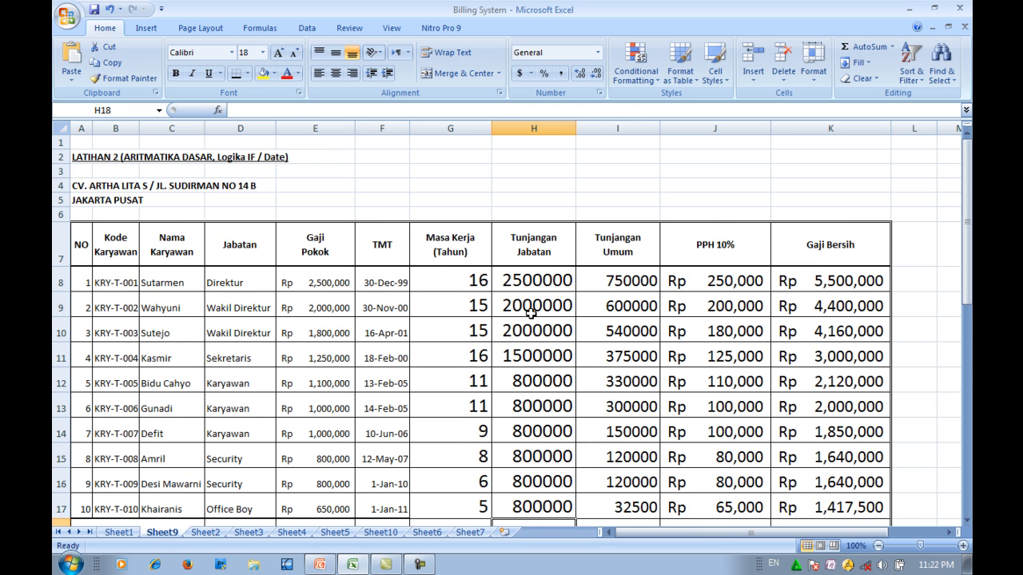
scroll(529, 313, "down", 1)
left_click(523, 238)
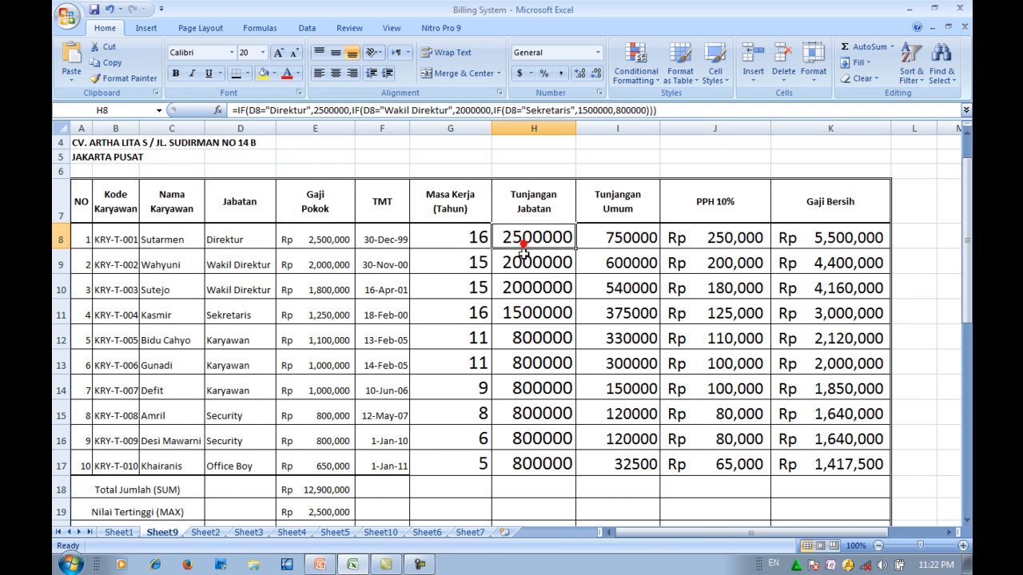
scroll(511, 288, "down", 2)
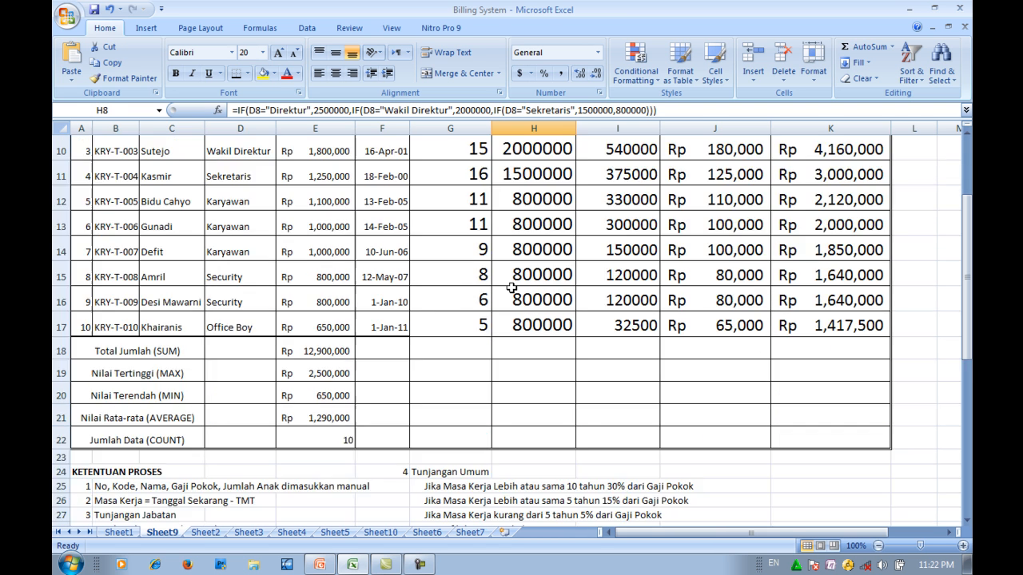
left_click(527, 331)
left_click(530, 345)
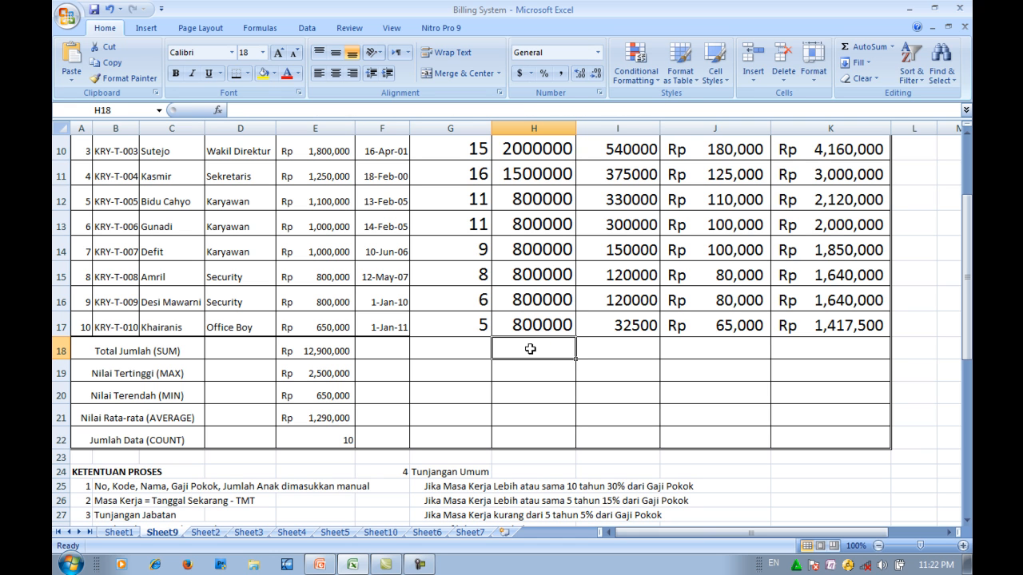
type("=SUM(")
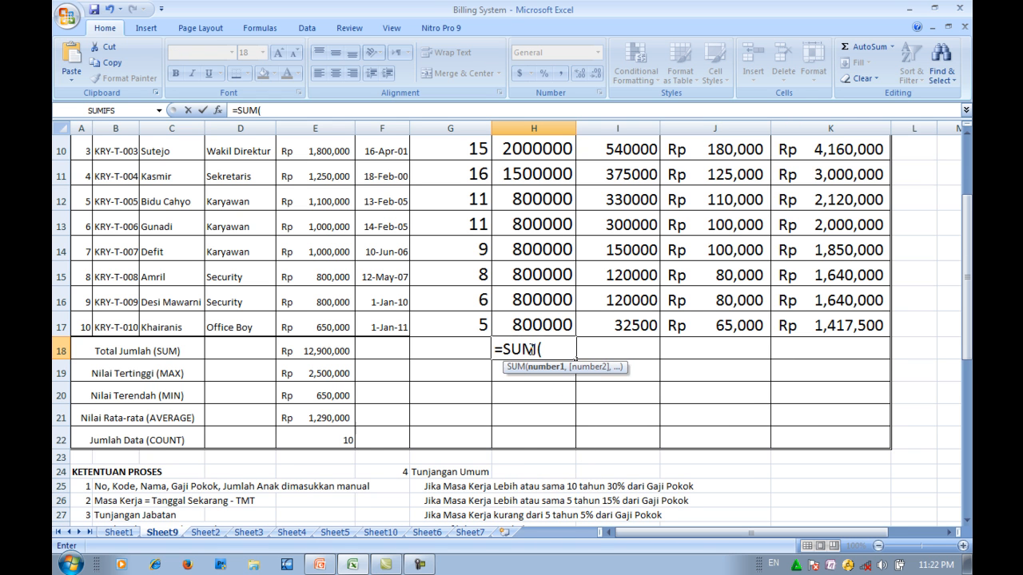
scroll(530, 345, "up", 2)
left_click(532, 237)
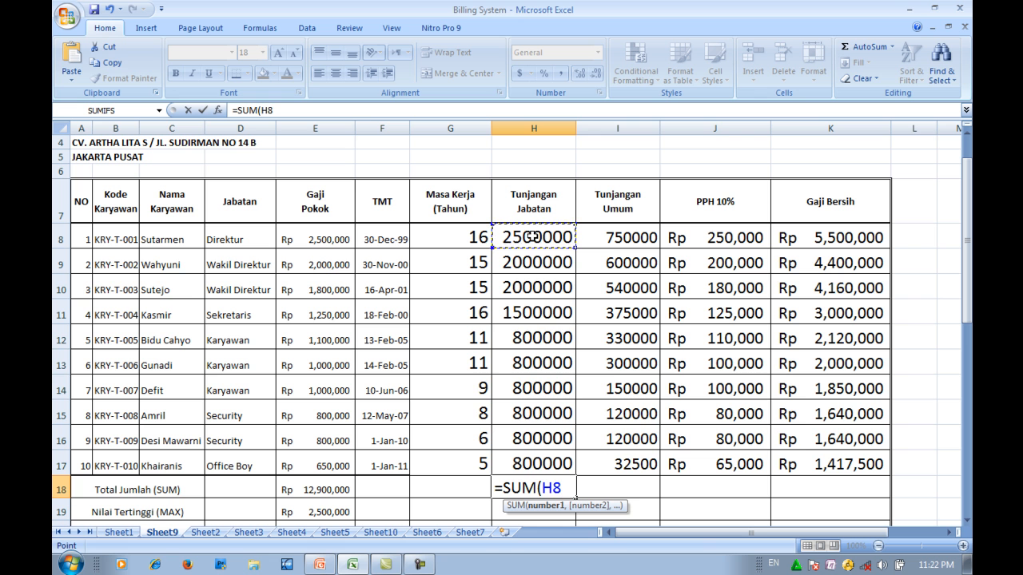
left_click_drag(532, 237, 521, 462)
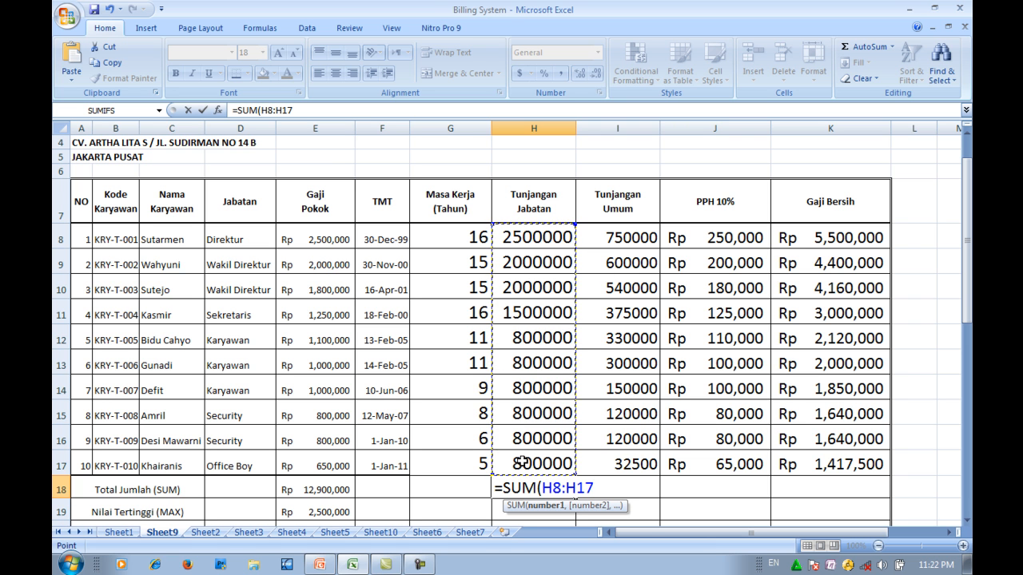
scroll(521, 462, "down", 2)
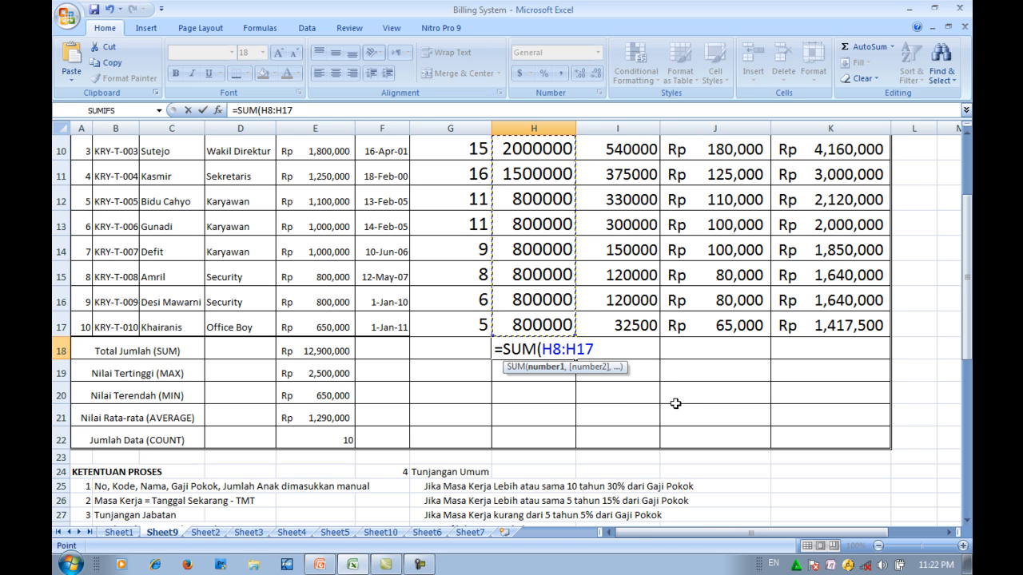
type(")")
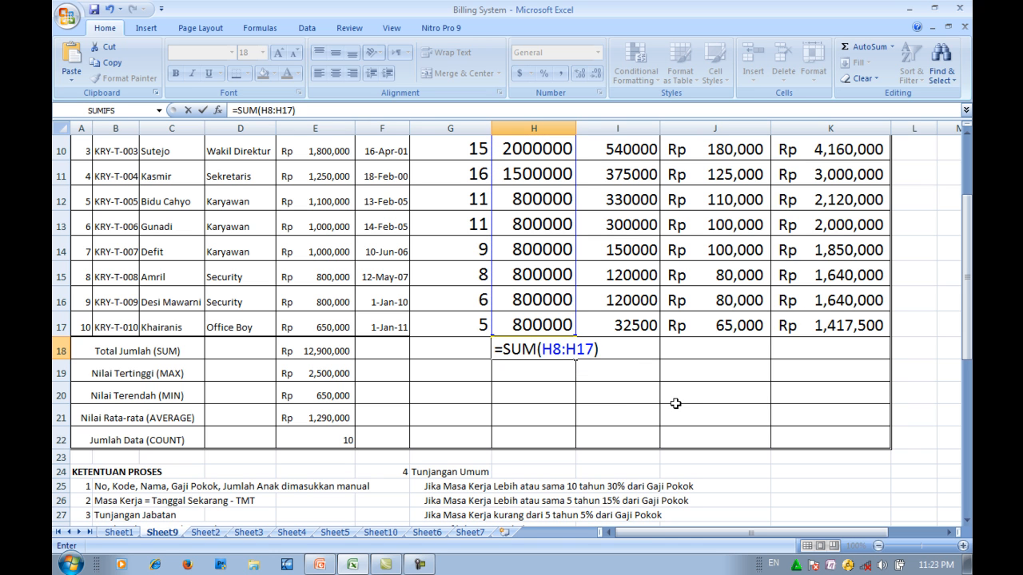
key("Return")
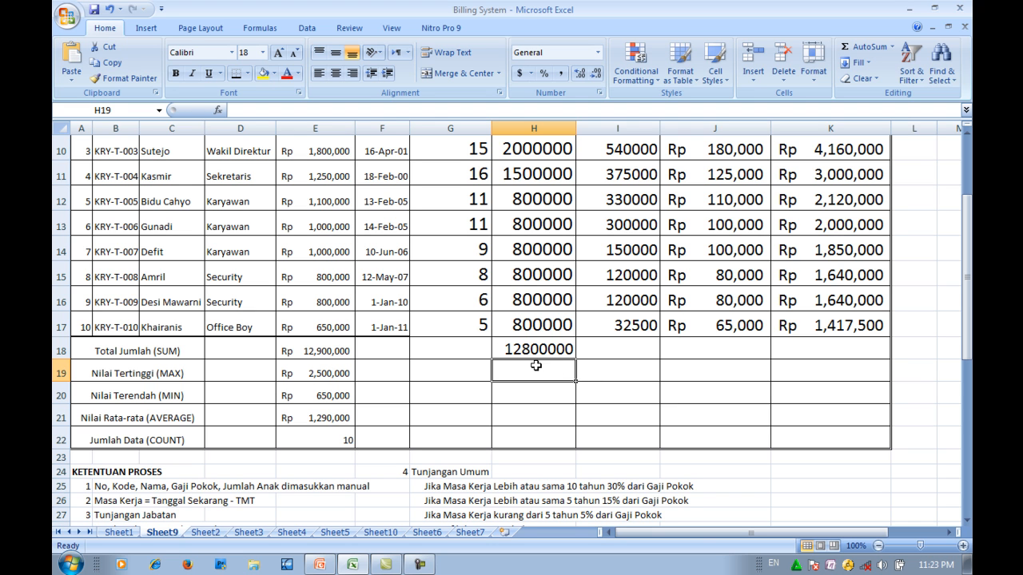
- Find the highest Tunjangan Jabatan in H19 with the formula =max(H8:H17)
type("=max(")
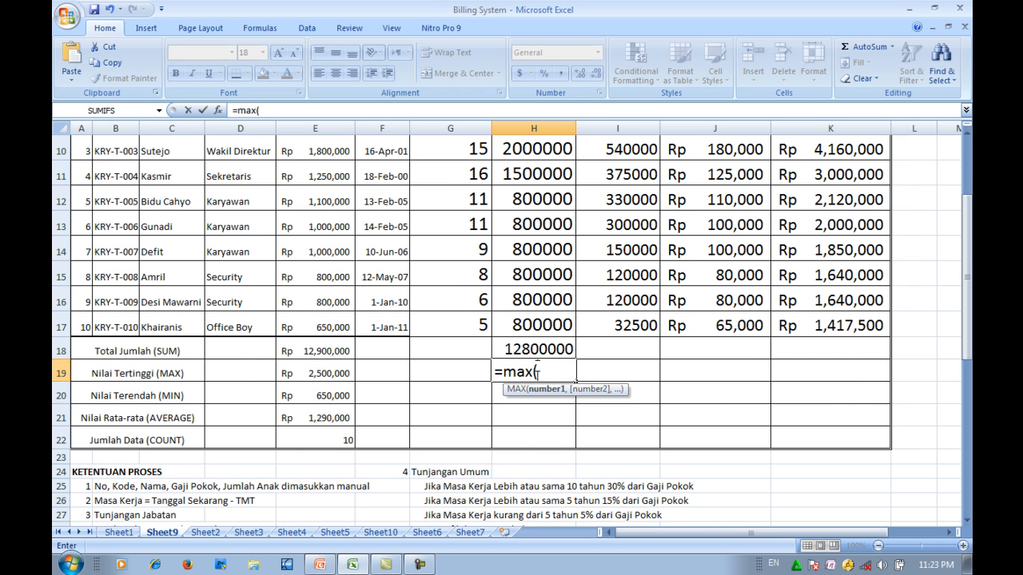
scroll(535, 366, "up", 1)
left_click_drag(521, 192, 533, 415)
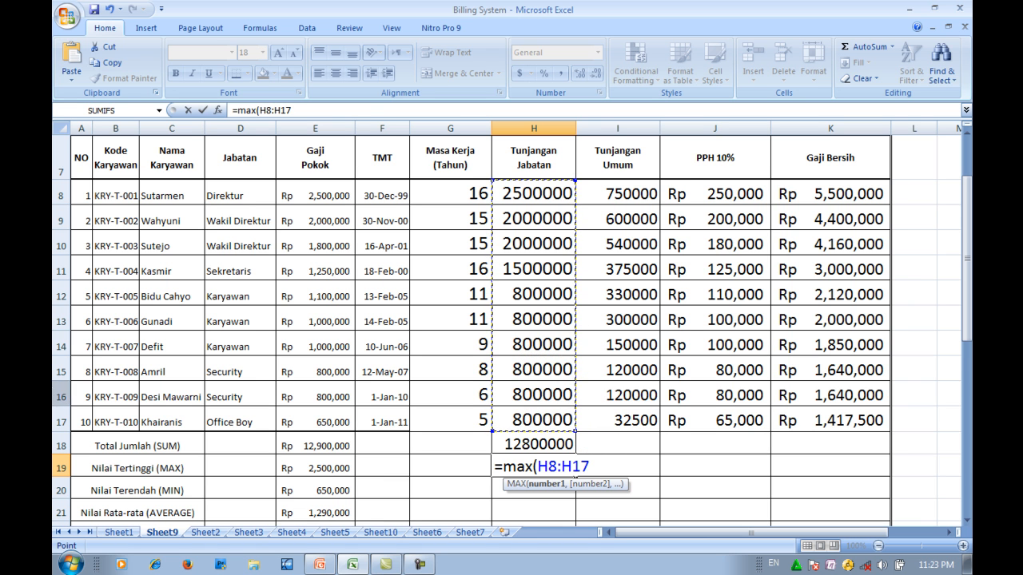
scroll(649, 452, "down", 1)
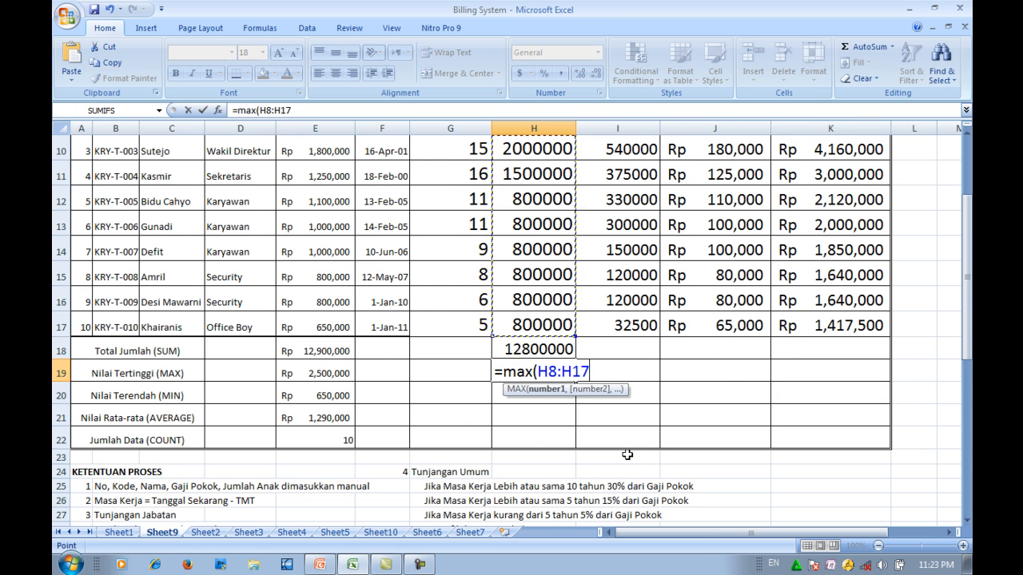
scroll(622, 396, "up", 1)
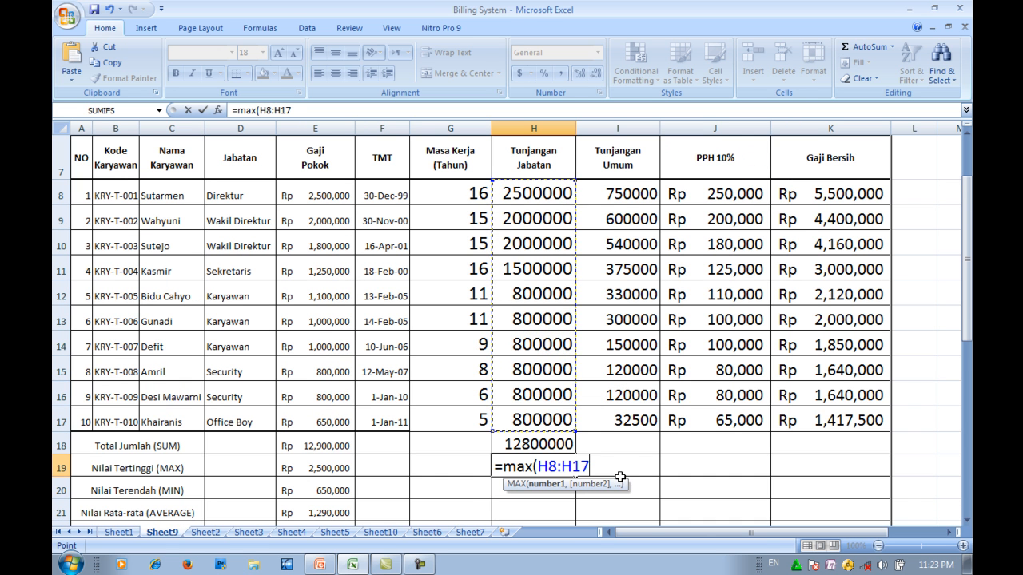
type(")")
key("Return")
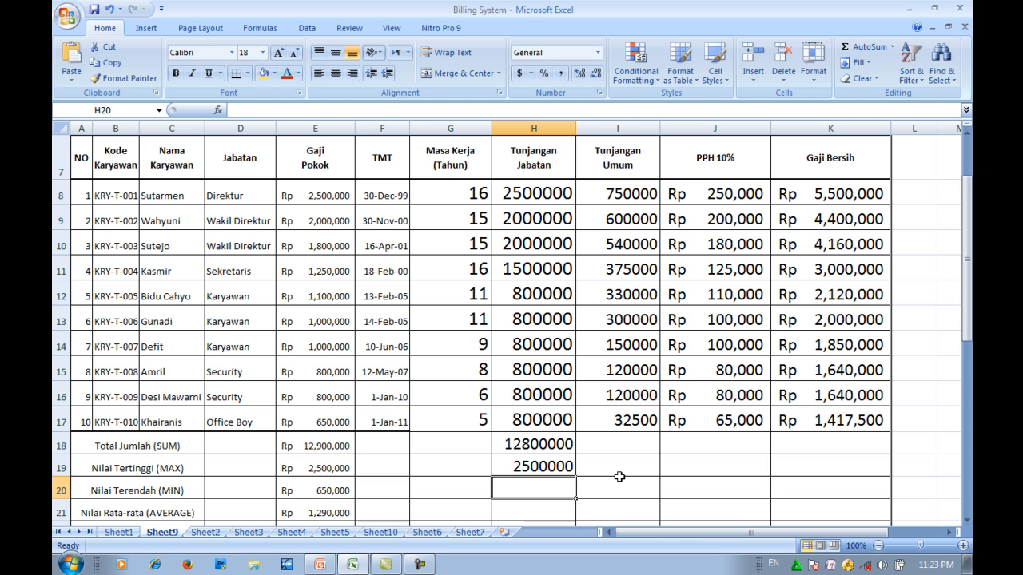
- Find the lowest Tunjangan Jabatan in H20 with the formula =min(H8:H17)
type("=min(")
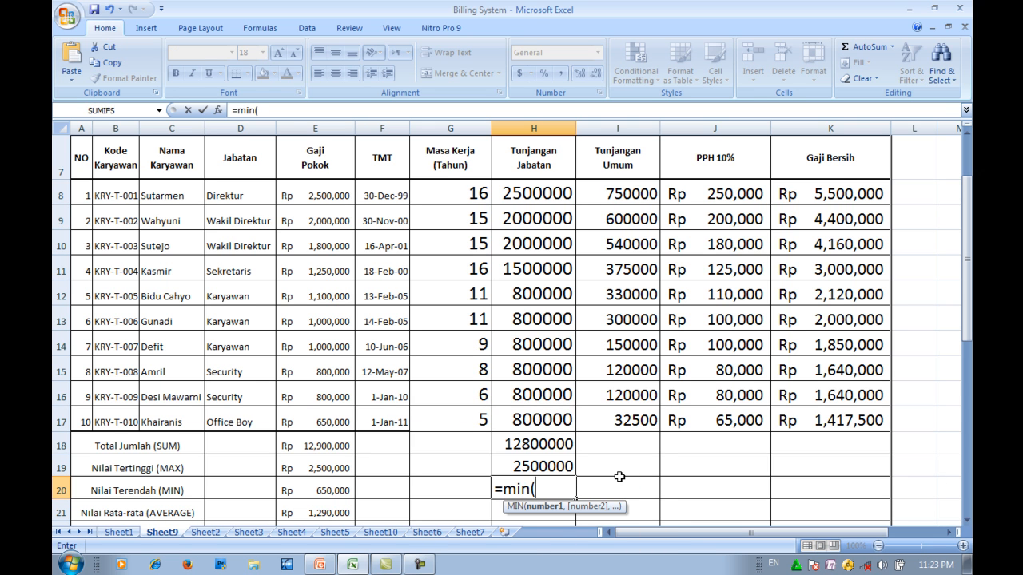
left_click(518, 196)
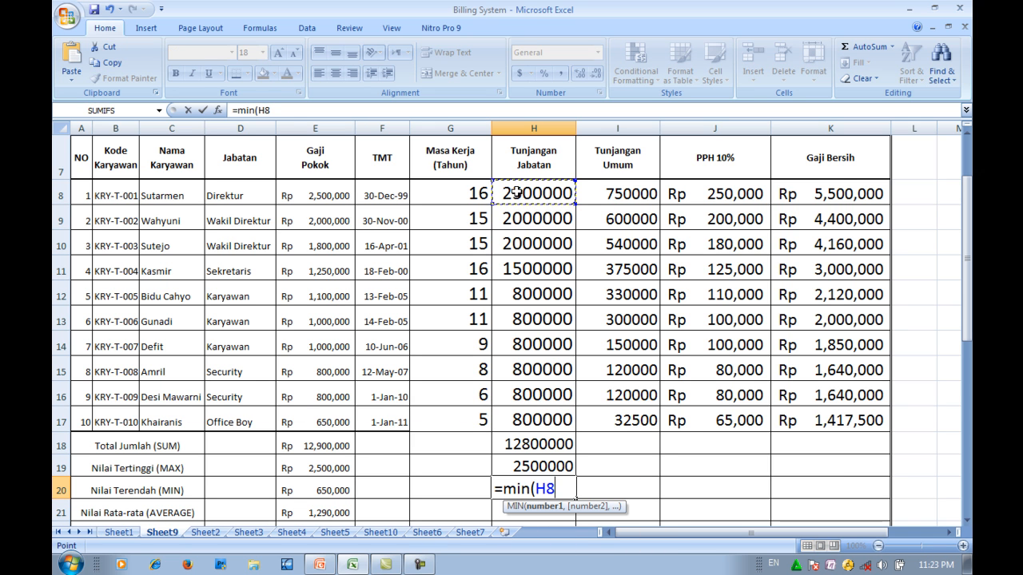
left_click_drag(518, 196, 540, 414)
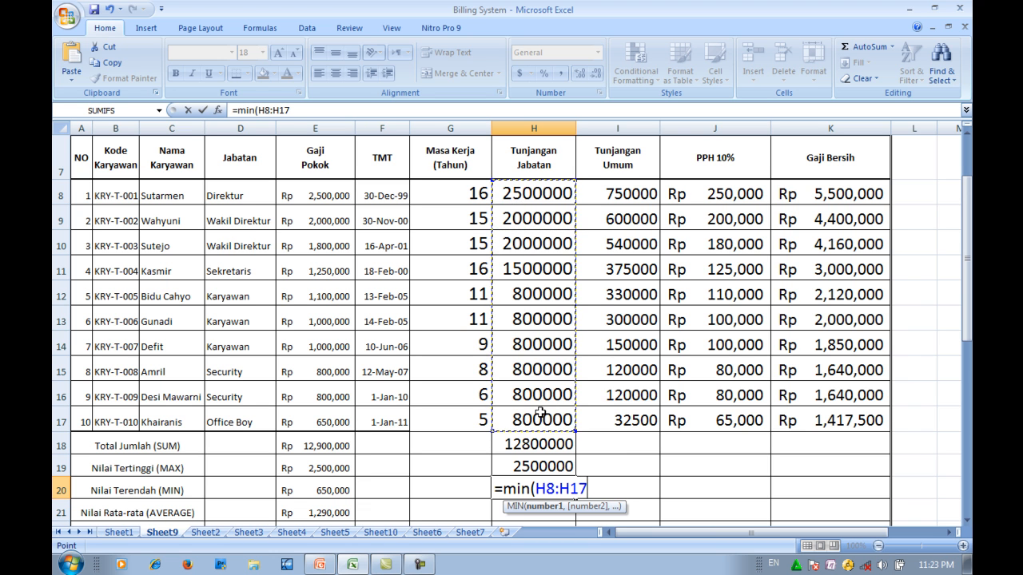
type(")")
key("Return")
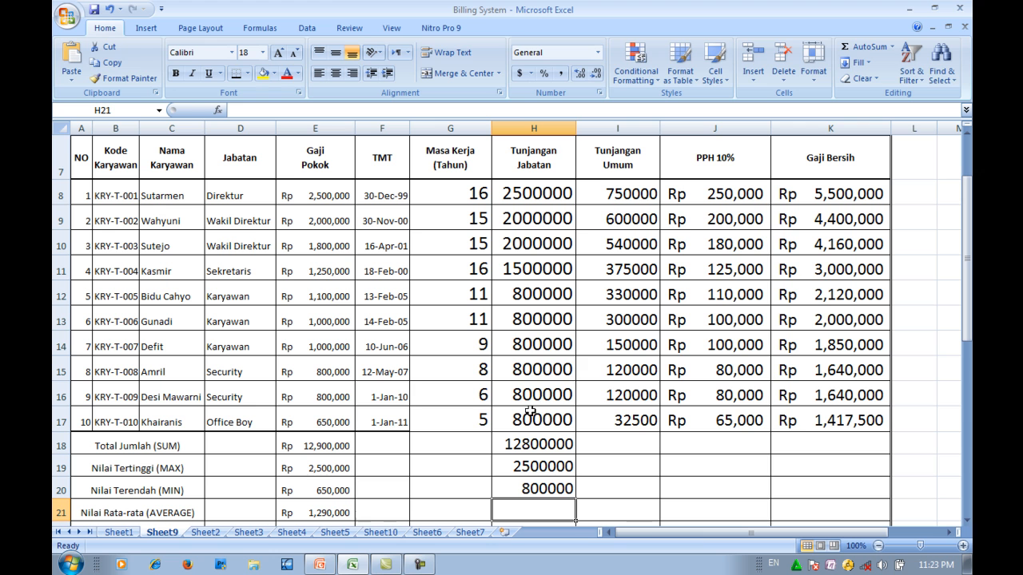
- Calculate the average Tunjangan Jabatan in H21 with the formula =average(H8:H17)
type("=a")
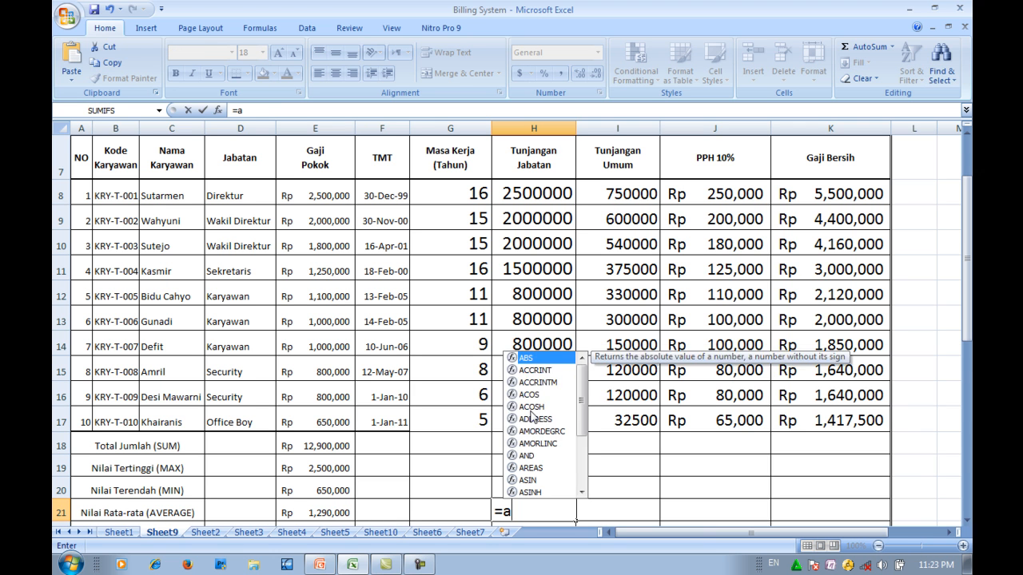
type("verage")
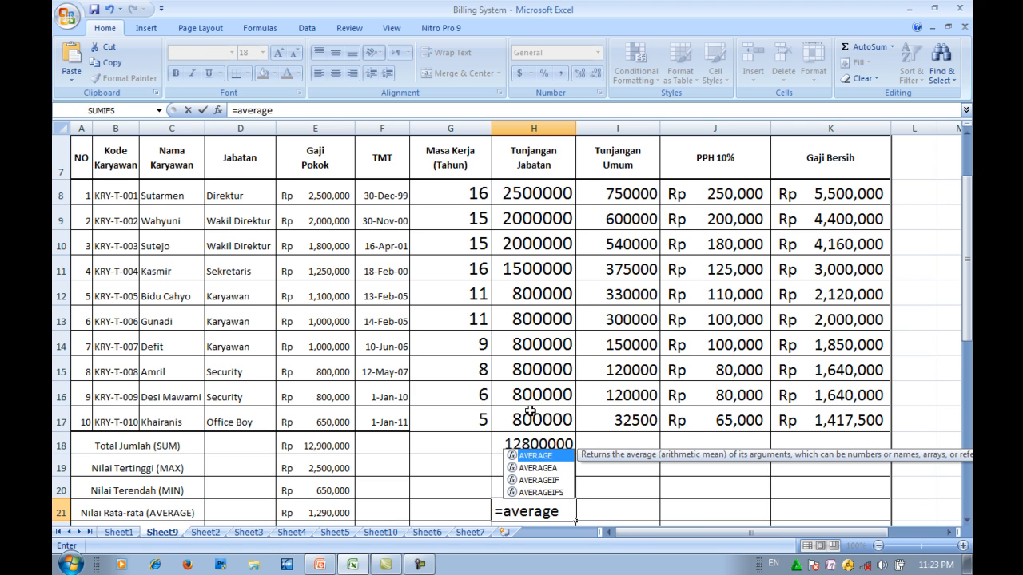
type("(")
left_click_drag(527, 200, 532, 419)
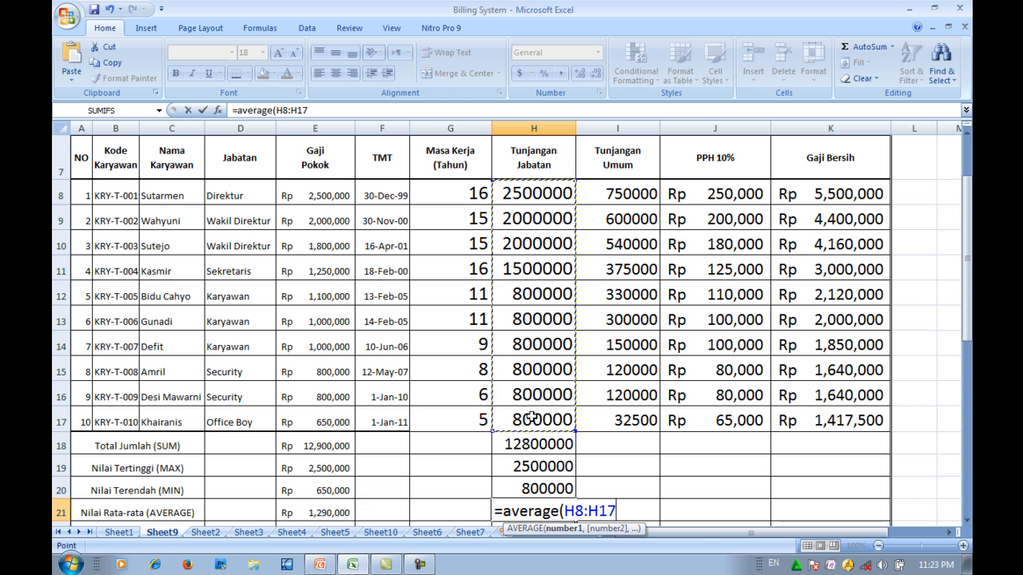
type(")")
key("Return")
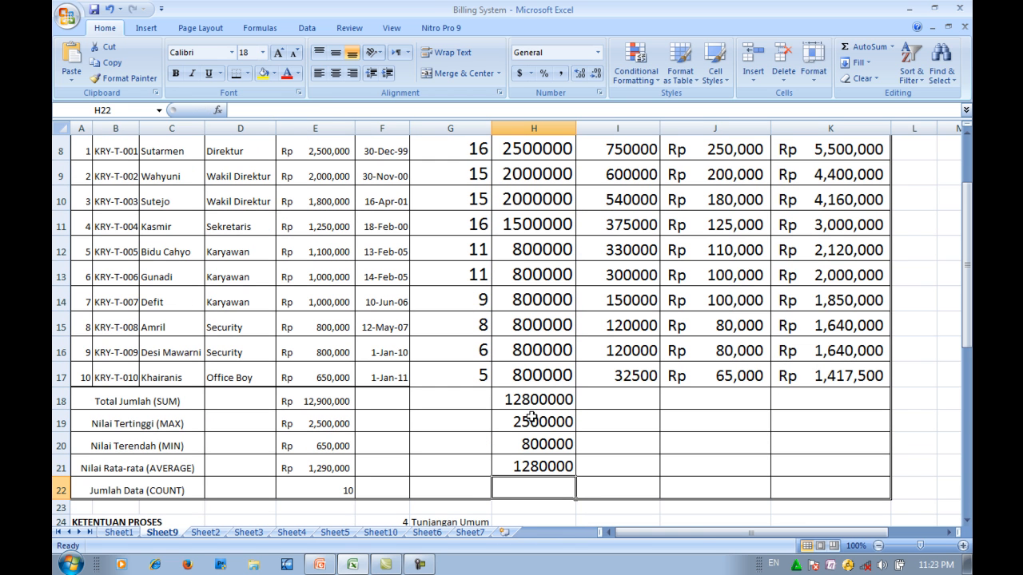
- Count the Tunjangan Jabatan entries in H22 with the formula =count(H8:H17)
type("=coun")
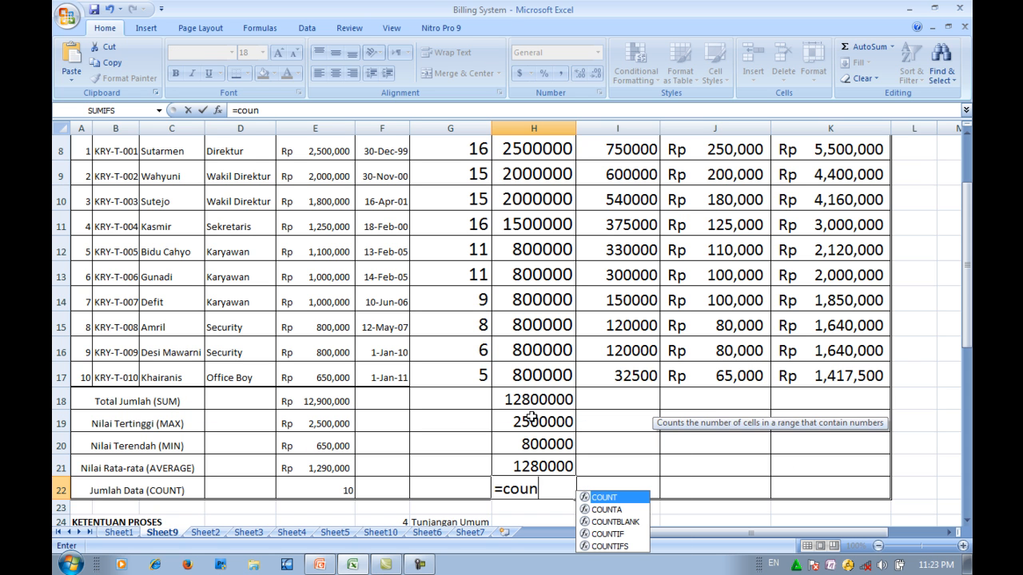
type("t(")
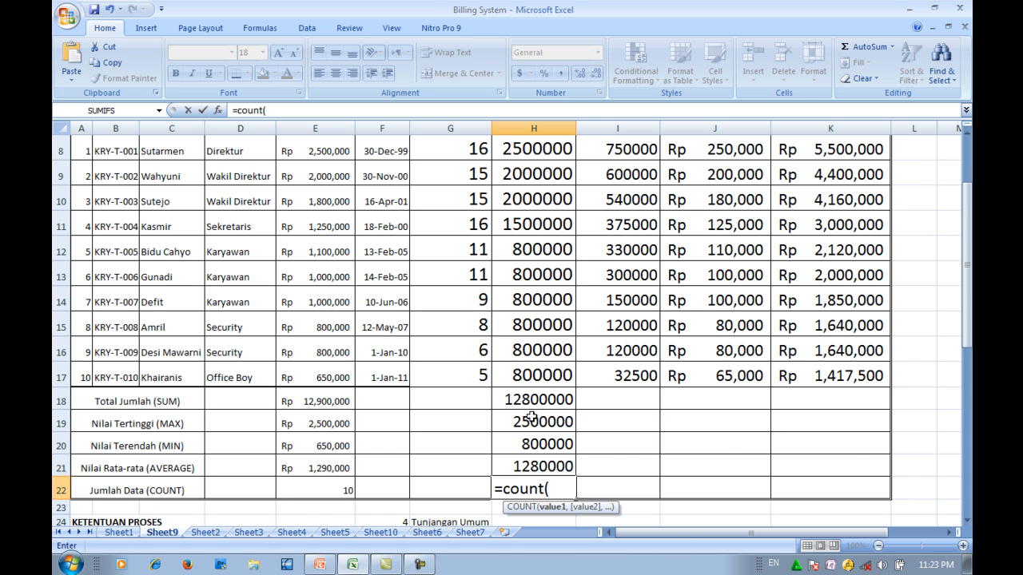
scroll(476, 404, "up", 2)
left_click(511, 269)
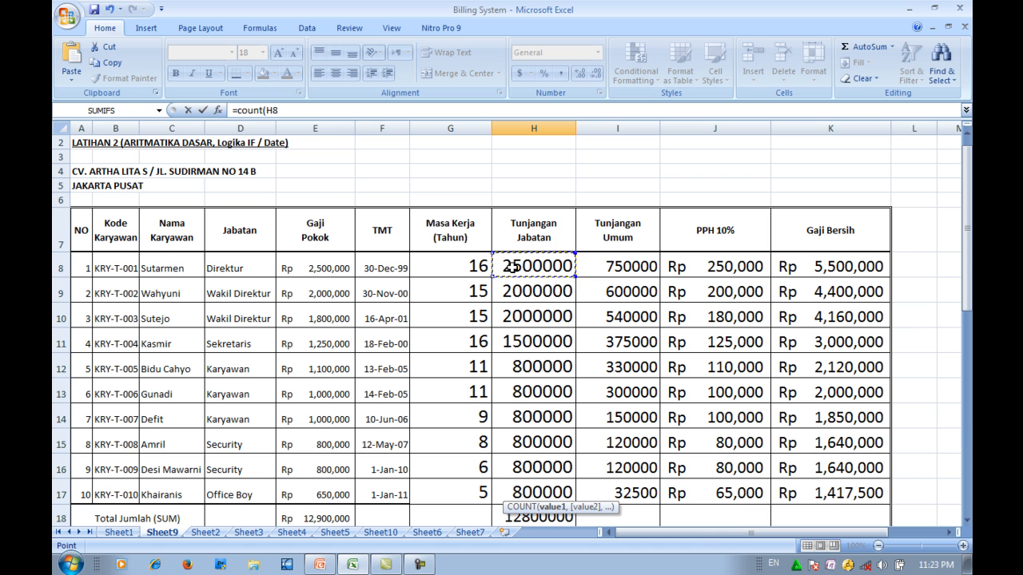
left_click_drag(512, 268, 521, 481)
scroll(521, 479, "down", 3)
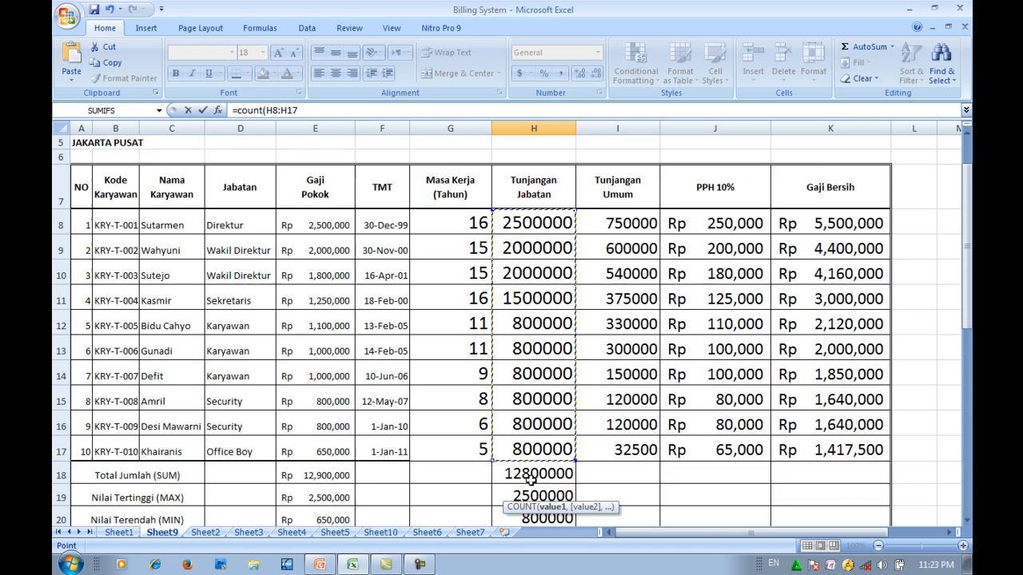
type(")")
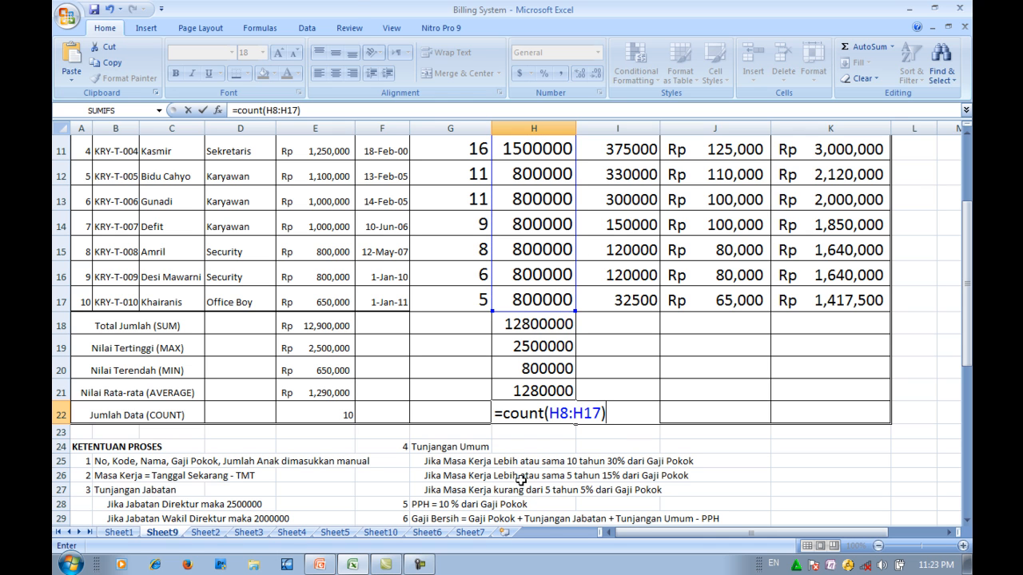
key("Return")
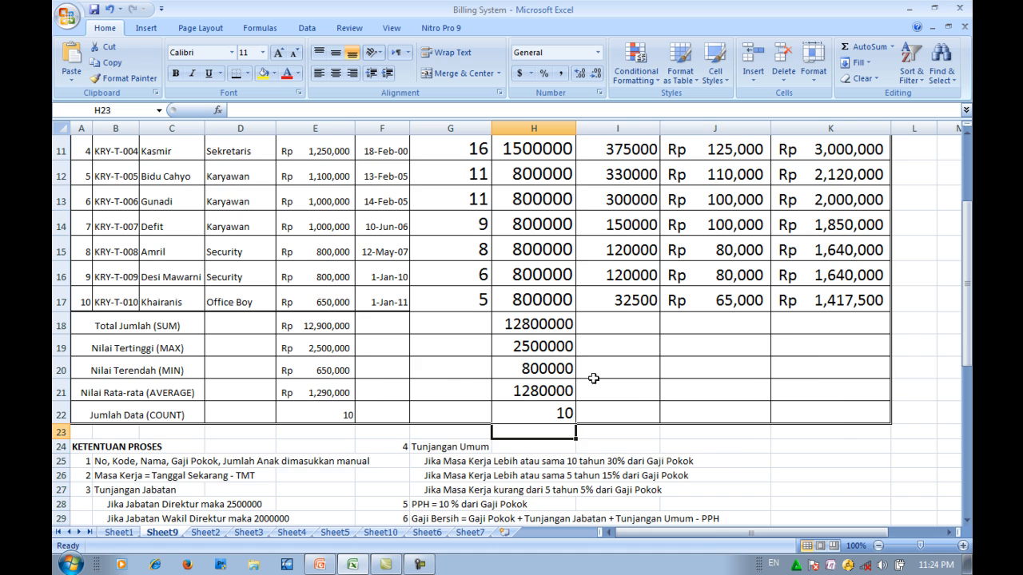
- Copy the five summary formulas in H18:H22 across to columns I through K
scroll(593, 378, "up", 3)
scroll(622, 291, "down", 2)
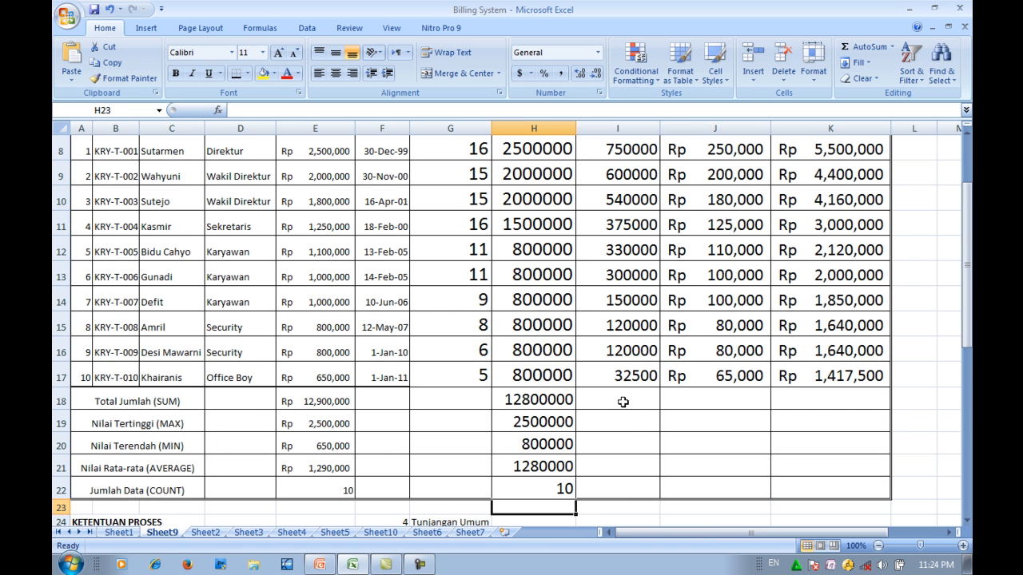
left_click_drag(622, 401, 776, 473)
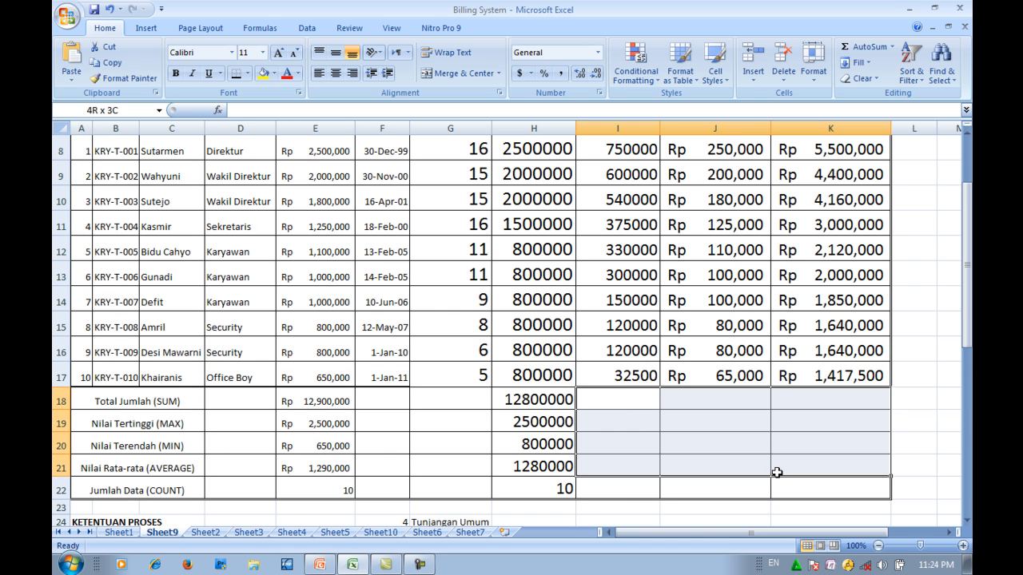
left_click(628, 402)
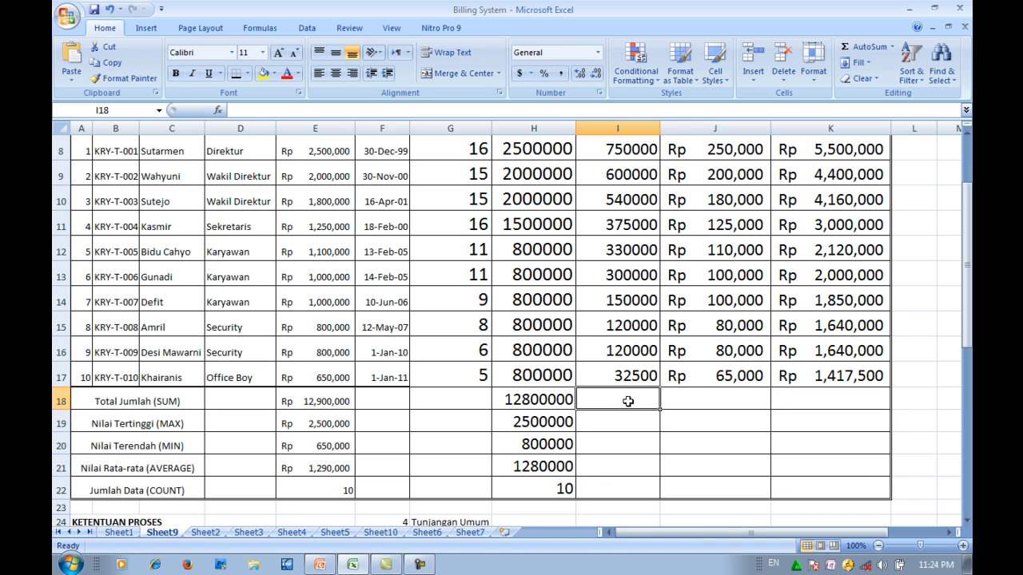
scroll(513, 412, "down", 1)
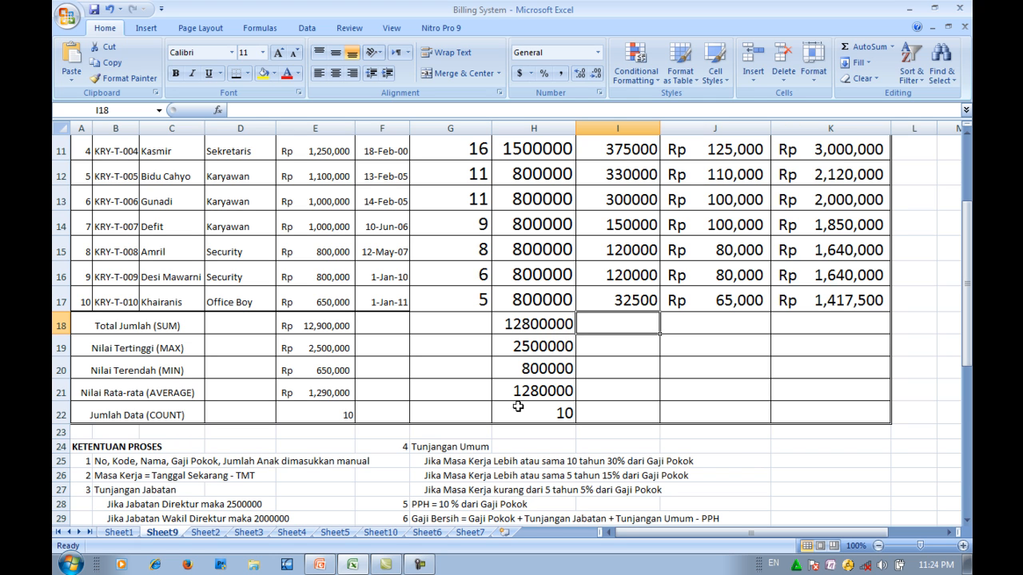
left_click_drag(549, 322, 540, 408)
left_click_drag(538, 319, 837, 427)
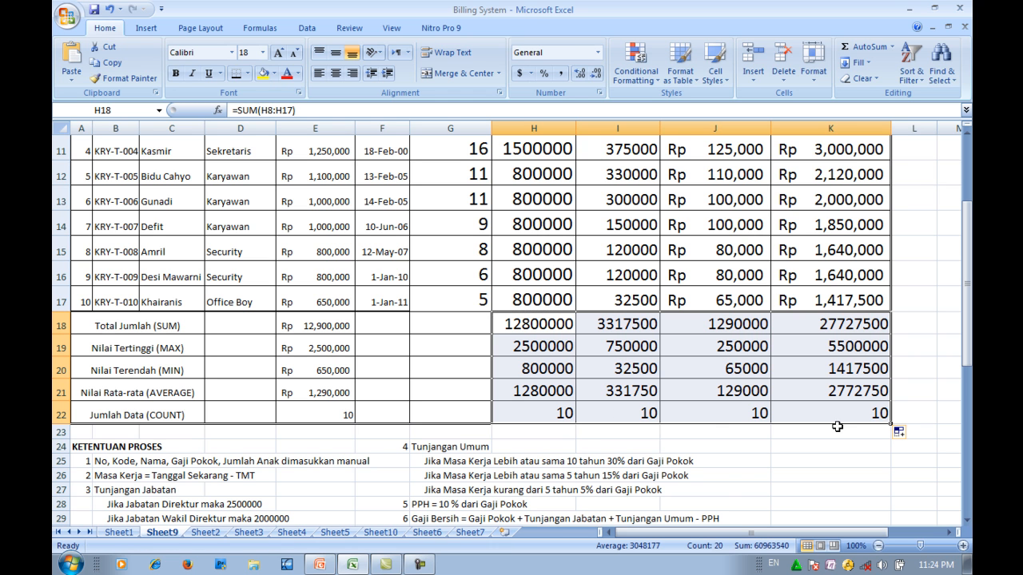
left_click(707, 446)
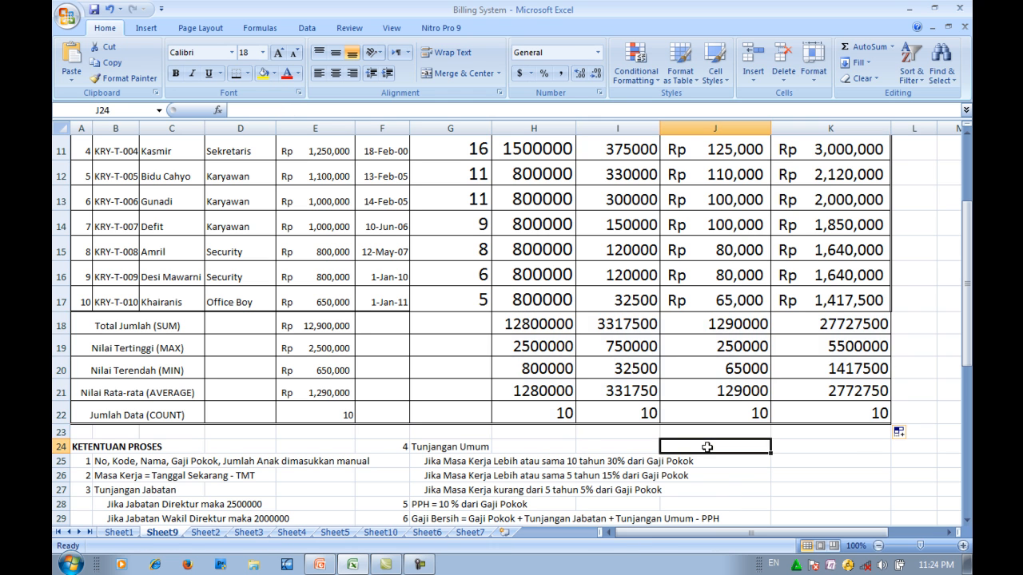
- Set the font size of cells G8:K21 to 14
scroll(539, 399, "up", 3)
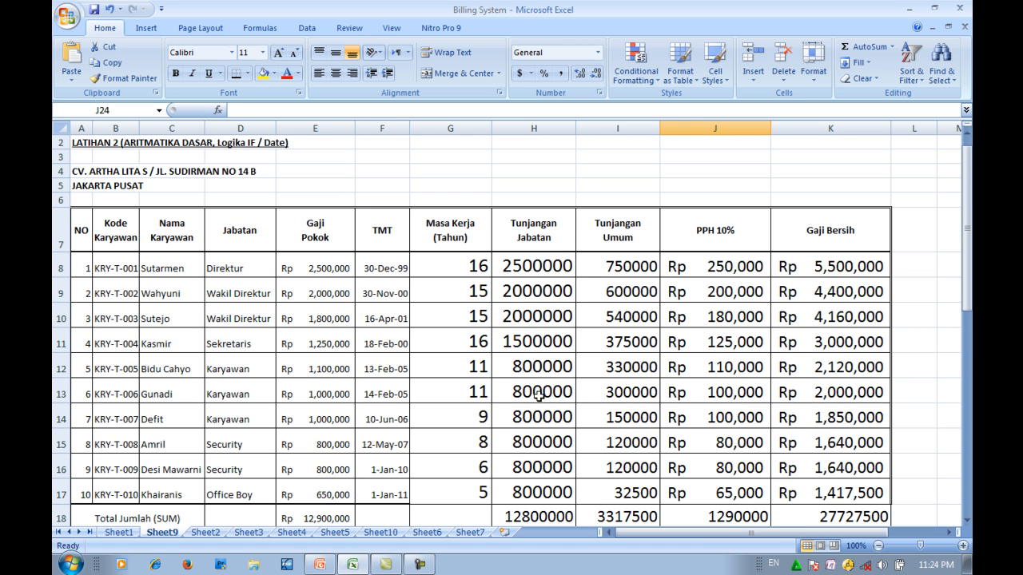
left_click(525, 266)
left_click(474, 265)
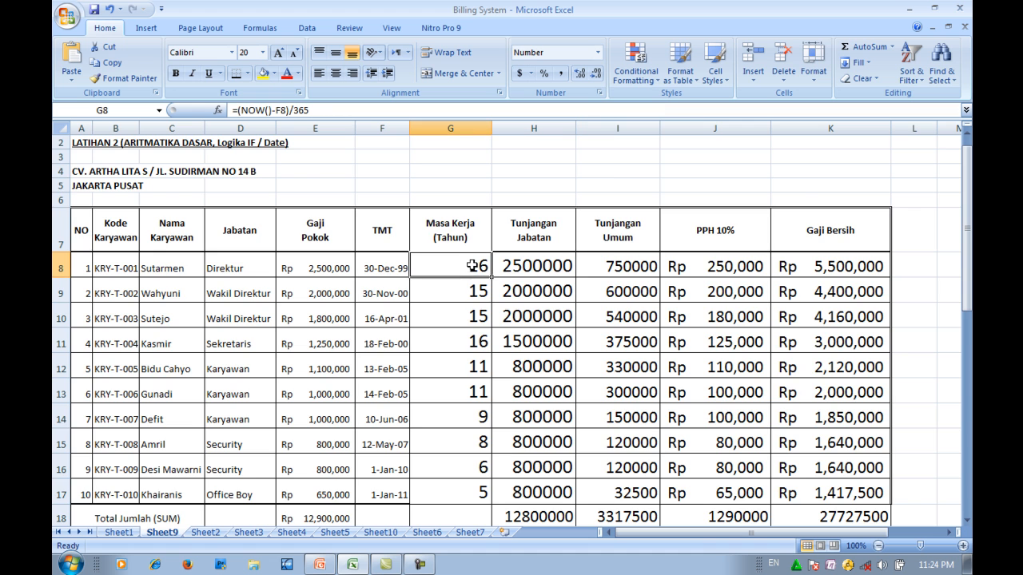
scroll(473, 265, "down", 3)
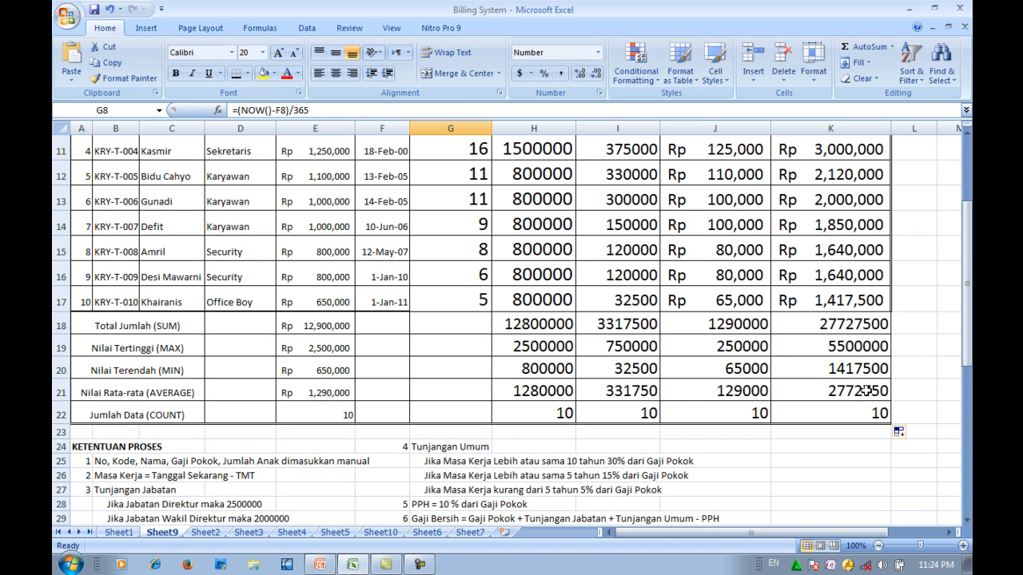
left_click(867, 391, "shift")
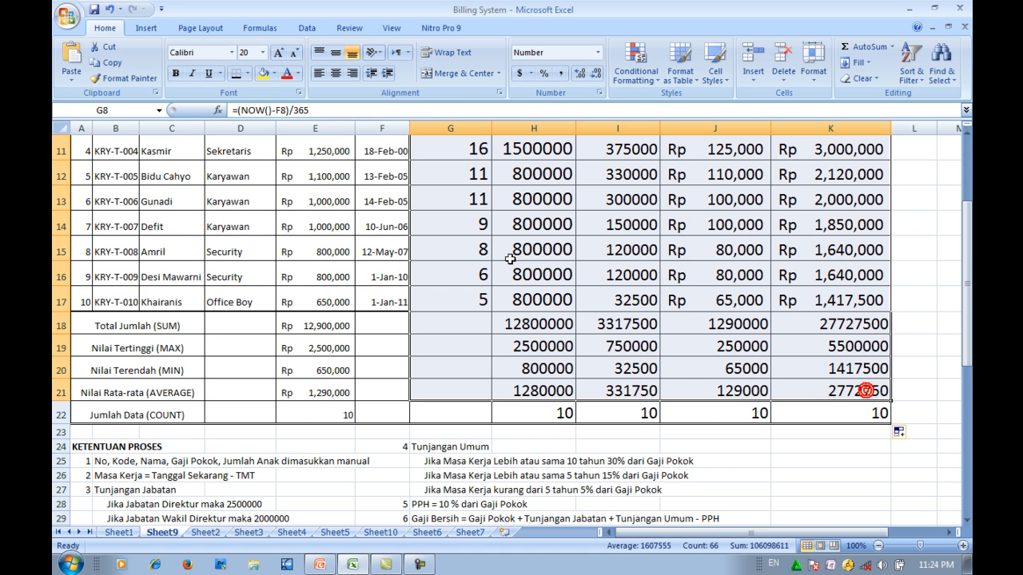
left_click(262, 52)
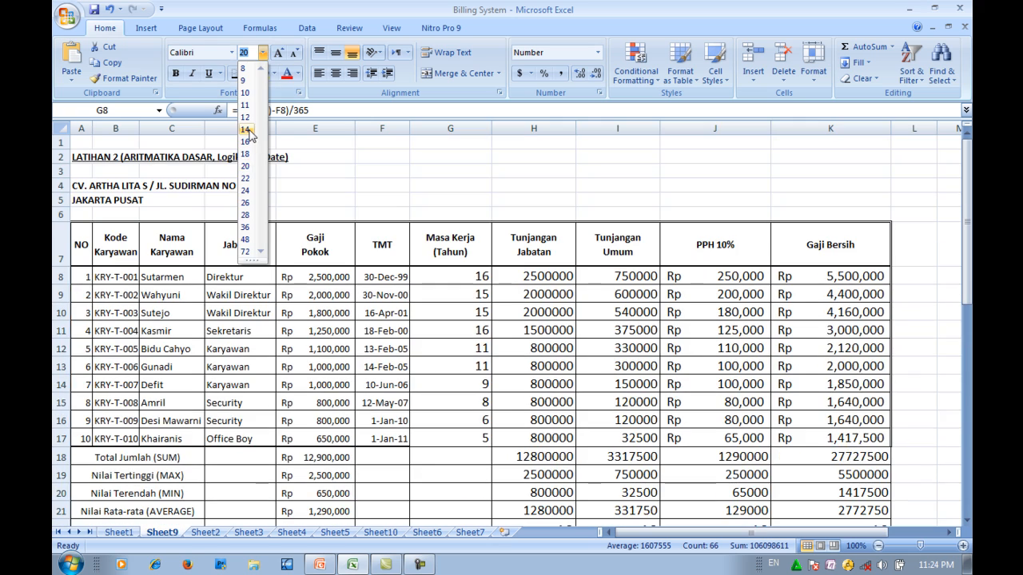
left_click(245, 129)
- Choose the Accounting number category for the allowance, tax and net salary amounts in H8:K21
scroll(528, 328, "down", 1)
scroll(527, 327, "down", 1)
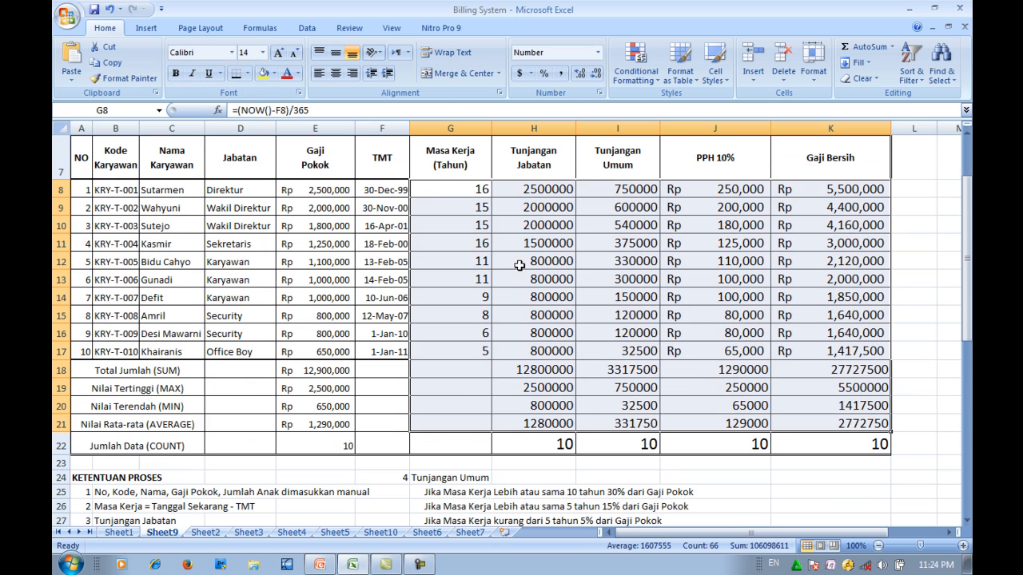
left_click(557, 243)
left_click_drag(533, 191, 858, 420)
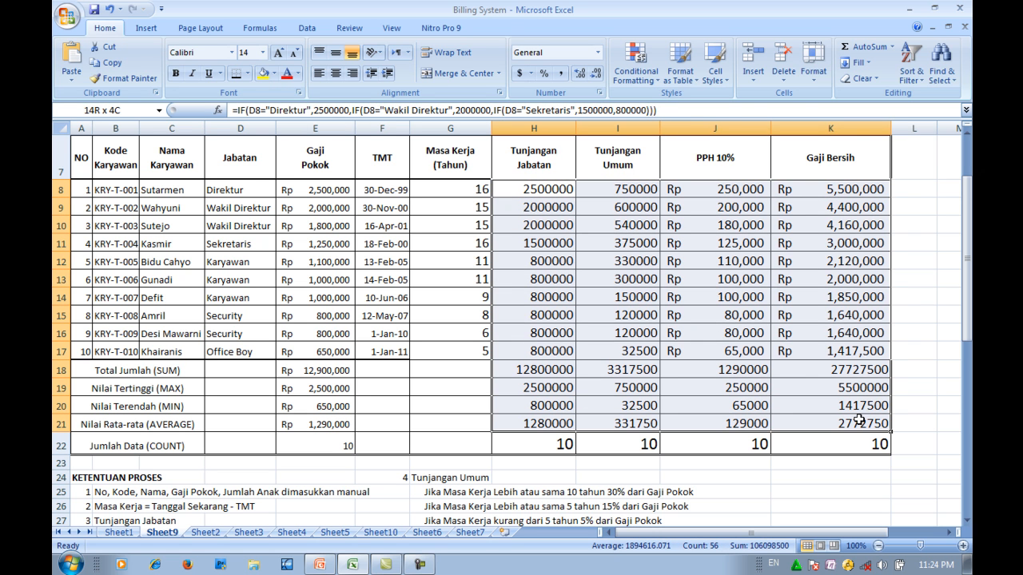
left_click(814, 79)
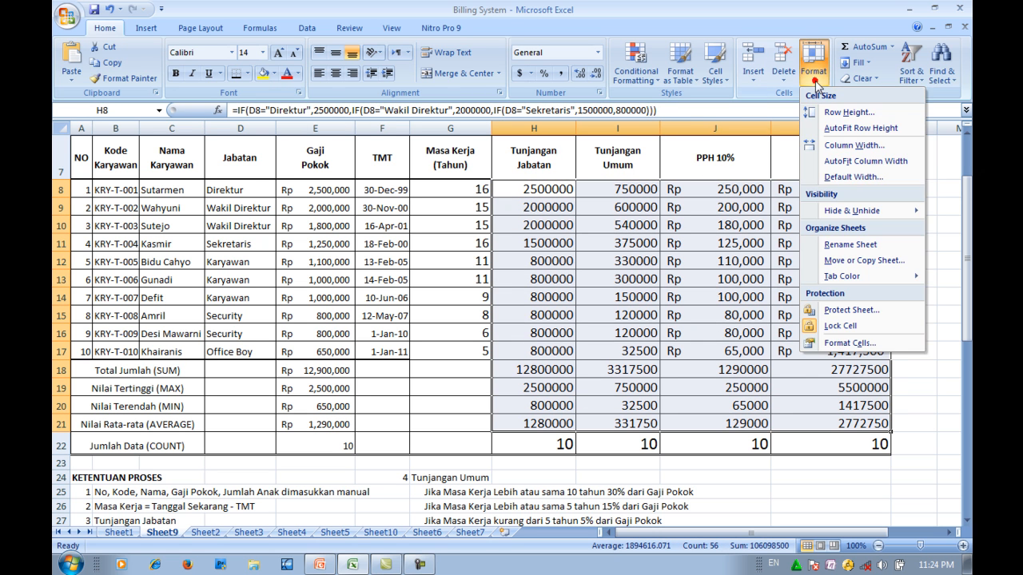
left_click(850, 343)
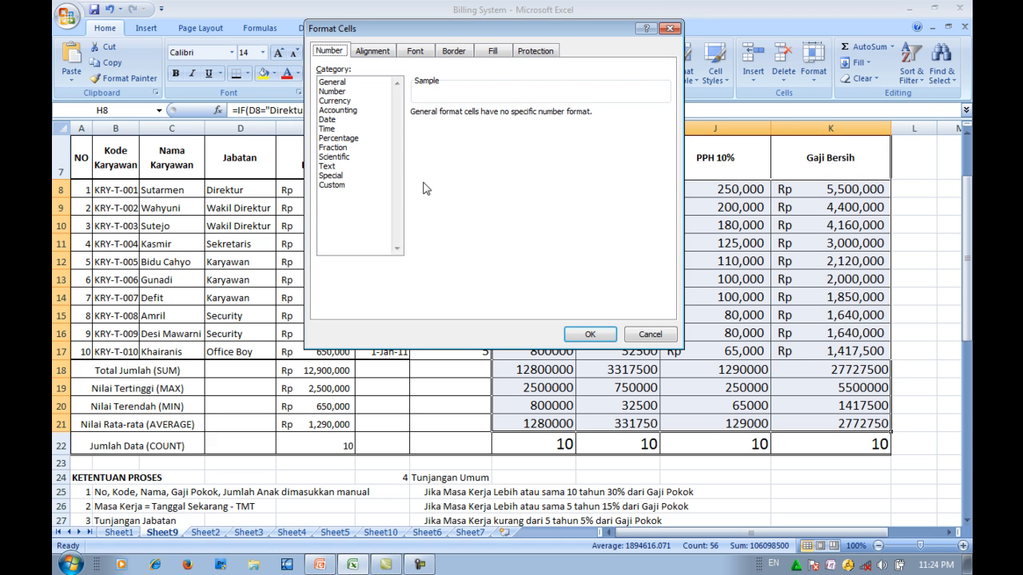
left_click(351, 110)
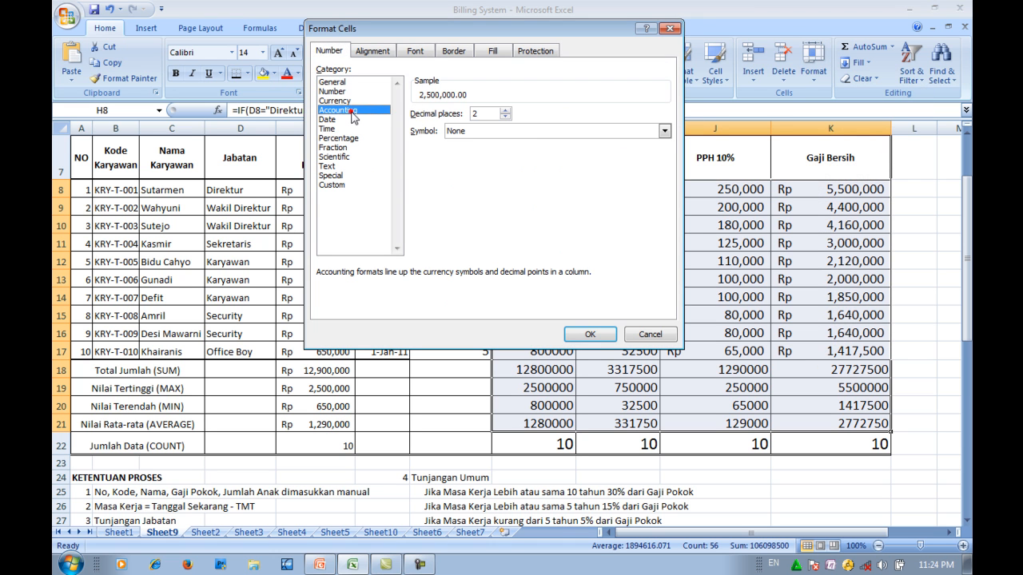
- Apply the Rp Indonesian (Indonesia) currency symbol with 0 decimal places to the selected amounts
left_click(531, 131)
left_click(666, 163)
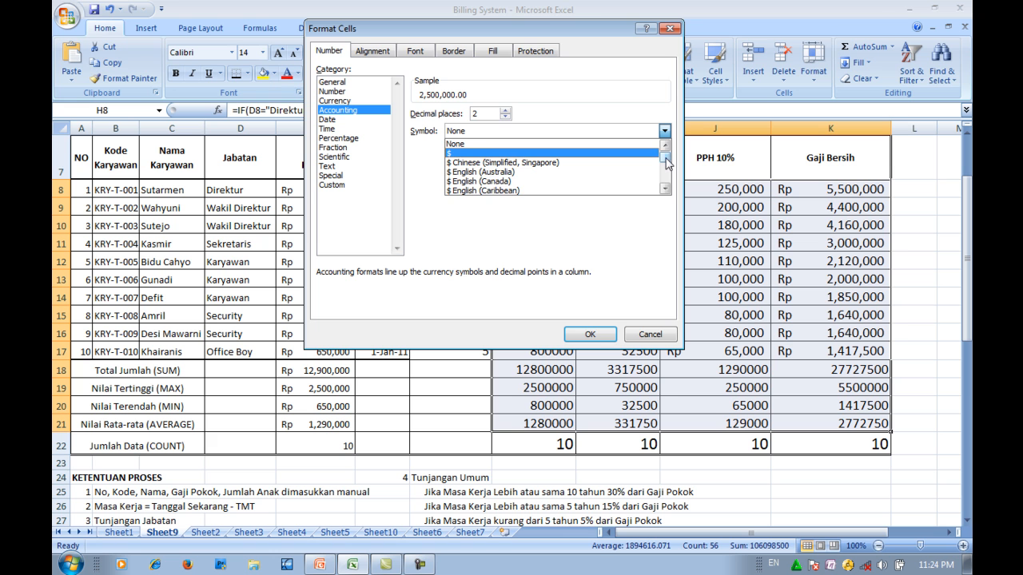
left_click_drag(665, 163, 667, 169)
left_click(664, 146)
left_click(663, 144)
left_click(664, 144)
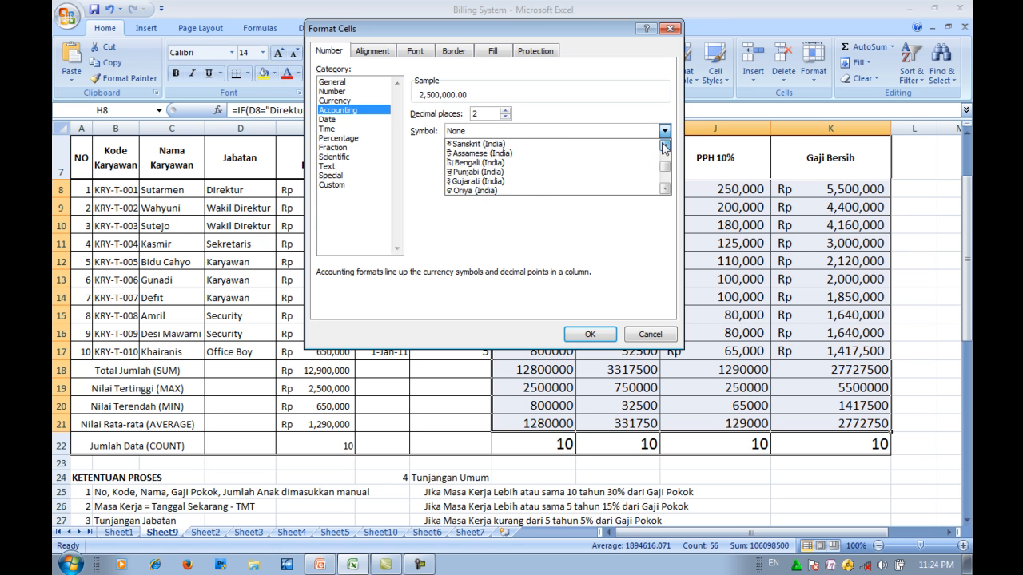
left_click(663, 144)
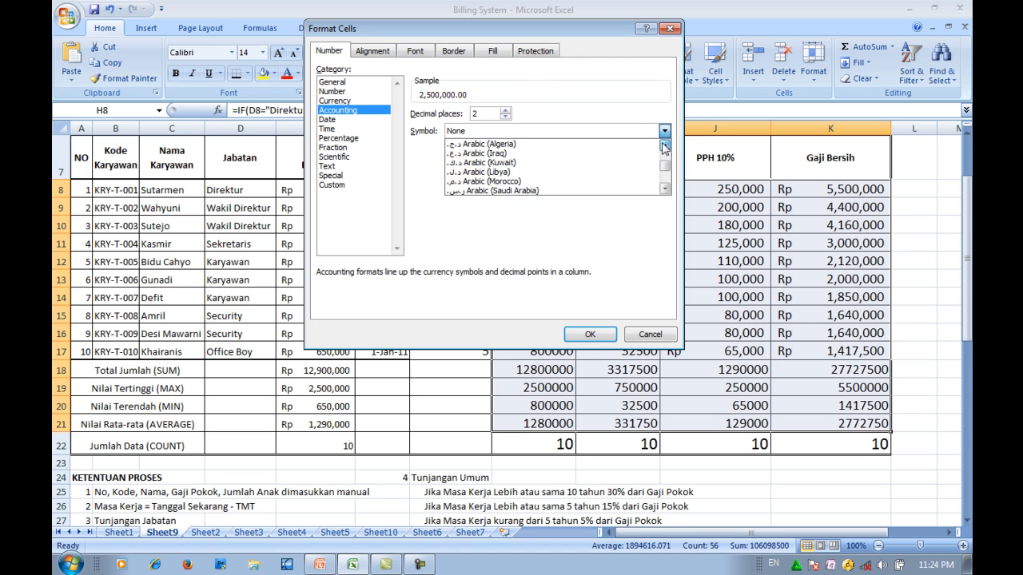
left_click(663, 145)
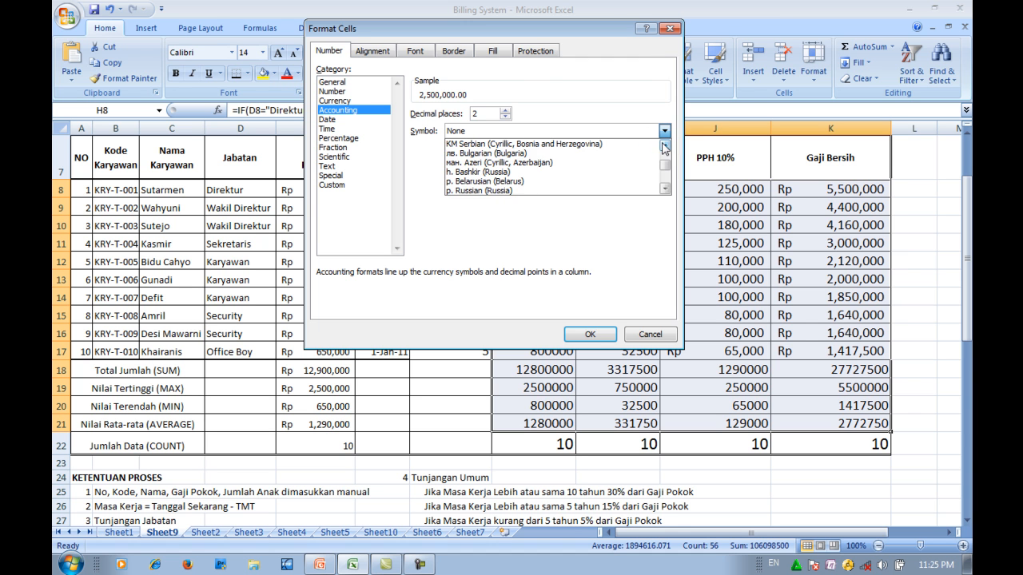
left_click(663, 145)
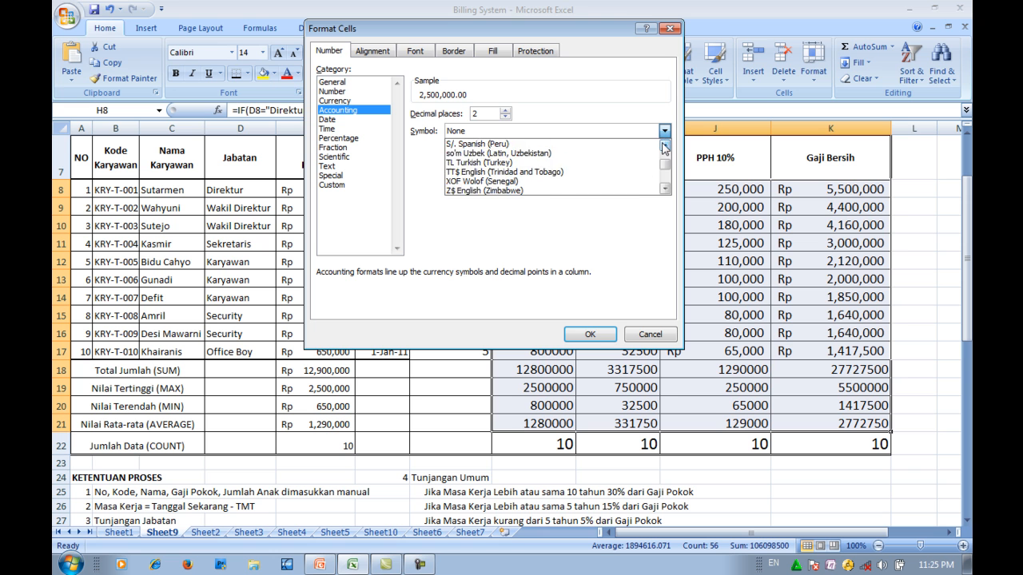
left_click(664, 144)
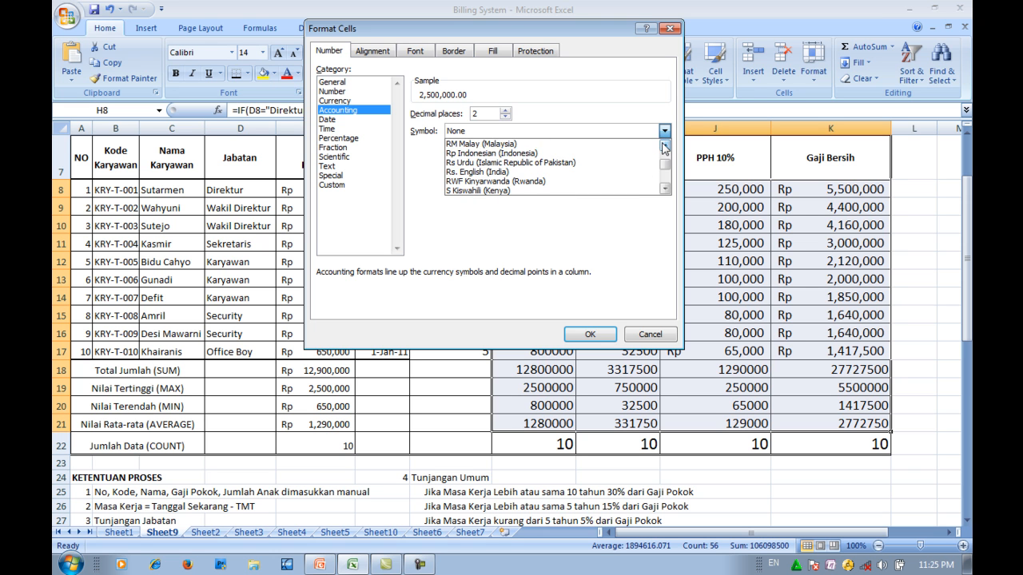
left_click(472, 155)
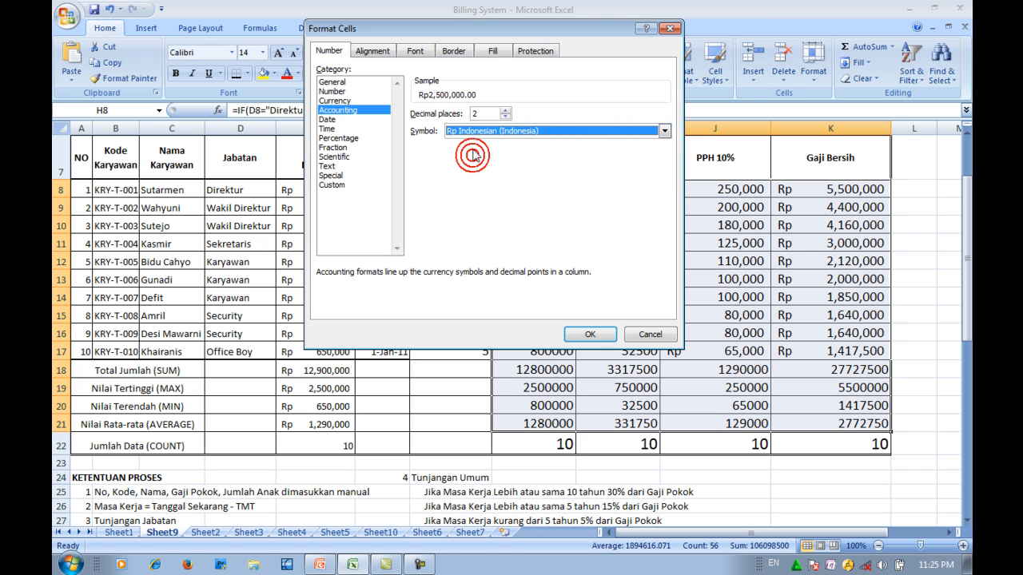
left_click(506, 117)
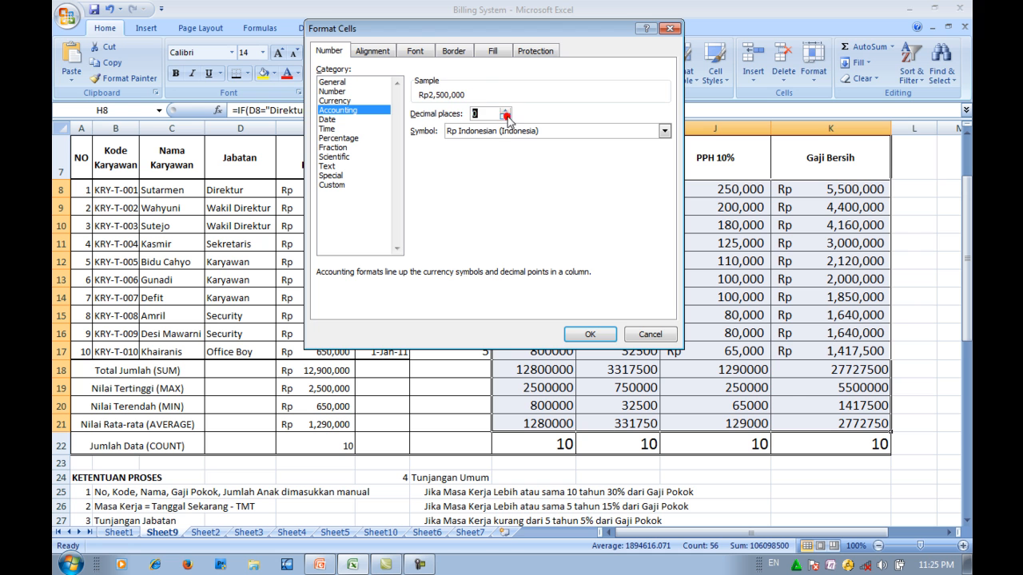
left_click(590, 334)
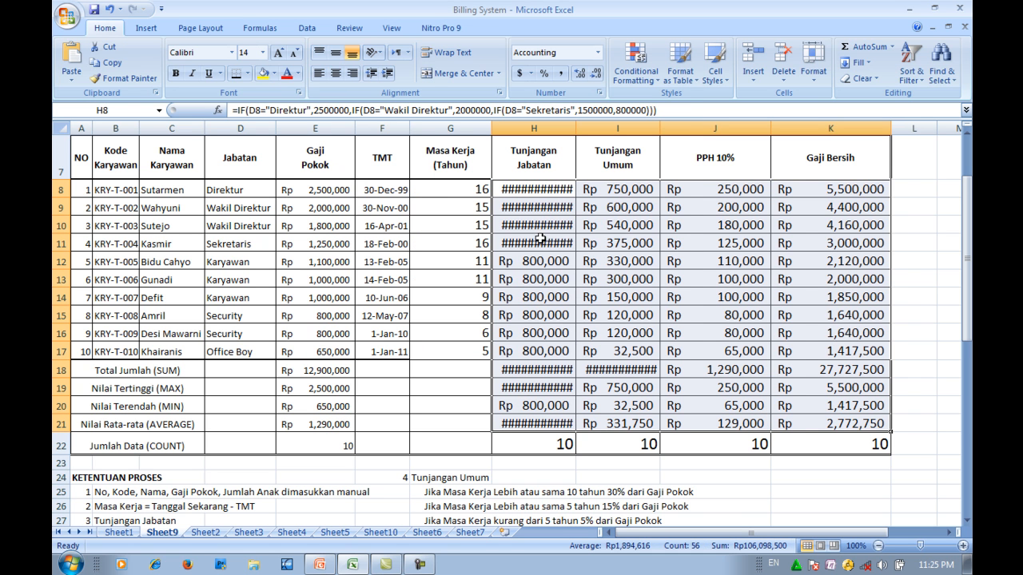
- Widen the Tunjangan Jabatan and Tunjangan Umum columns enough to show all their Rp amounts in full
left_click(467, 279)
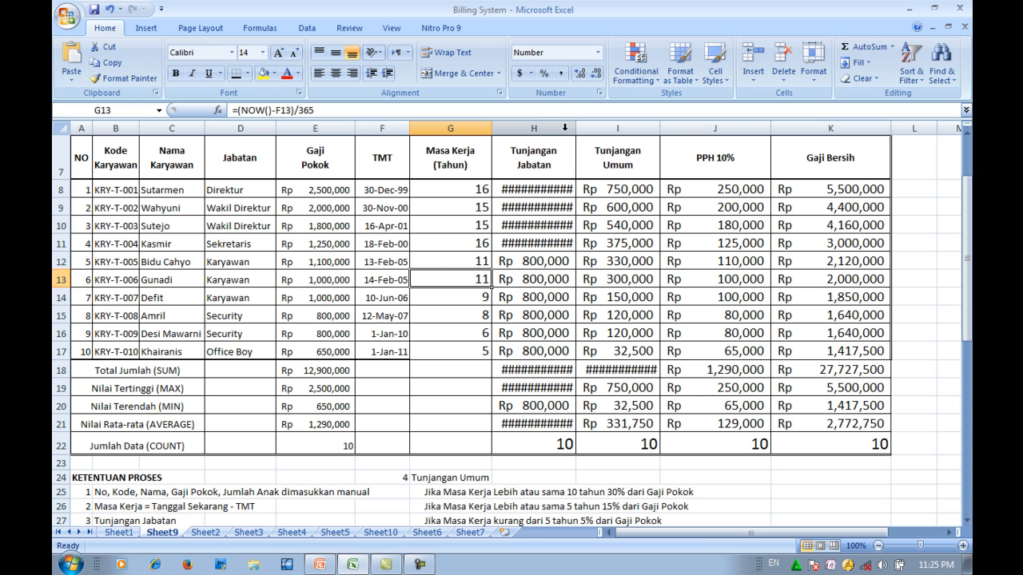
left_click_drag(574, 131, 594, 131)
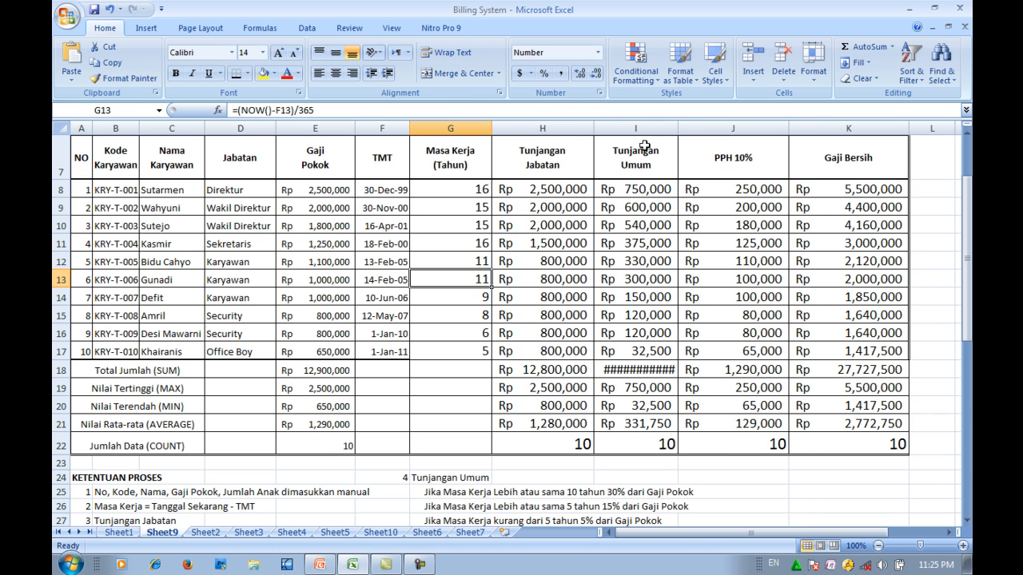
left_click_drag(678, 131, 685, 131)
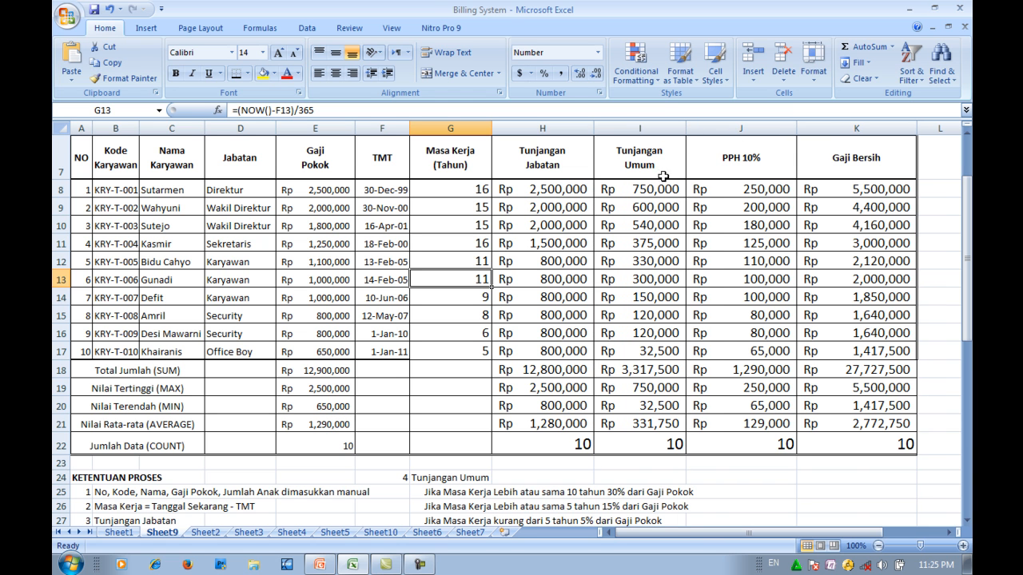
left_click(462, 375)
scroll(462, 382, "down", 2)
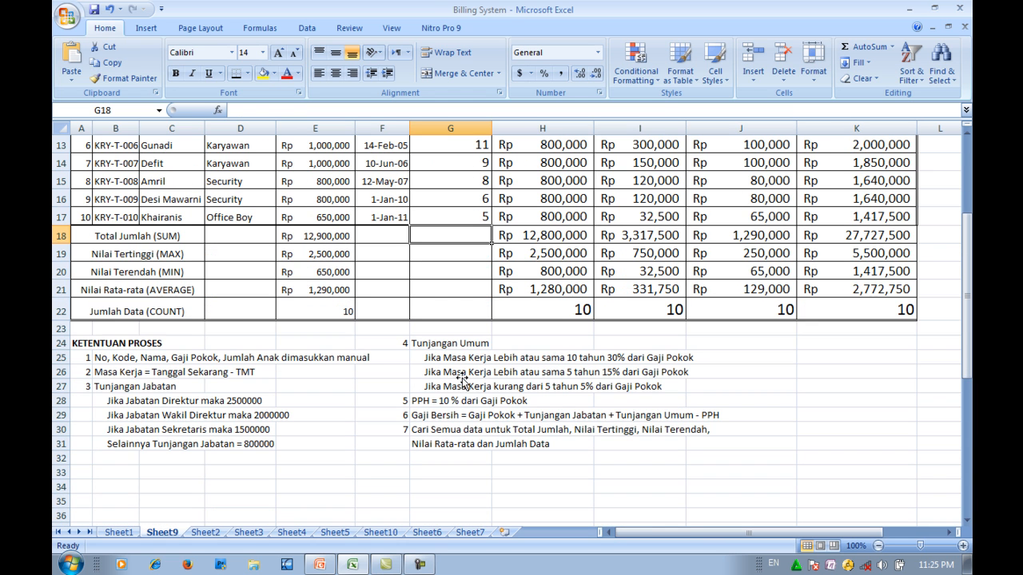
scroll(462, 378, "up", 3)
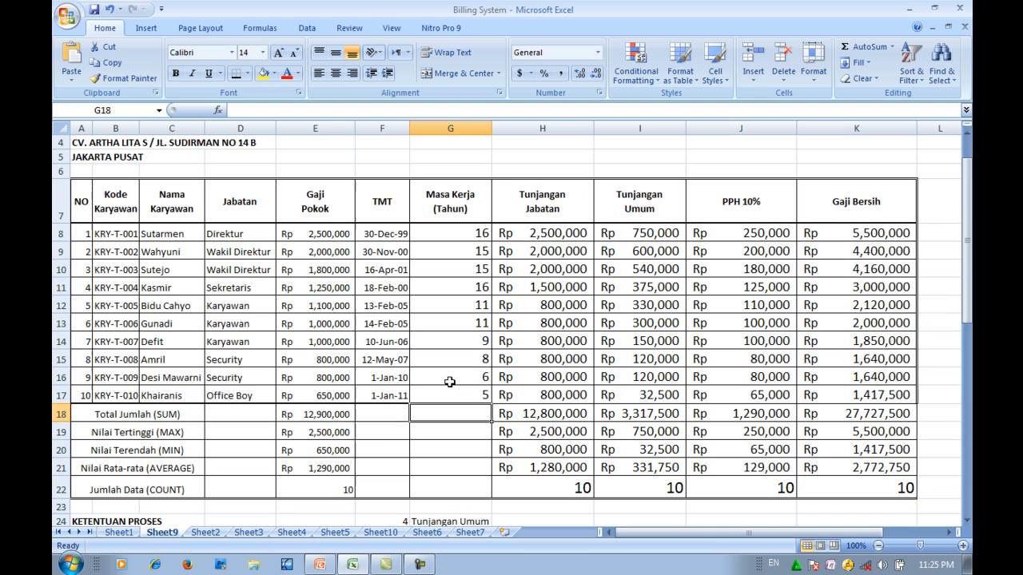